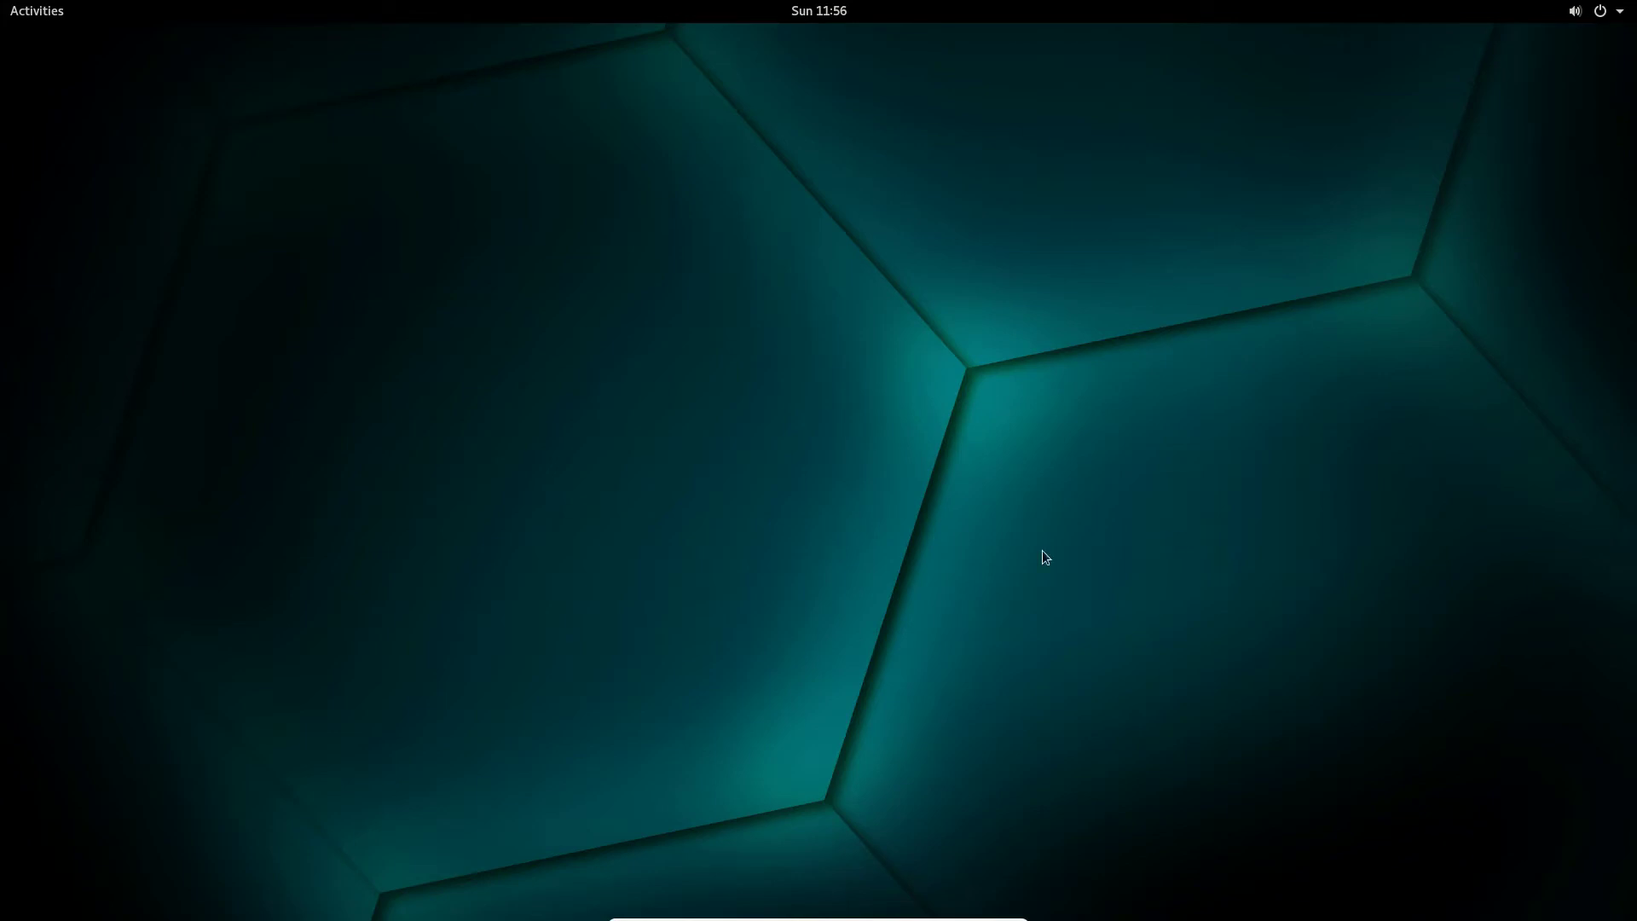
- Open the desktop background settings to view the background and lock screen choices, and close the window
{"action": "right_click", "coordinate": [795, 196]}
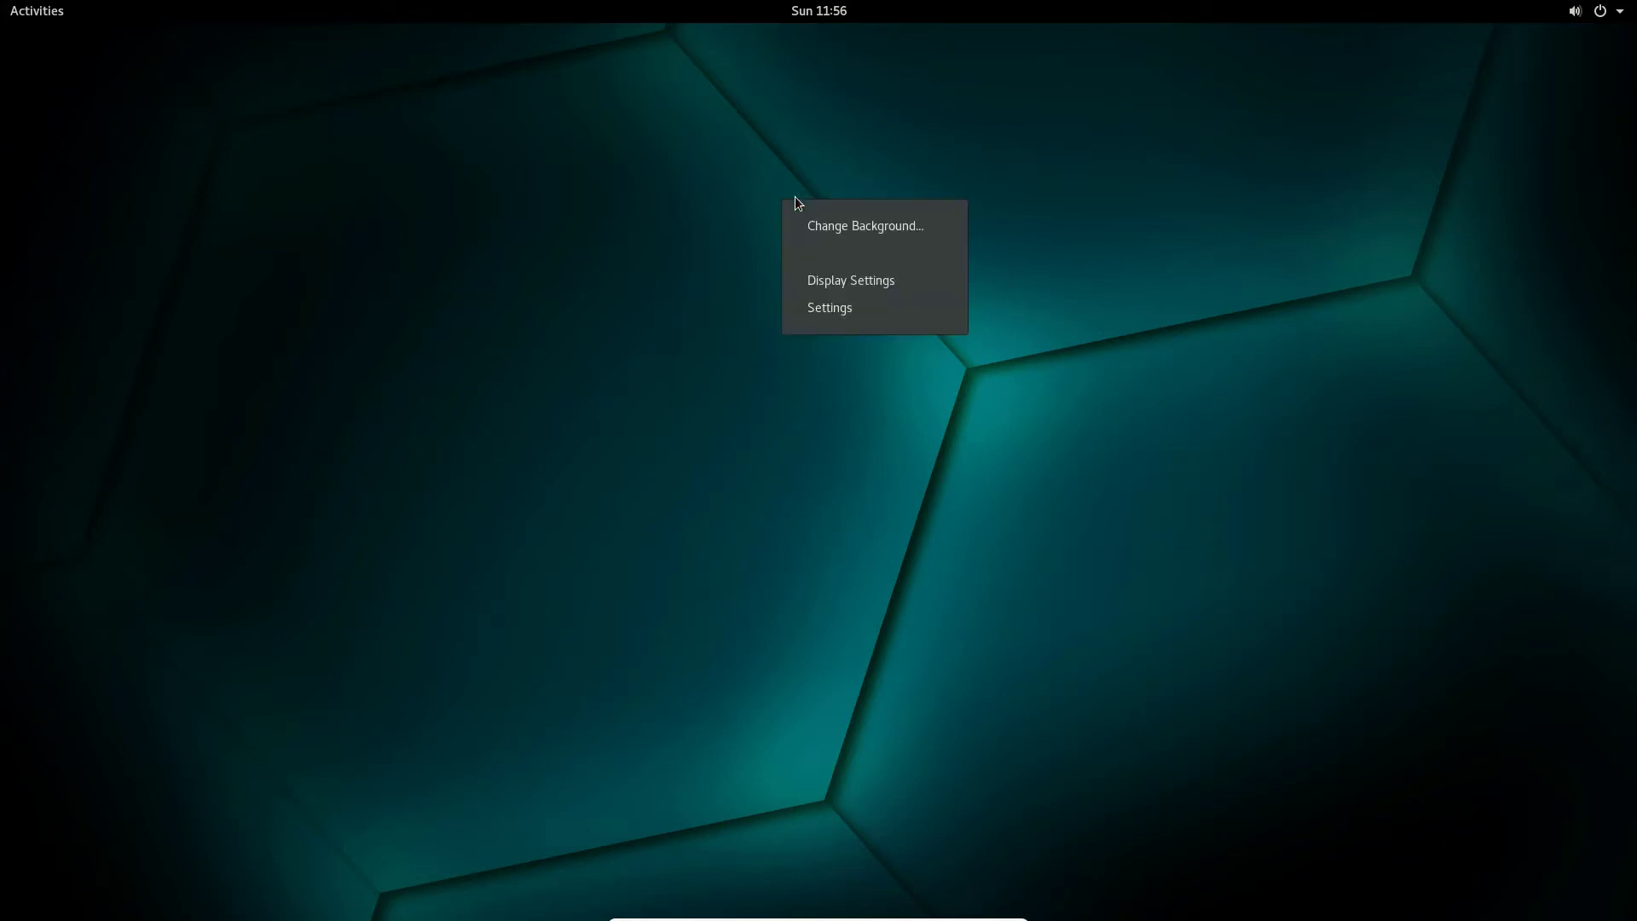
{"action": "left_click", "coordinate": [833, 223]}
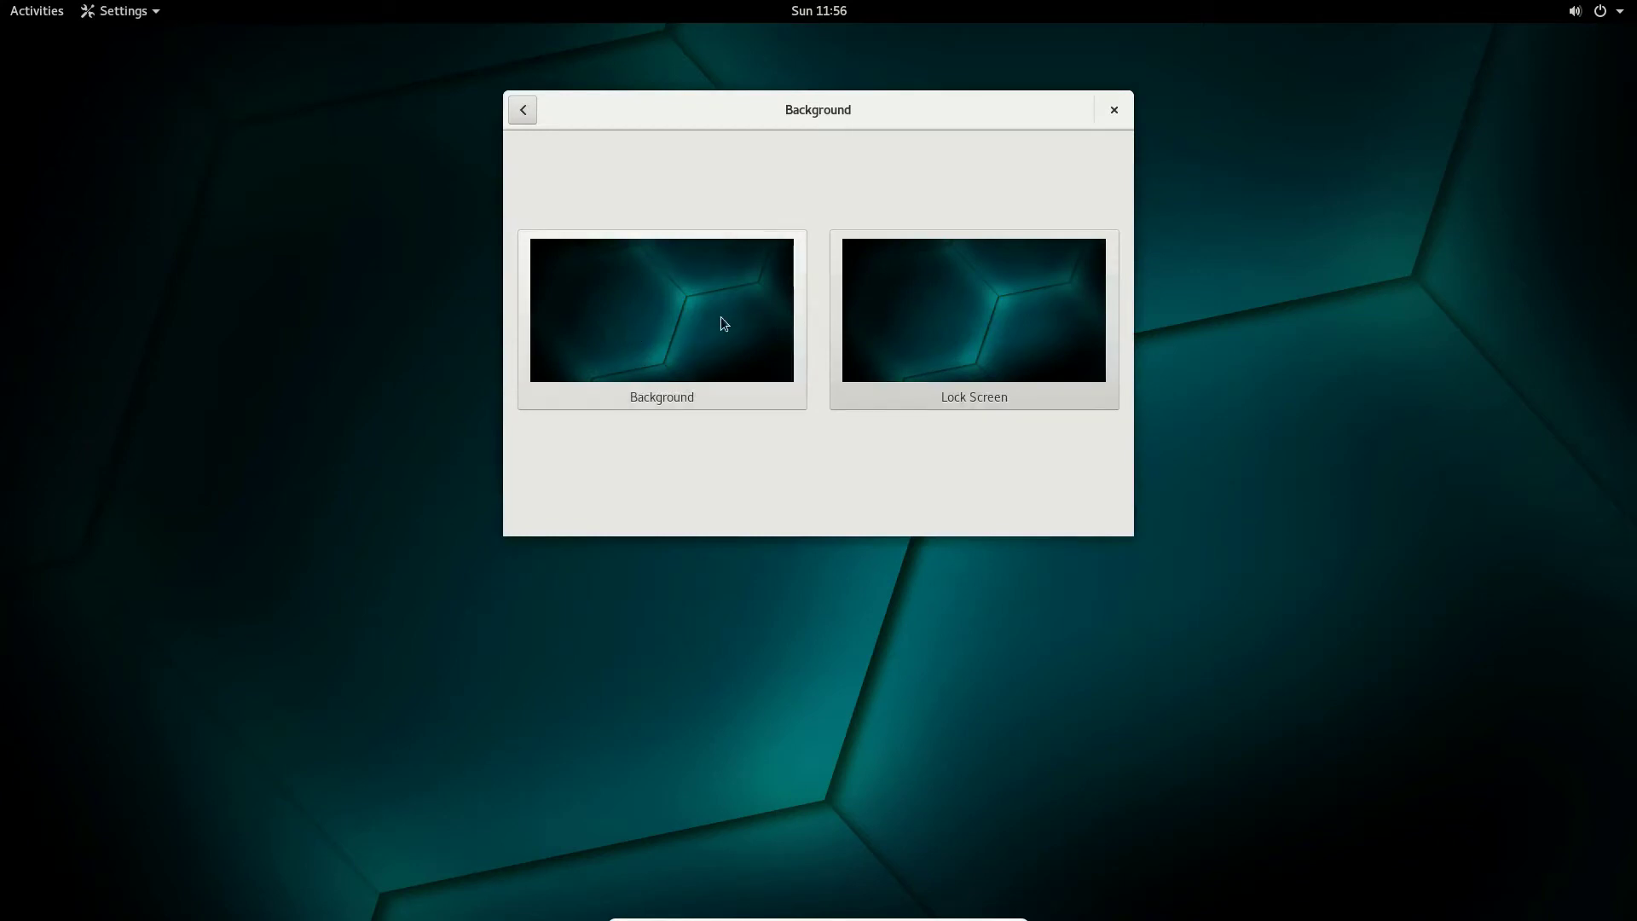
{"action": "left_click", "coordinate": [1114, 109]}
- Inspect the VBX monitor's resolution and refresh rate in the display settings, cancelling without changes and closing the window
{"action": "right_click", "coordinate": [853, 197]}
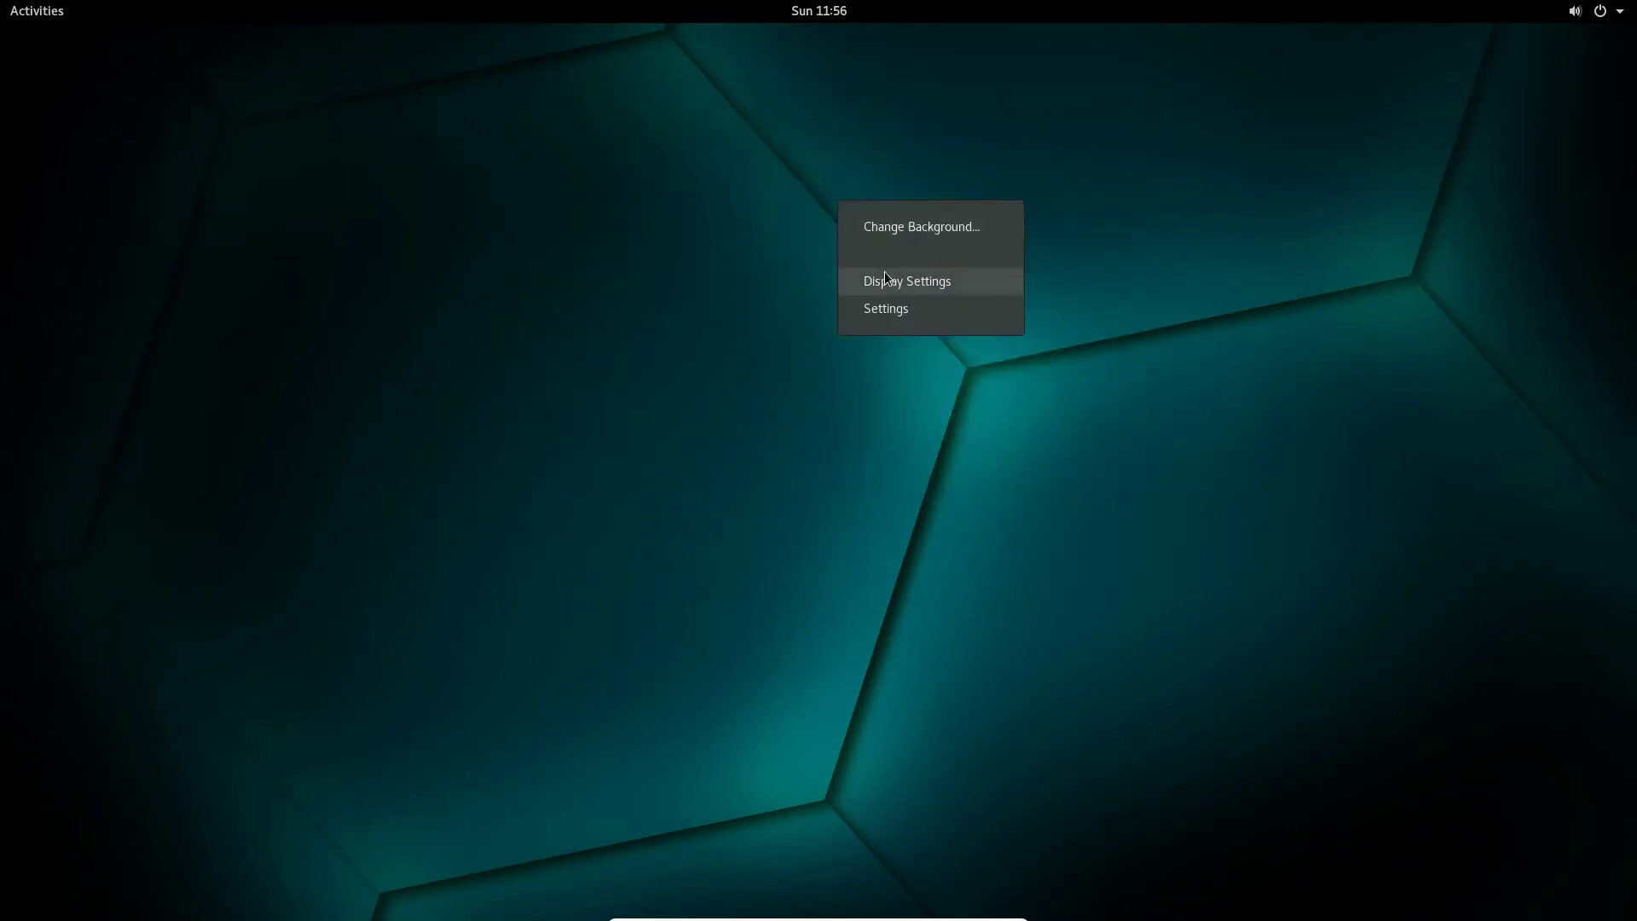
{"action": "left_click", "coordinate": [906, 282]}
{"action": "left_click", "coordinate": [873, 179]}
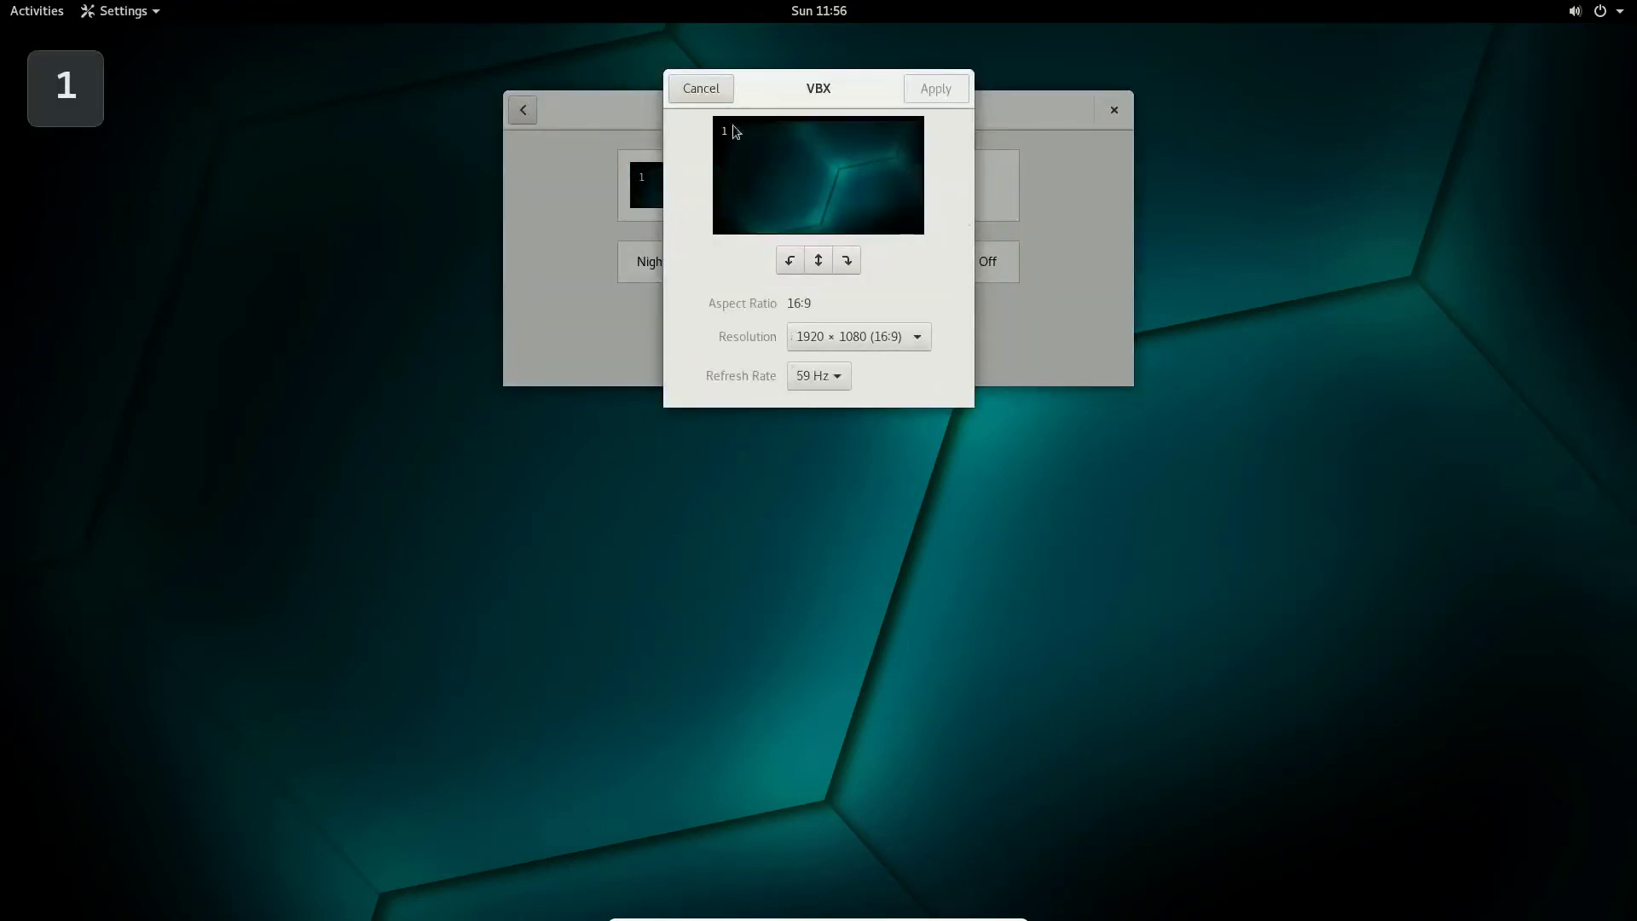
{"action": "left_click", "coordinate": [701, 90]}
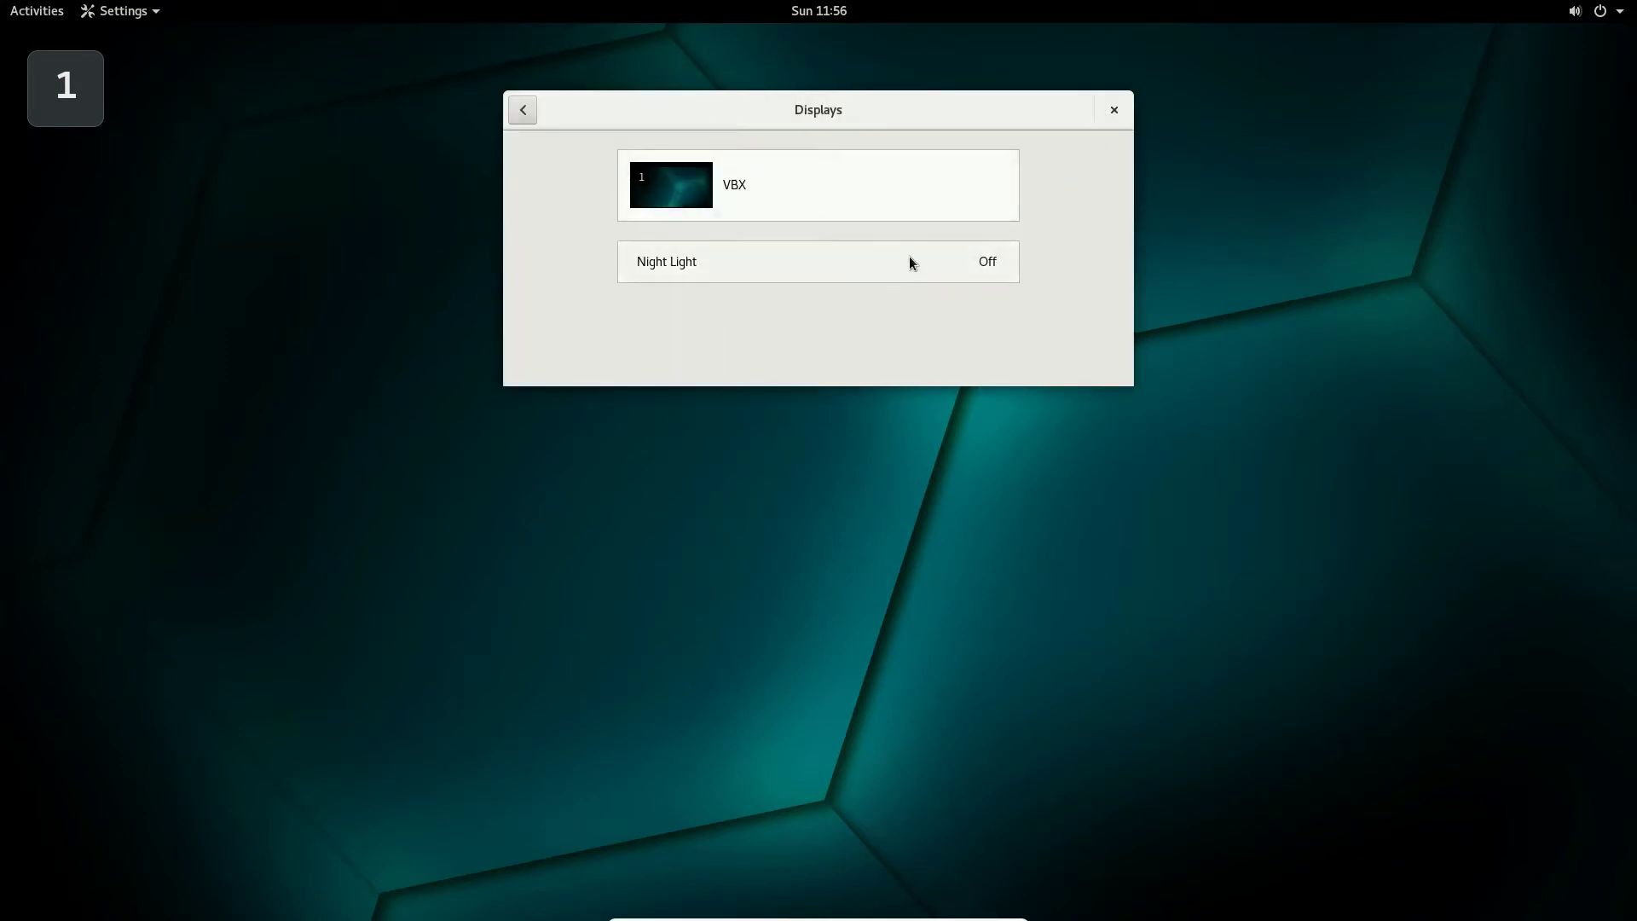
{"action": "left_click", "coordinate": [1107, 119]}
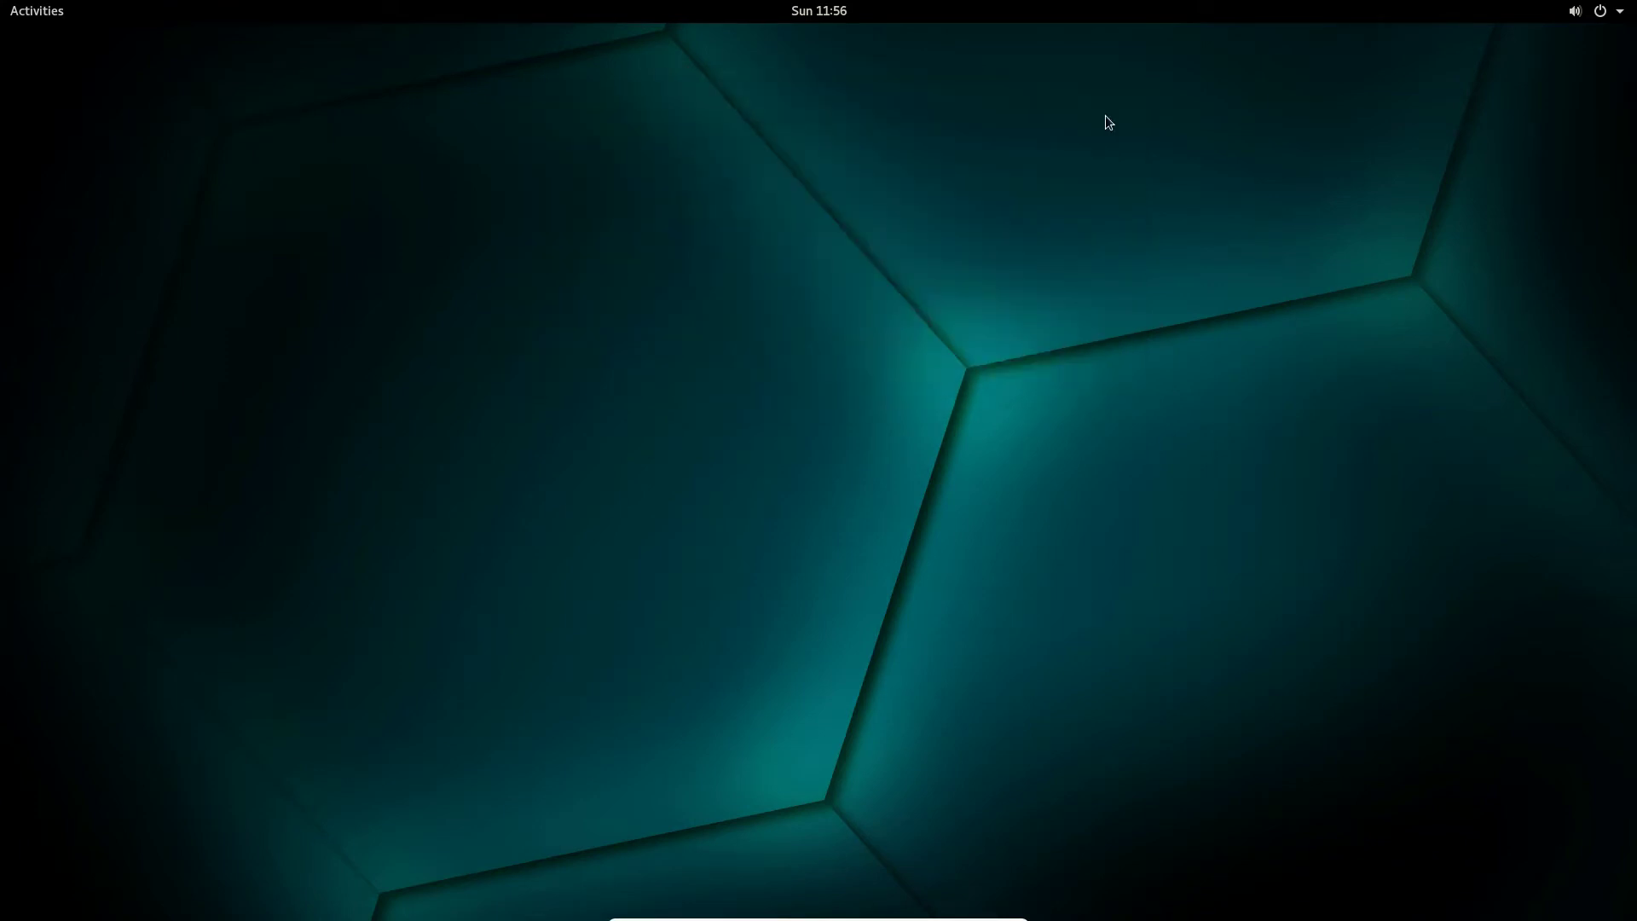
- Open the full settings overview from the desktop, look over its Personal, Hardware and System categories, and close it
{"action": "right_click", "coordinate": [709, 194]}
{"action": "left_click", "coordinate": [746, 306]}
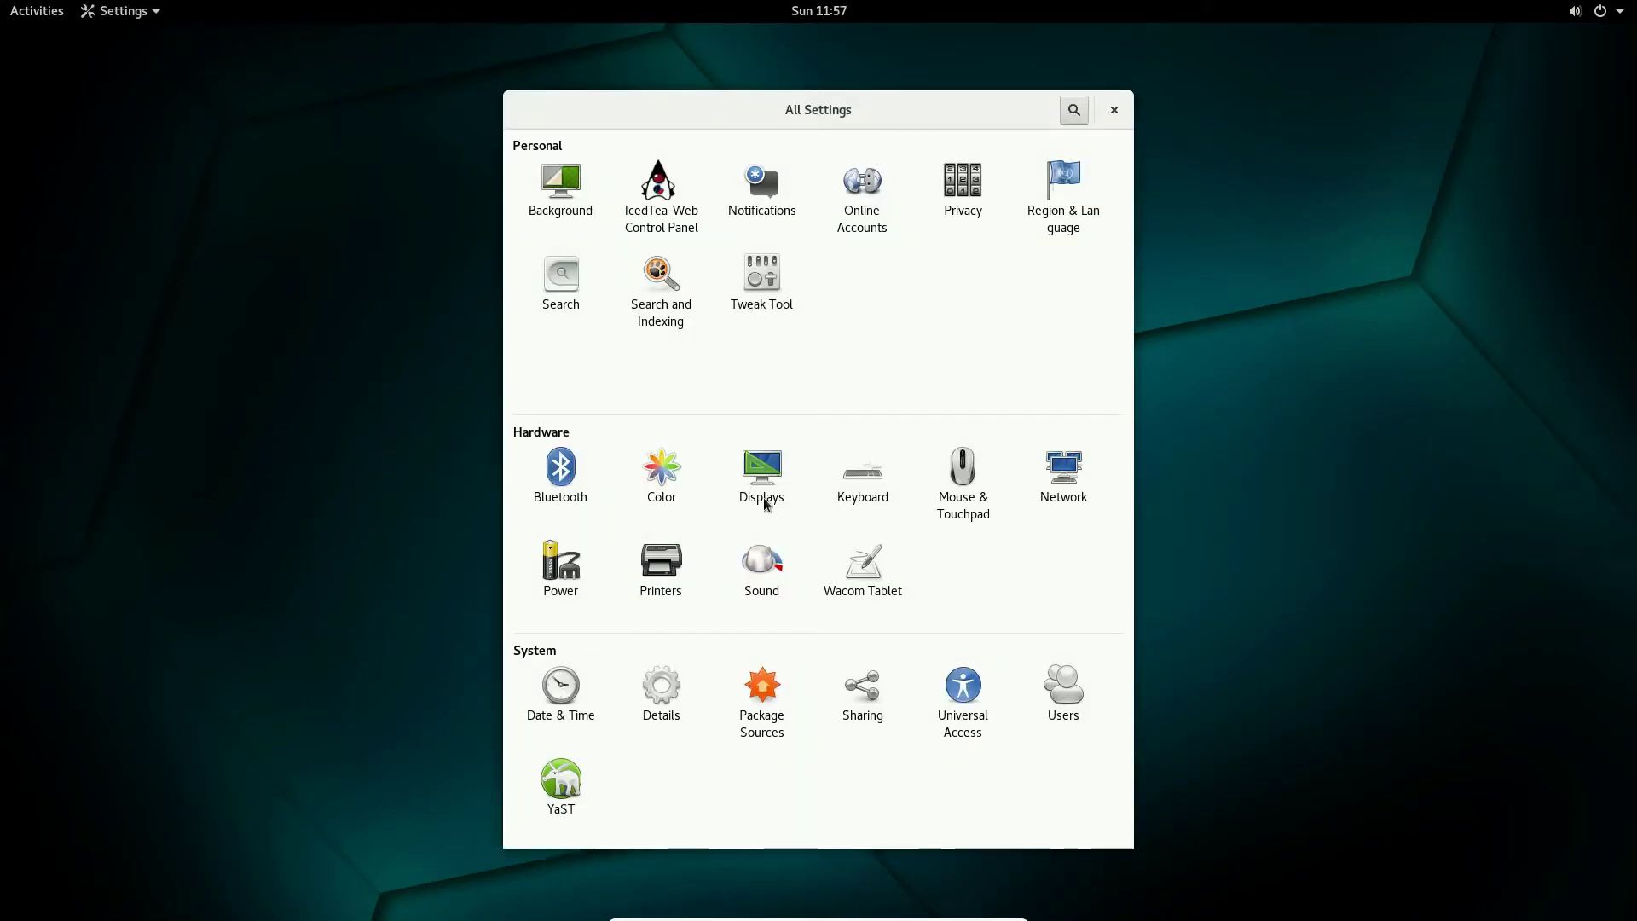
{"action": "left_click", "coordinate": [1114, 111]}
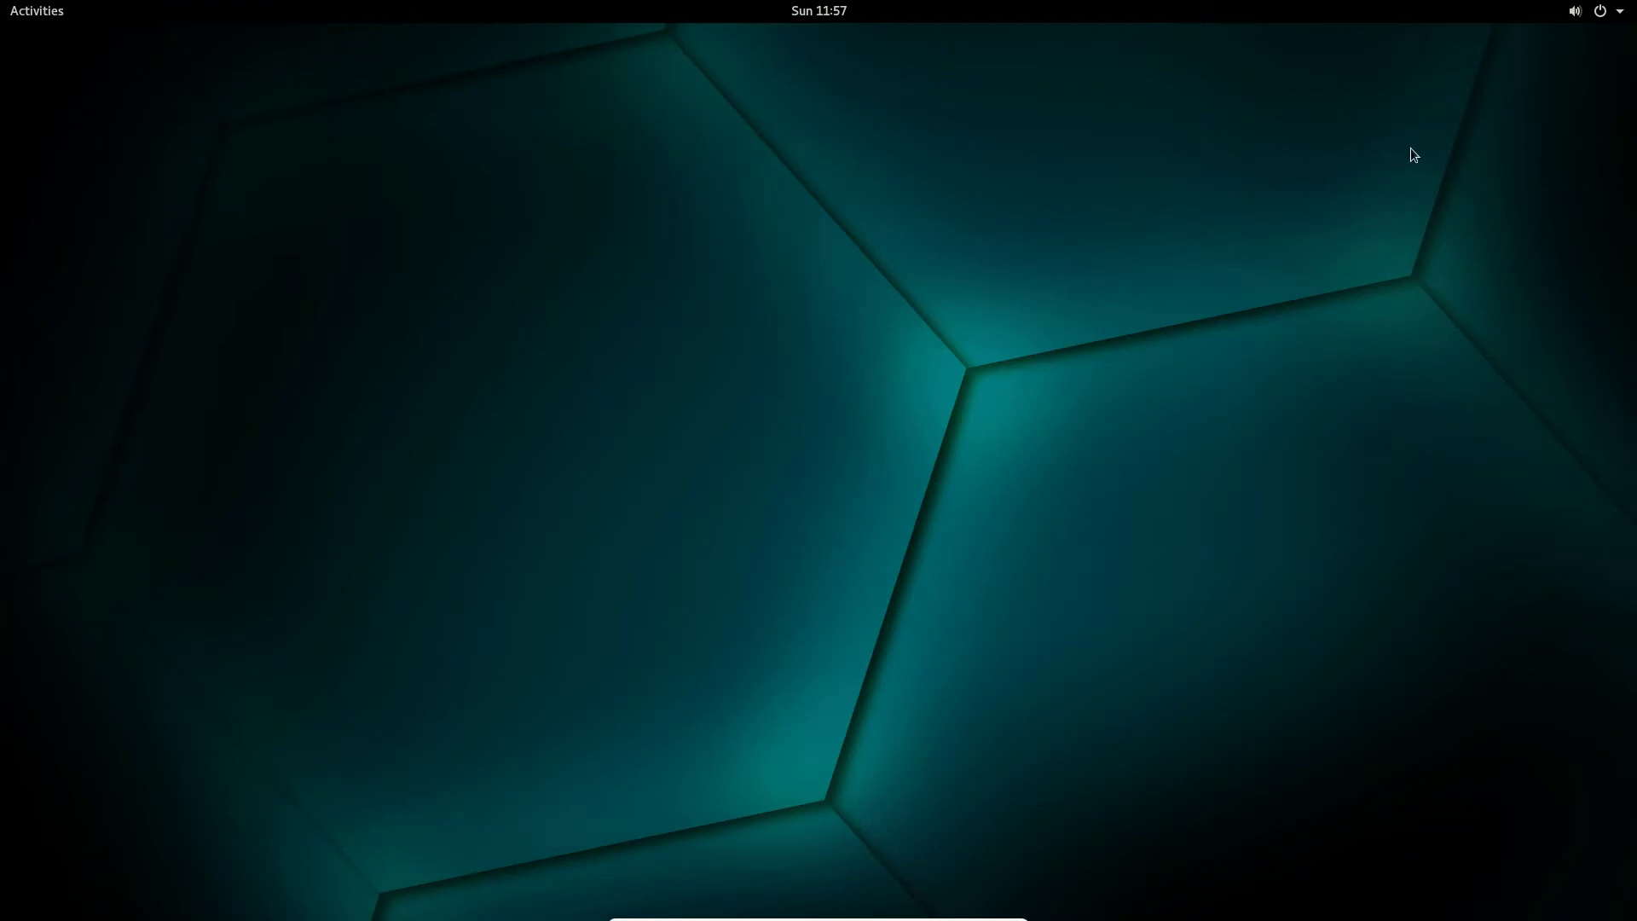
- Set the calendar's weather location to Montreal, Quebec, Canada, and close the Weather window
{"action": "left_click", "coordinate": [824, 12]}
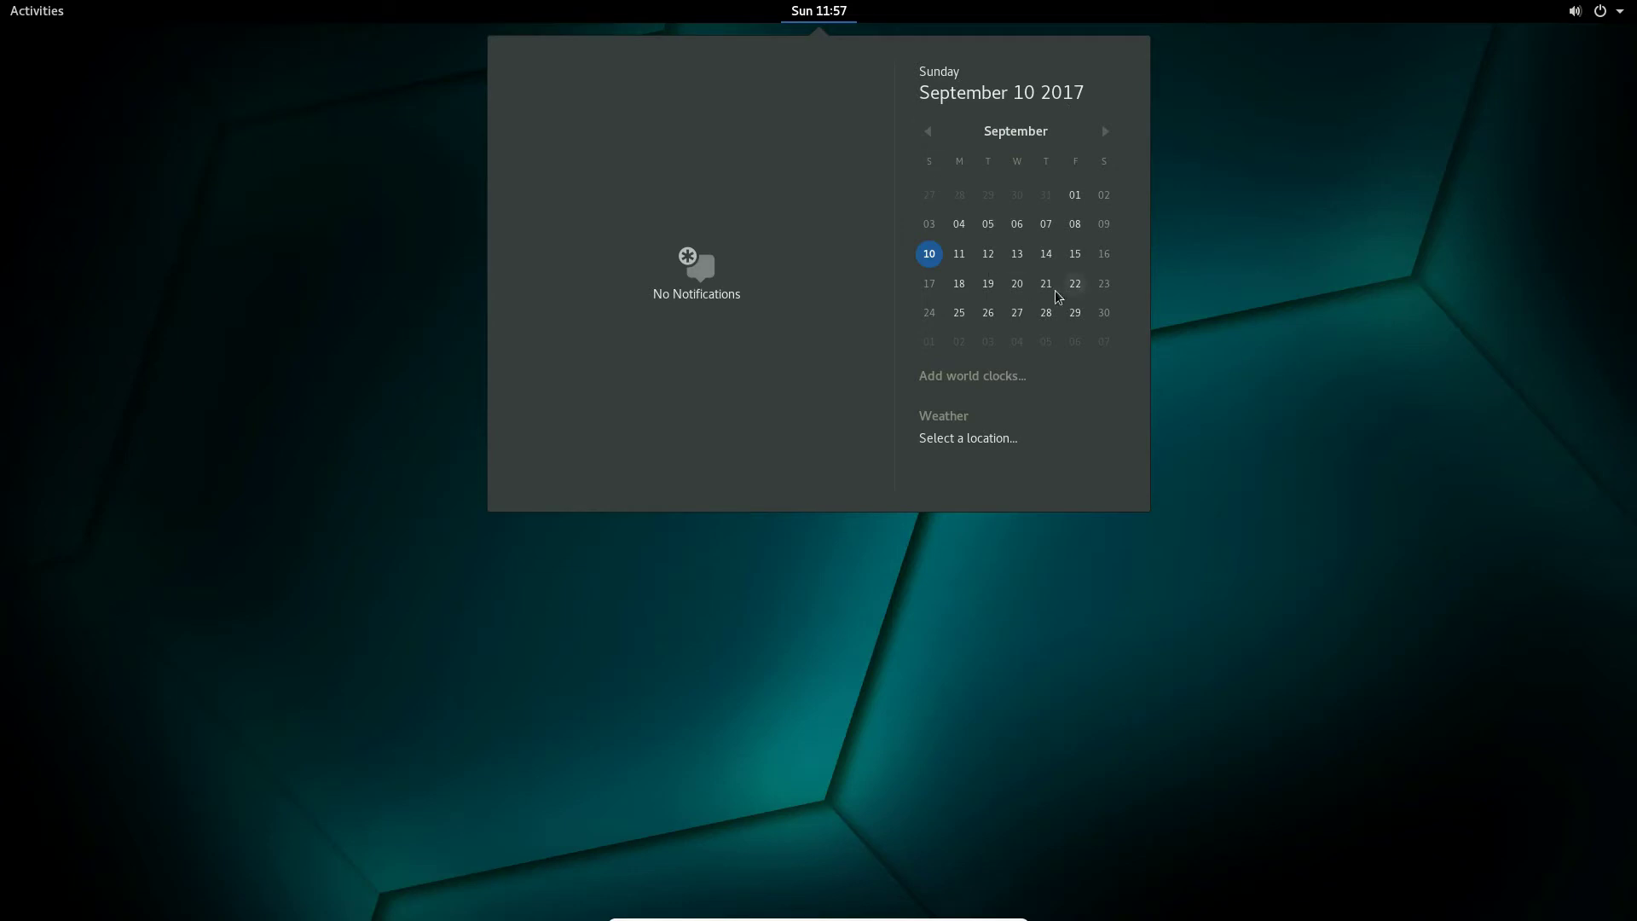
{"action": "left_click", "coordinate": [1007, 425]}
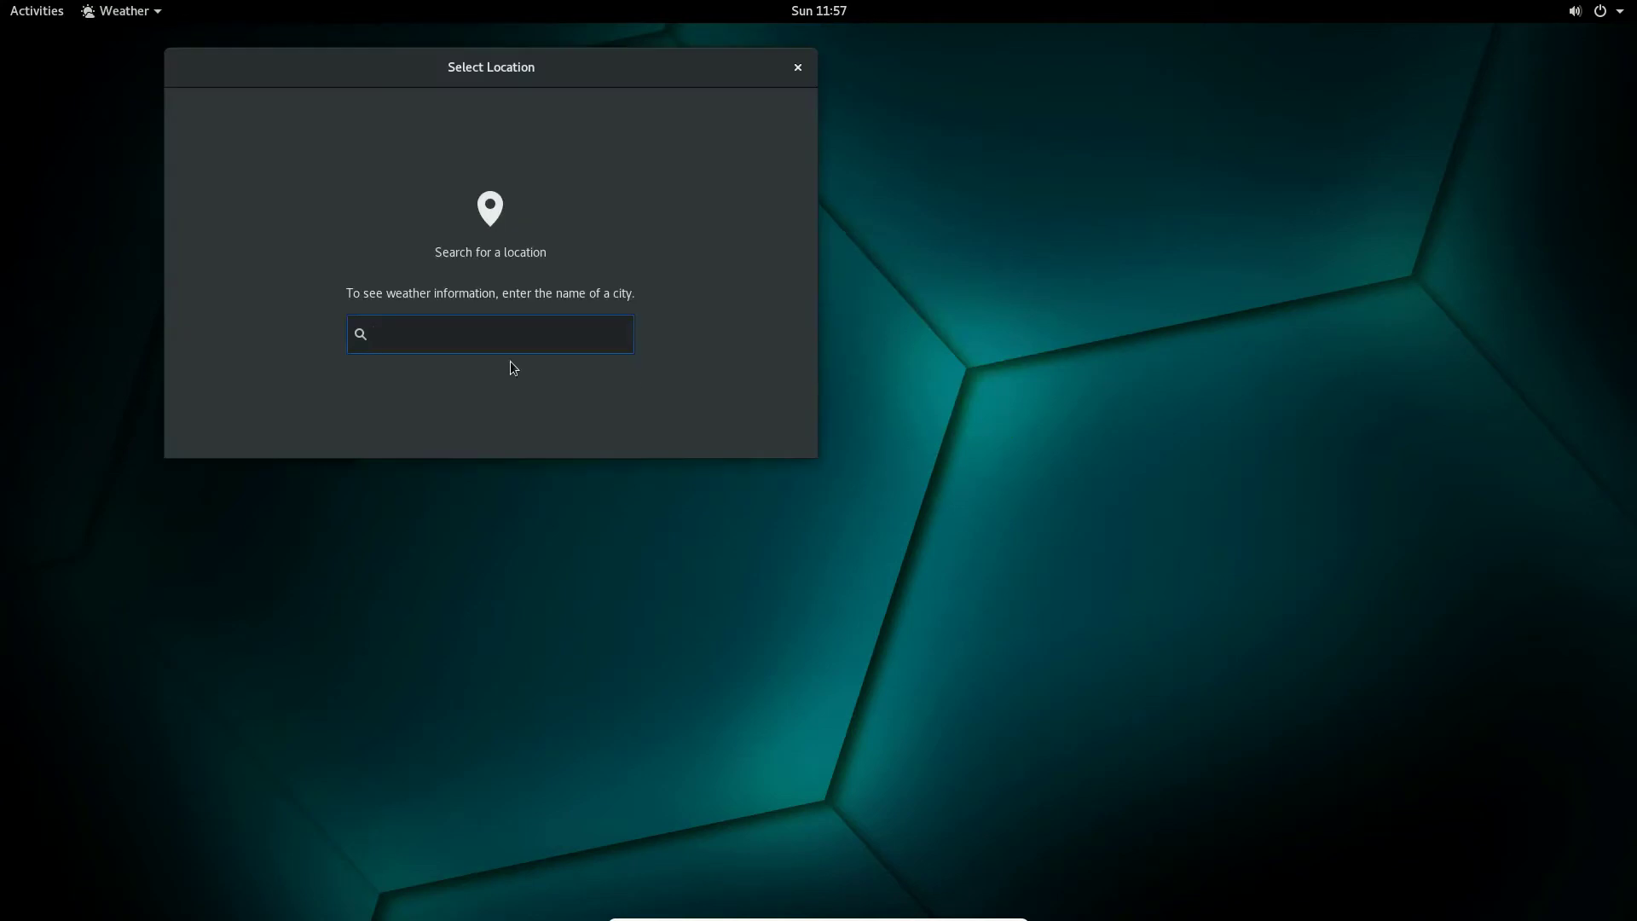
{"action": "type", "text": "mon"}
{"action": "key", "text": "BackSpace"}
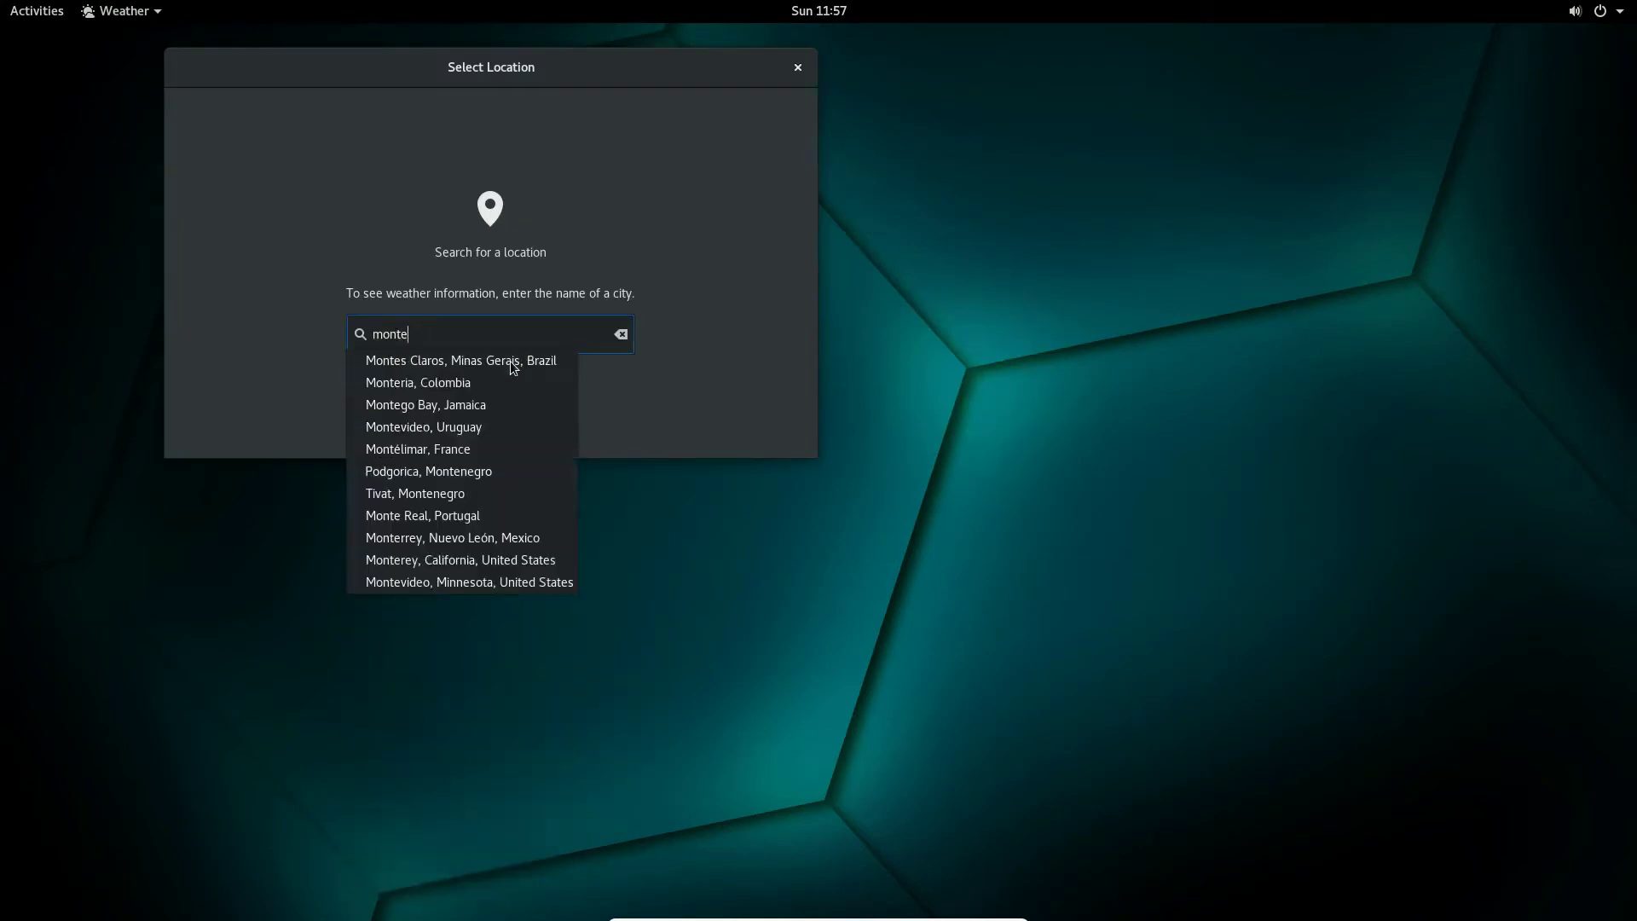
{"action": "key", "text": "BackSpace"}
{"action": "type", "text": "real"}
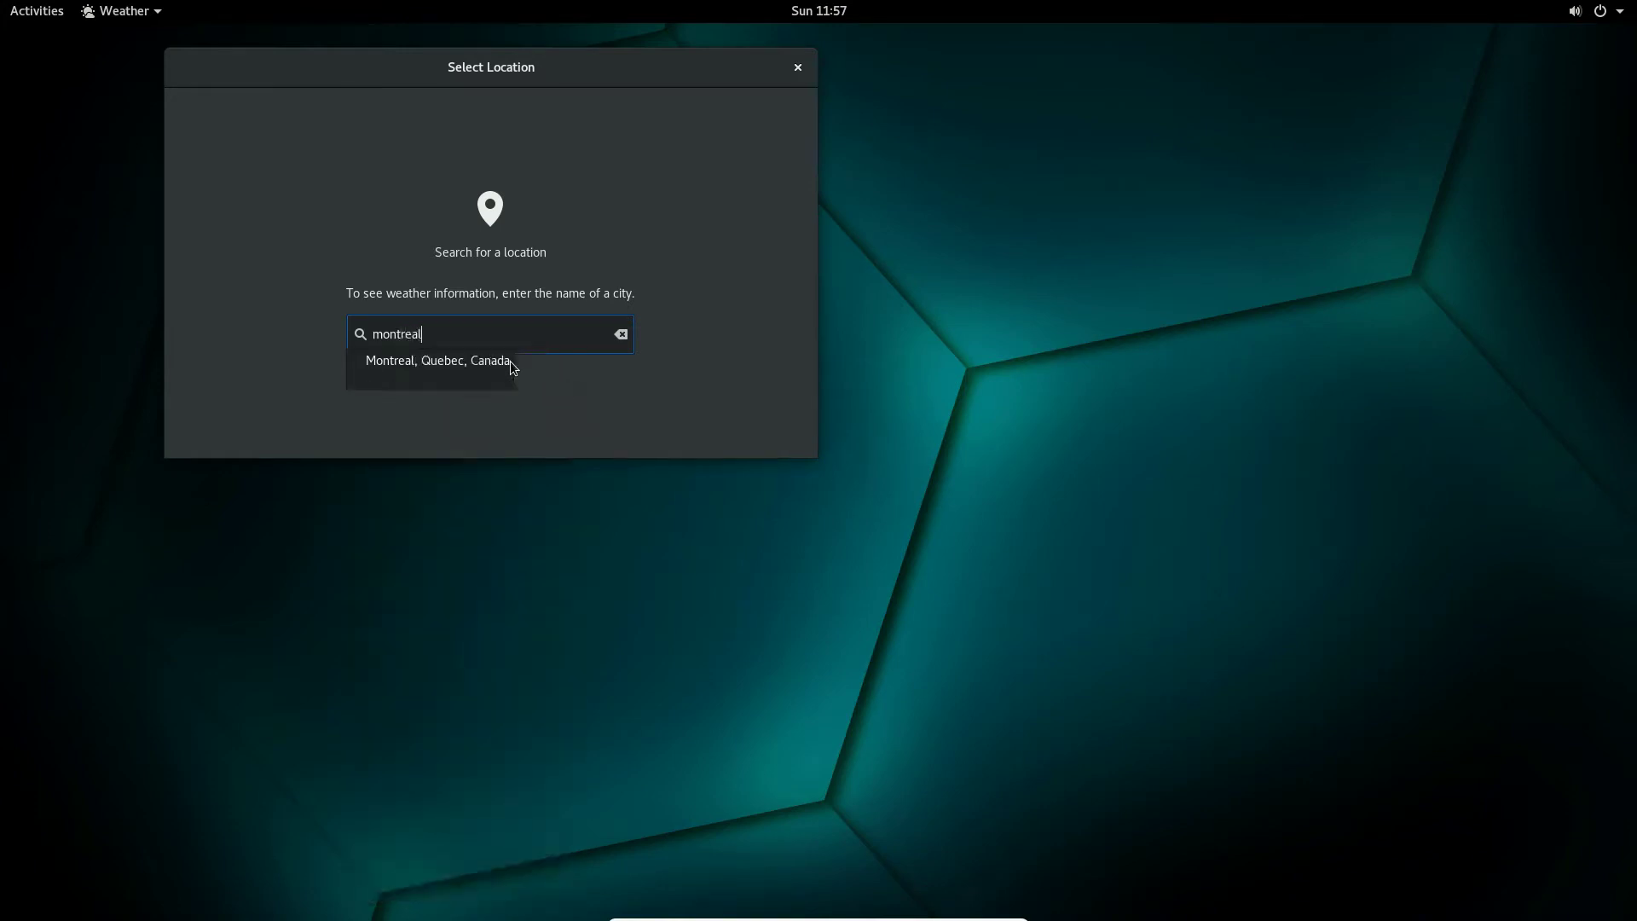
{"action": "left_click", "coordinate": [496, 366]}
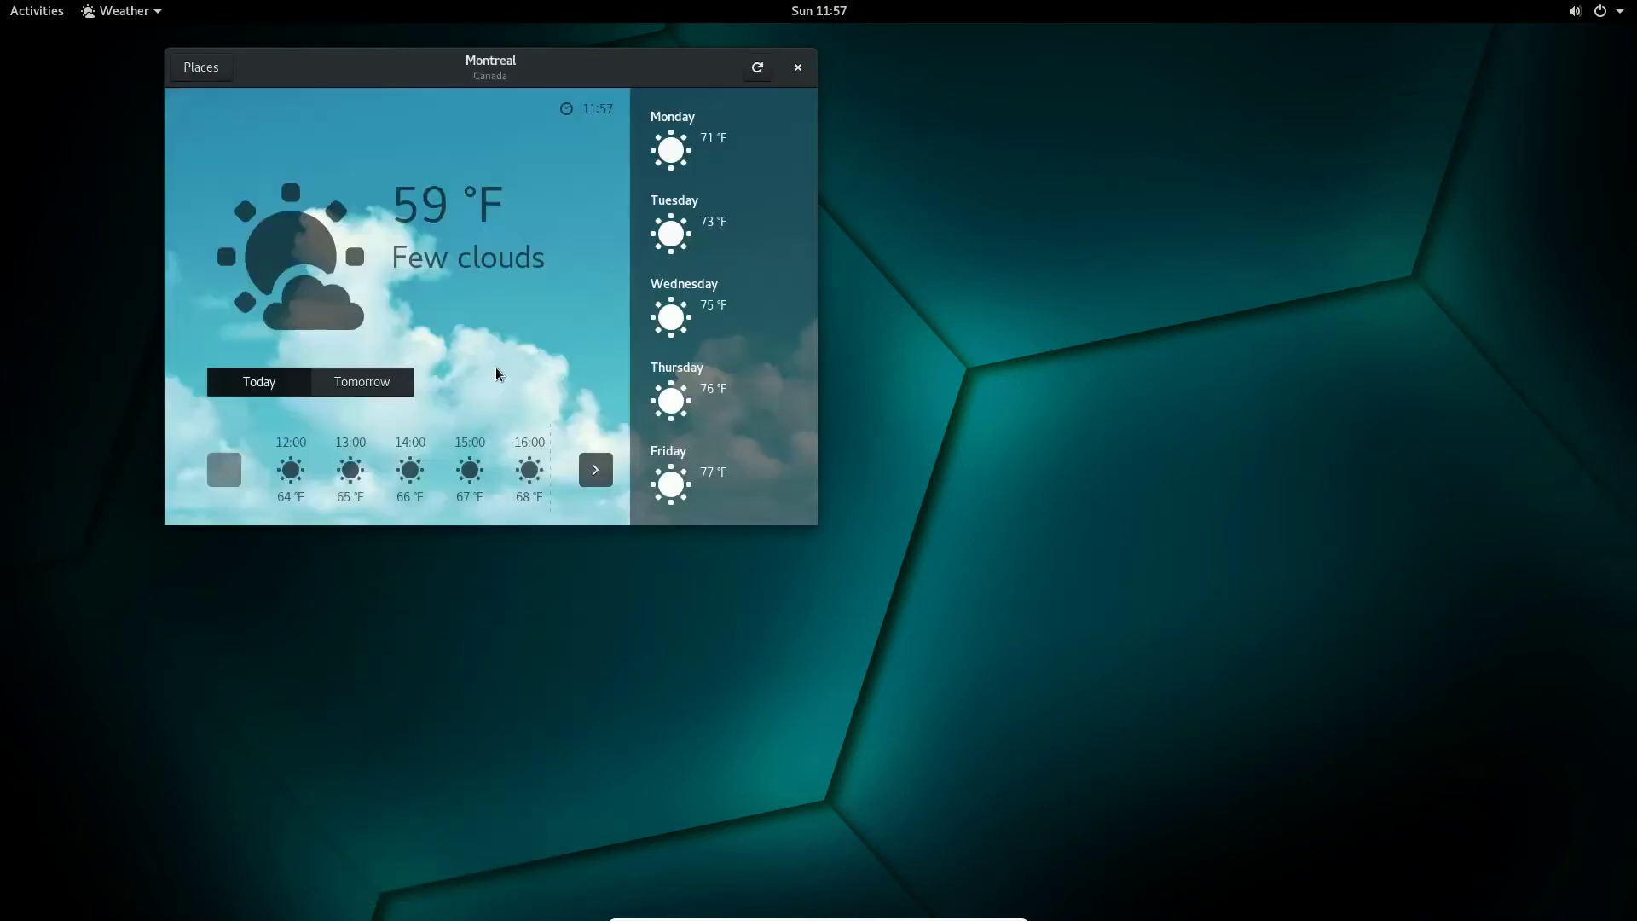
{"action": "left_click", "coordinate": [800, 68]}
- Open the detailed Montreal forecast from the calendar's weather summary, view tomorrow's forecast, and close the Weather window
{"action": "left_click", "coordinate": [810, 17]}
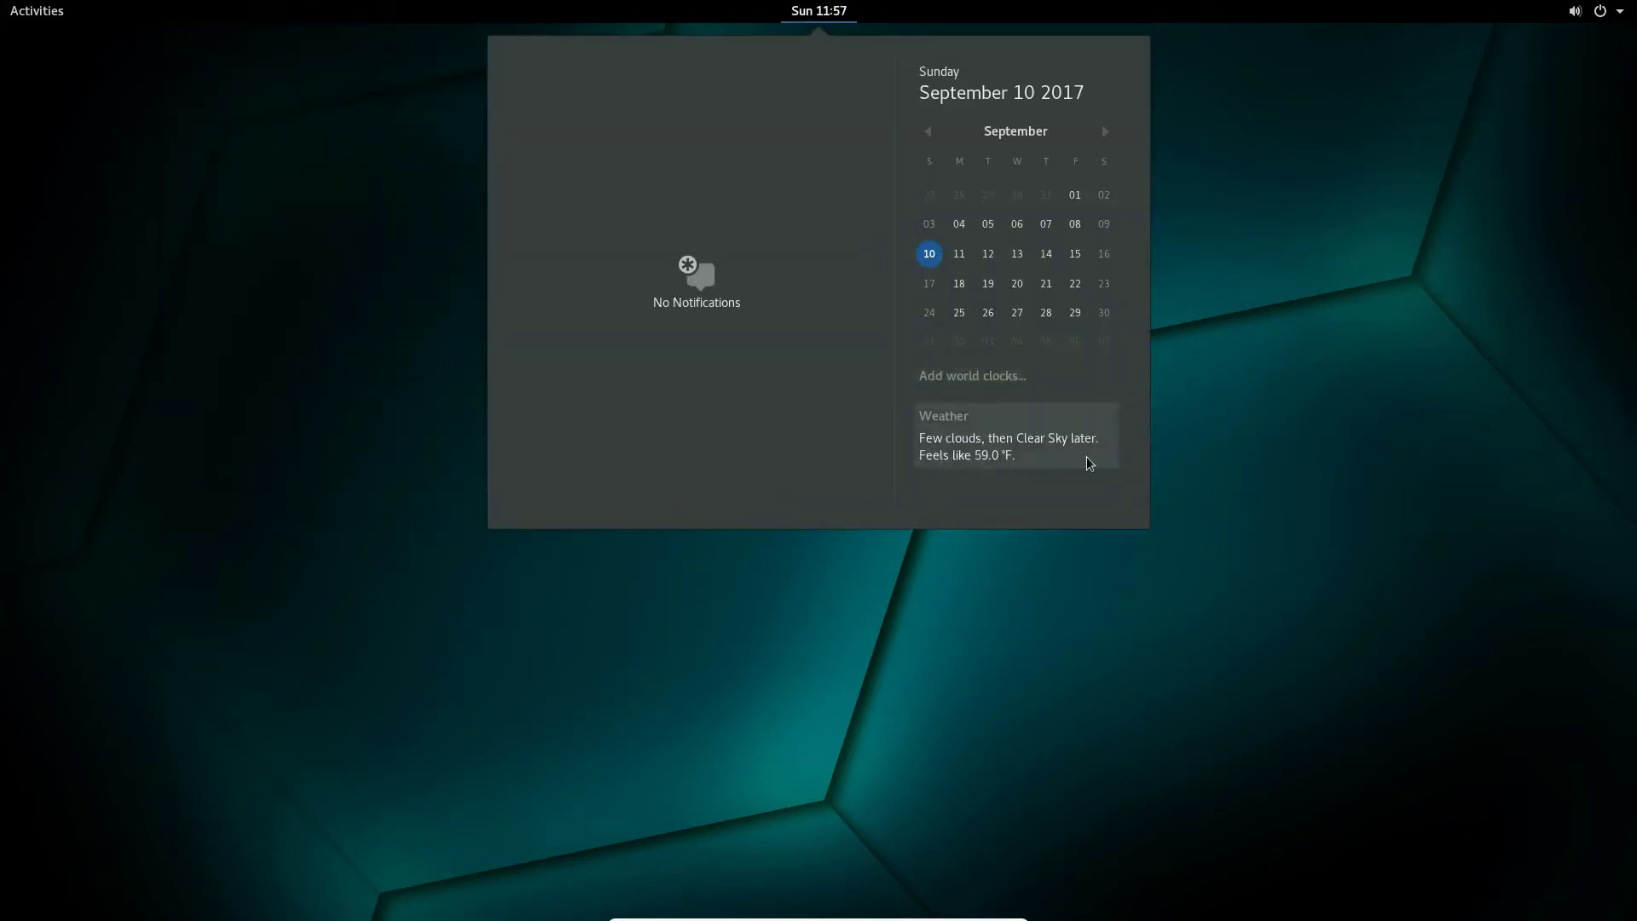
{"action": "left_click", "coordinate": [960, 462]}
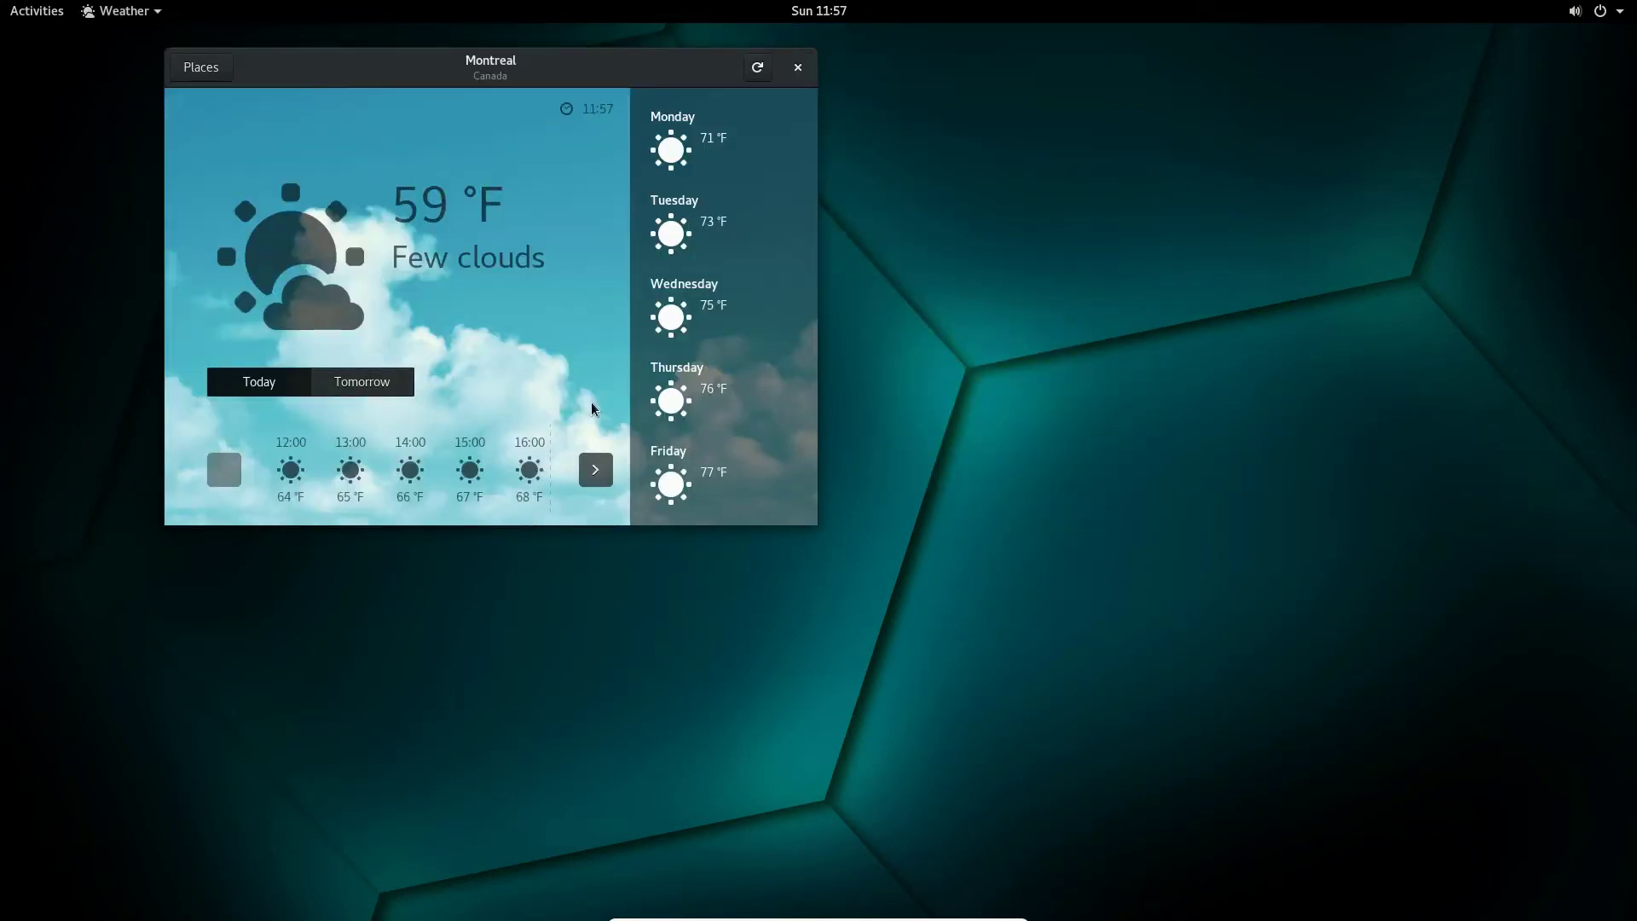
{"action": "left_click", "coordinate": [343, 387]}
{"action": "left_click", "coordinate": [799, 68]}
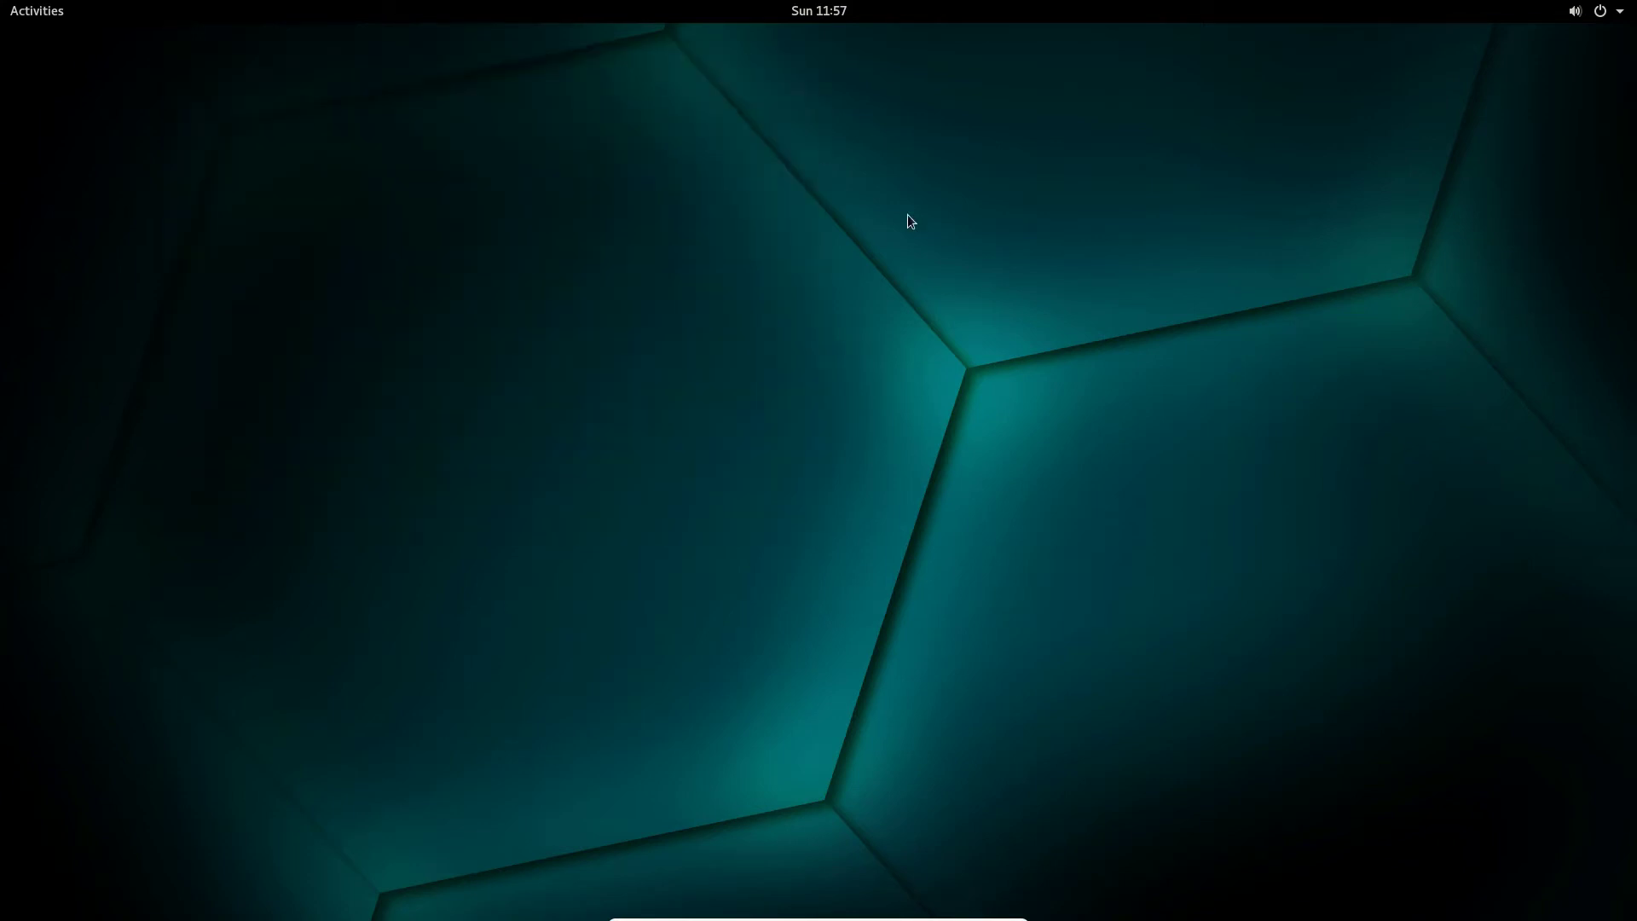
- Open and dismiss the system menu from the volume, power and arrow indicators in turn
{"action": "left_click", "coordinate": [1576, 12]}
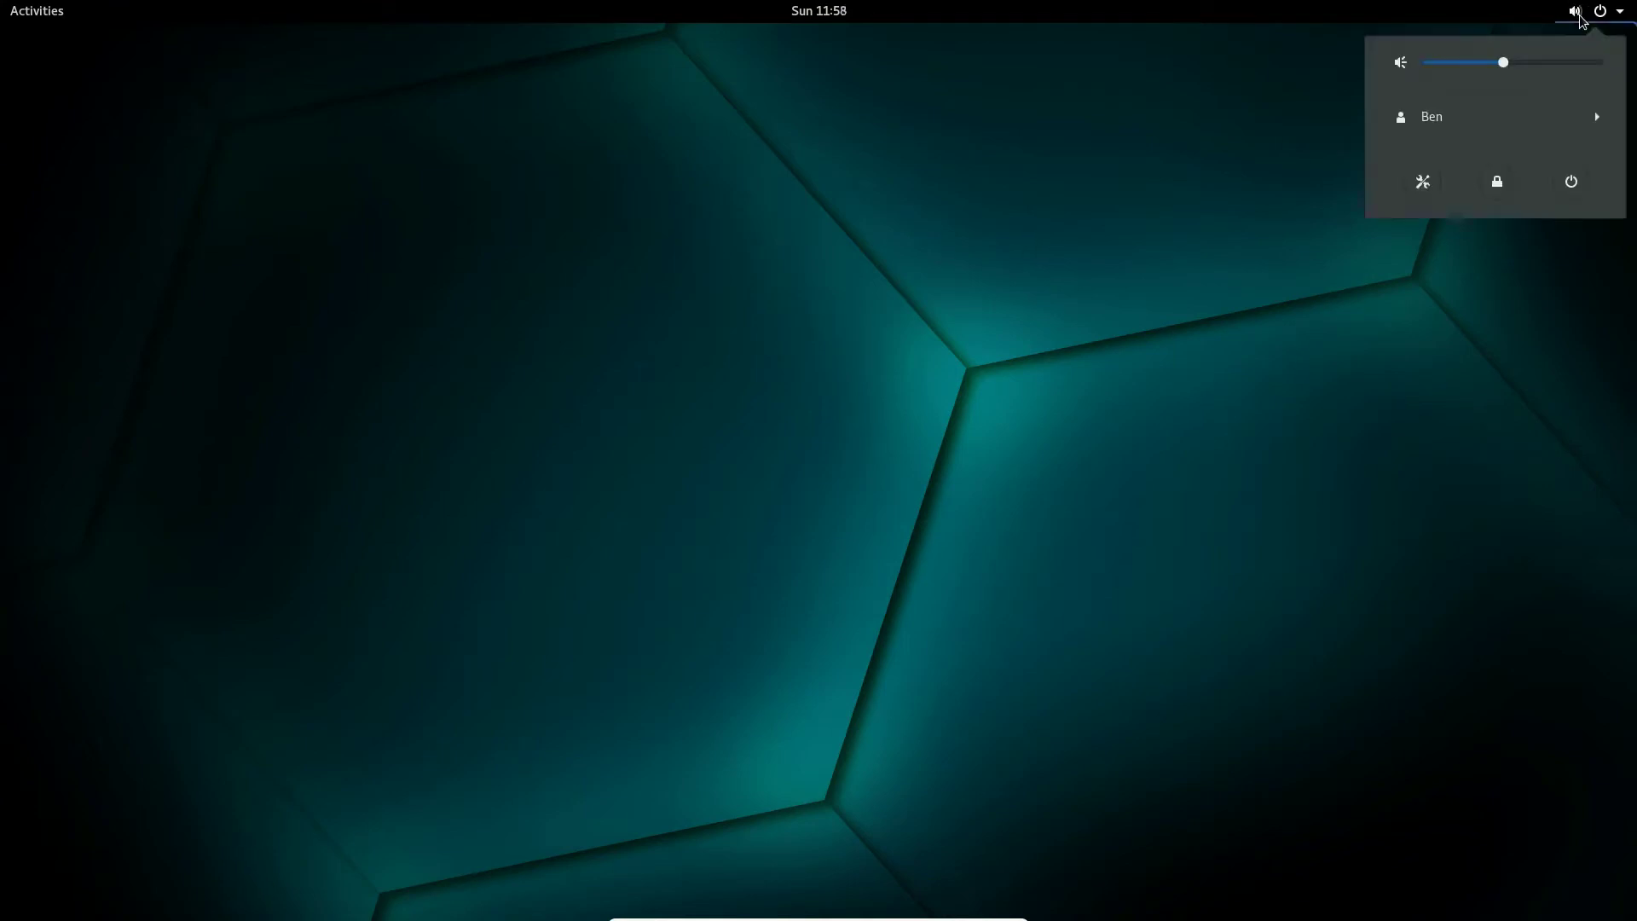
{"action": "left_click", "coordinate": [1275, 111]}
{"action": "left_click", "coordinate": [1601, 12]}
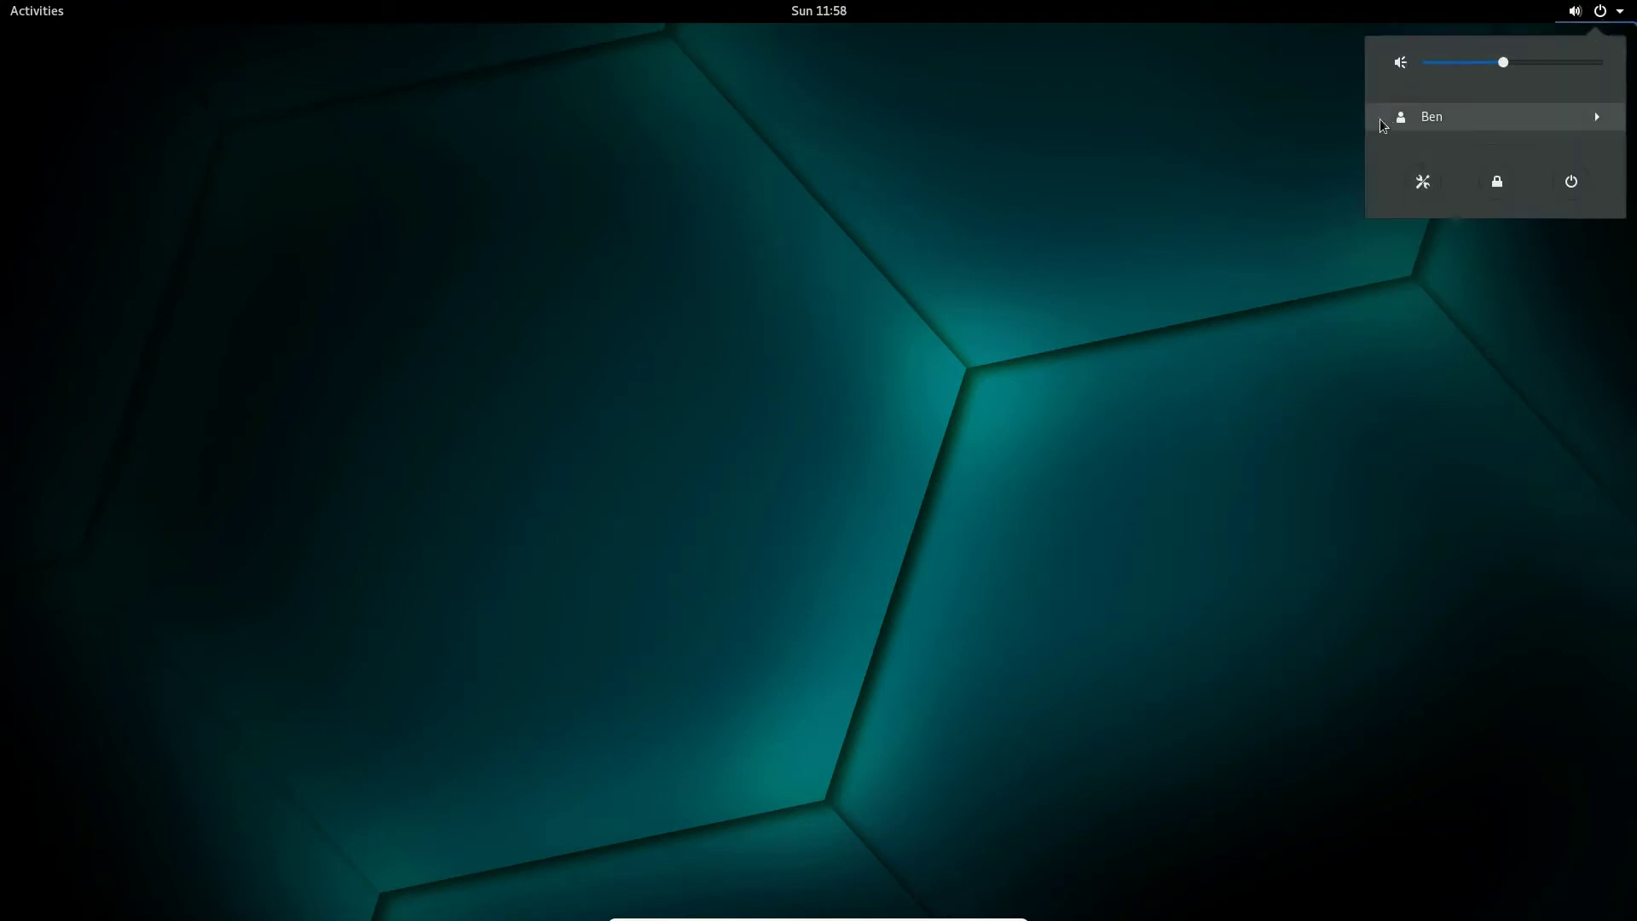
{"action": "left_click", "coordinate": [1316, 115]}
{"action": "left_click", "coordinate": [1618, 12]}
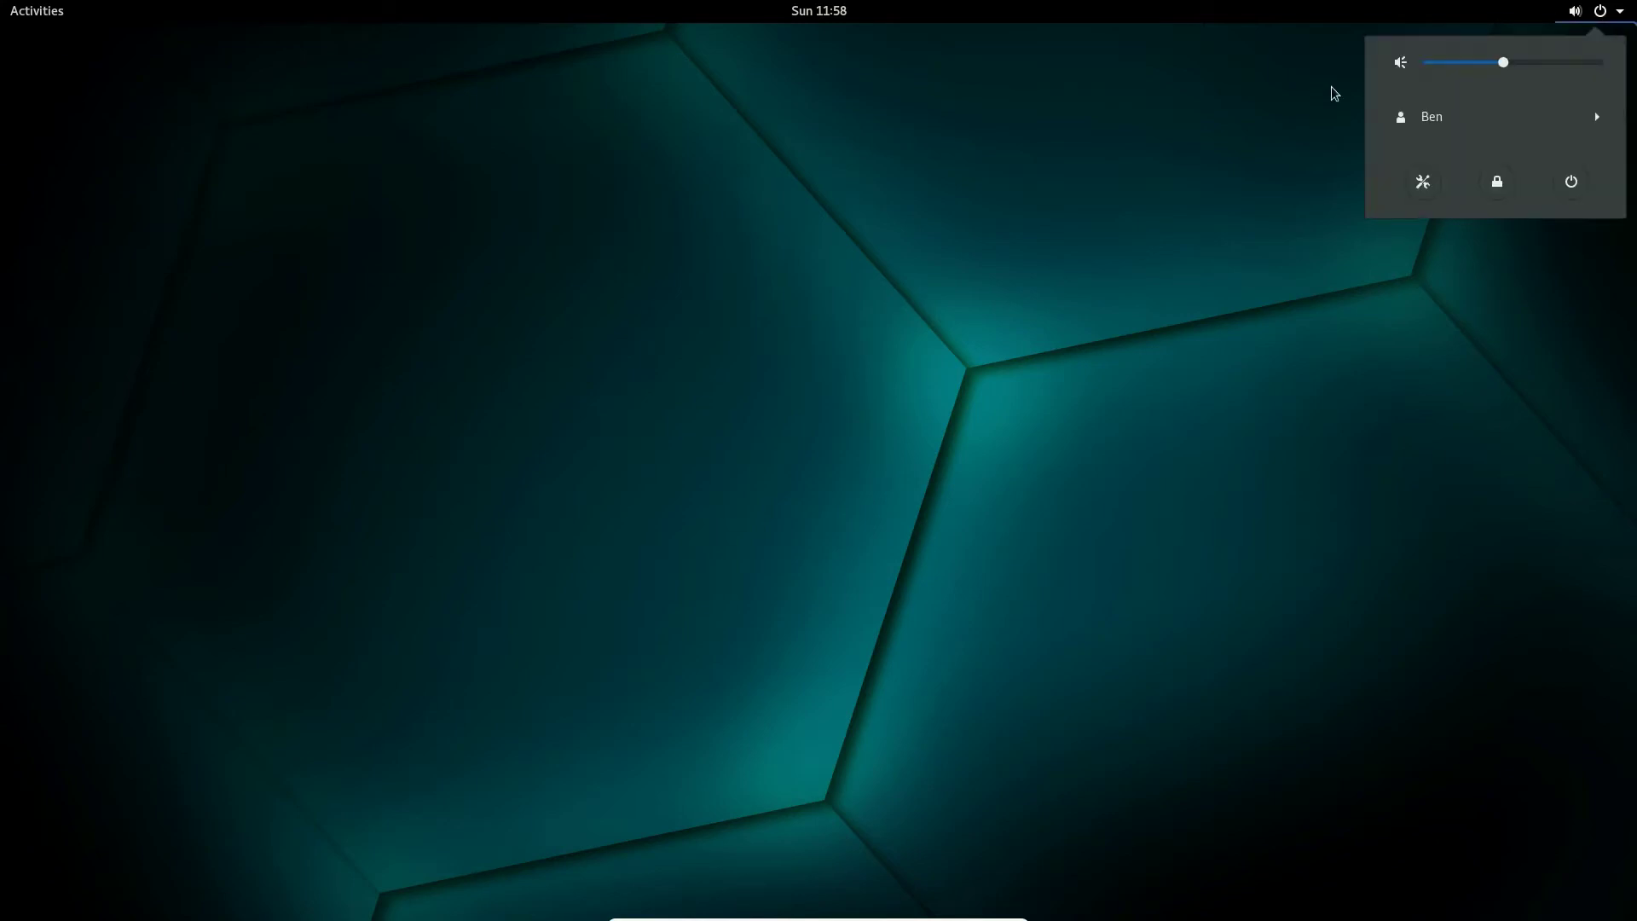
{"action": "left_click", "coordinate": [1235, 118]}
- View the current user's account settings through the system menu, and close the Users window
{"action": "left_click", "coordinate": [1574, 12]}
{"action": "left_click", "coordinate": [1490, 115]}
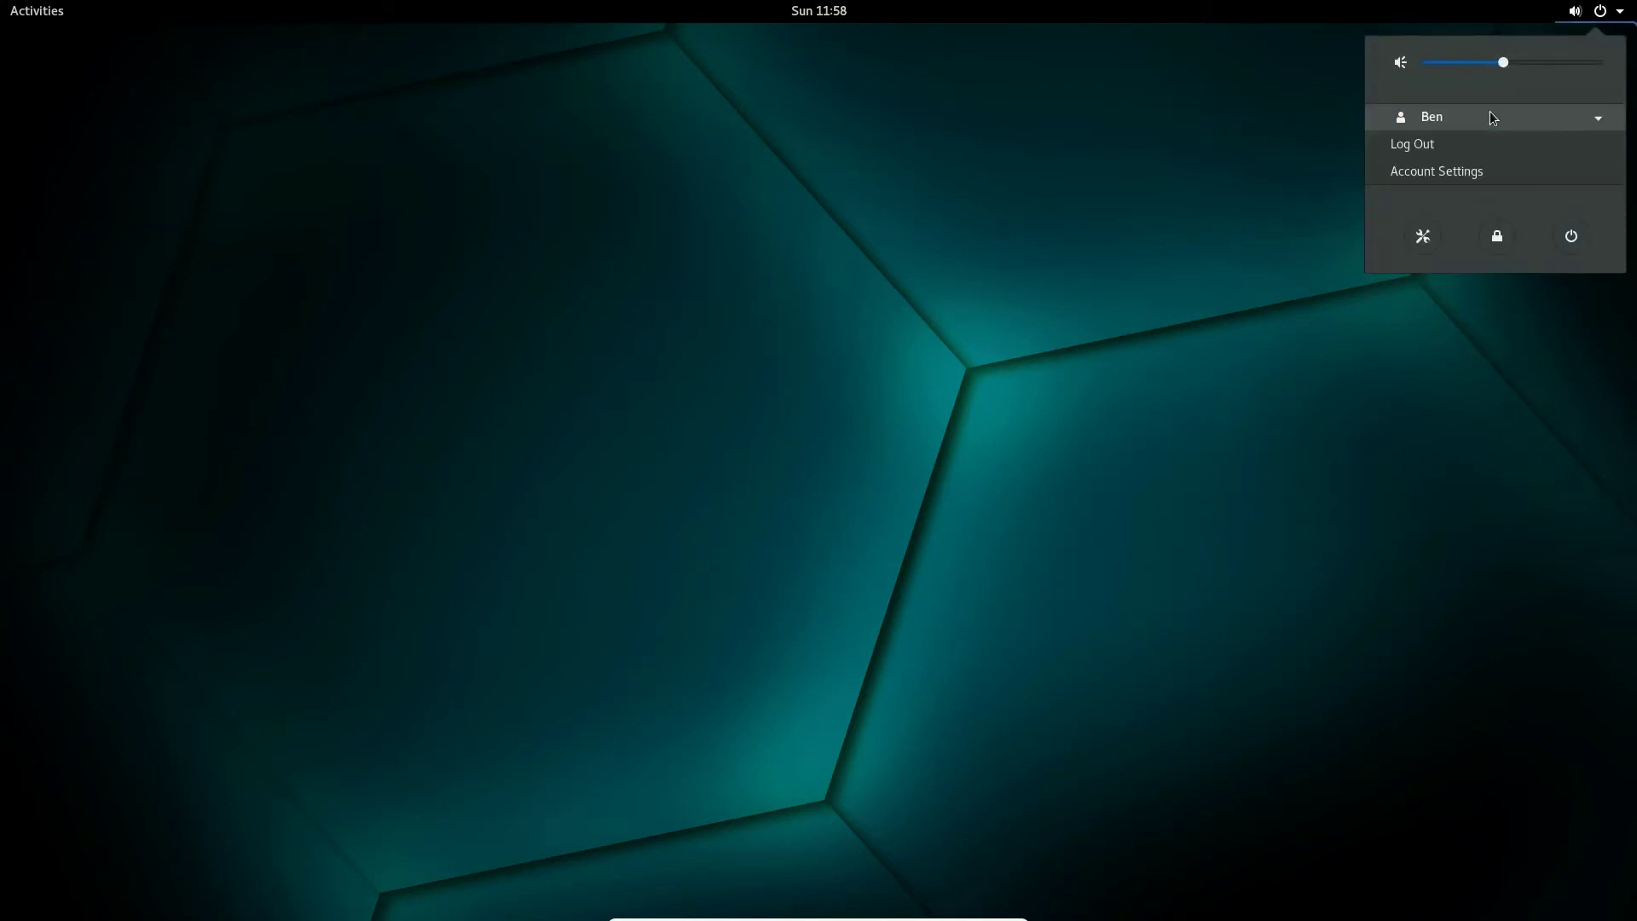
{"action": "left_click", "coordinate": [1456, 171]}
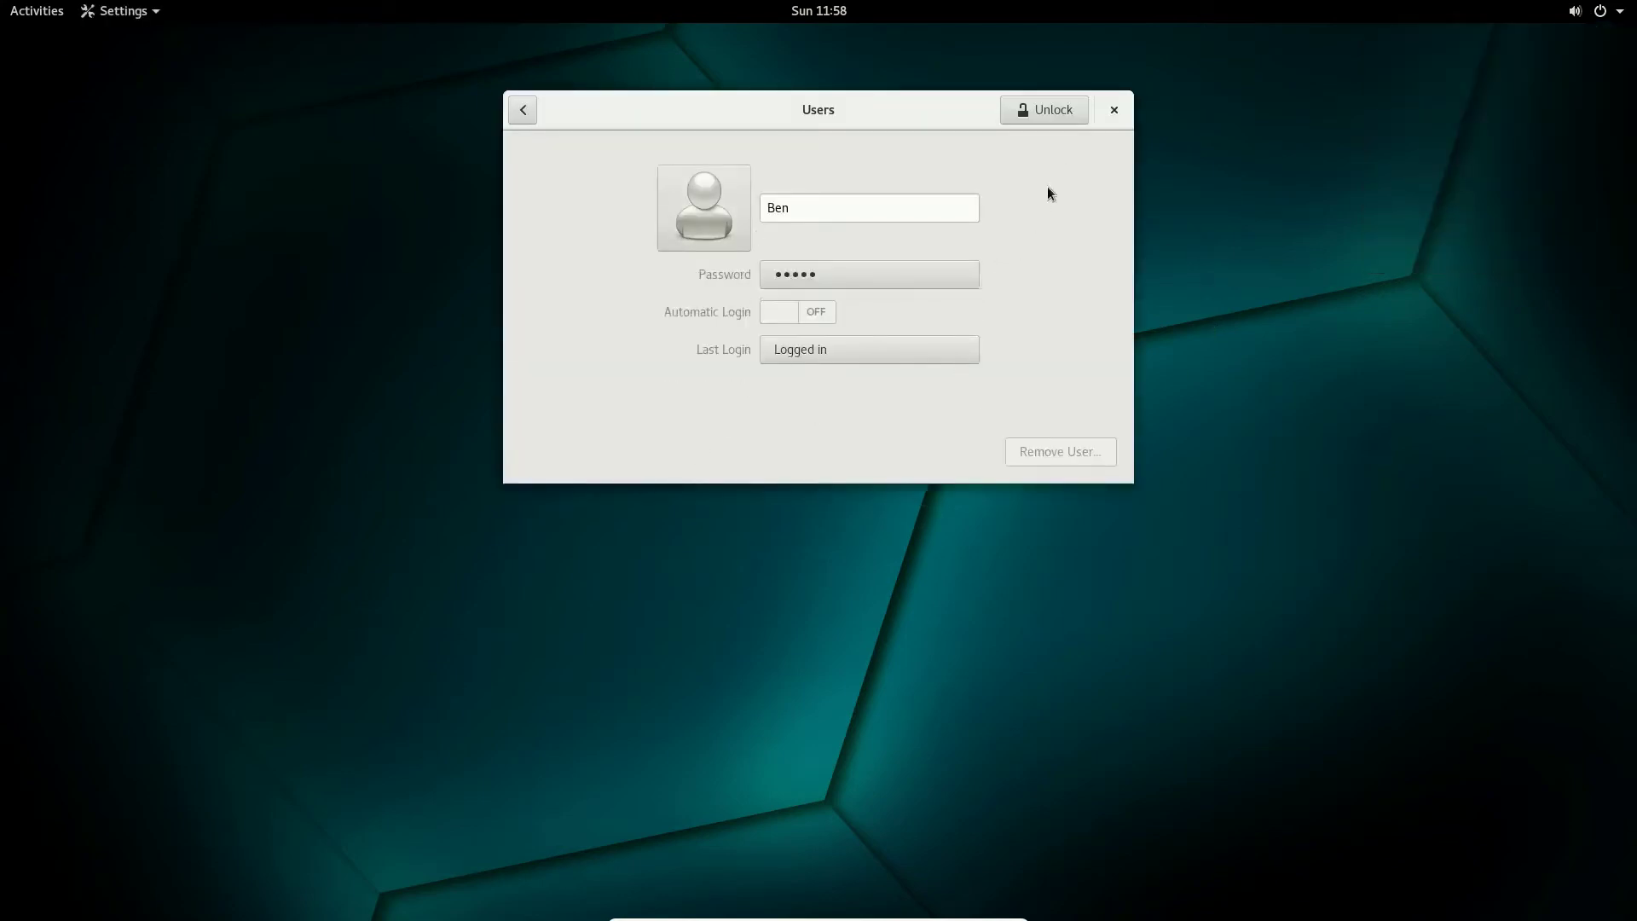
{"action": "left_click", "coordinate": [1120, 113]}
- Bring up the system's power-off prompt to view its options, and cancel it
{"action": "left_click", "coordinate": [1602, 21]}
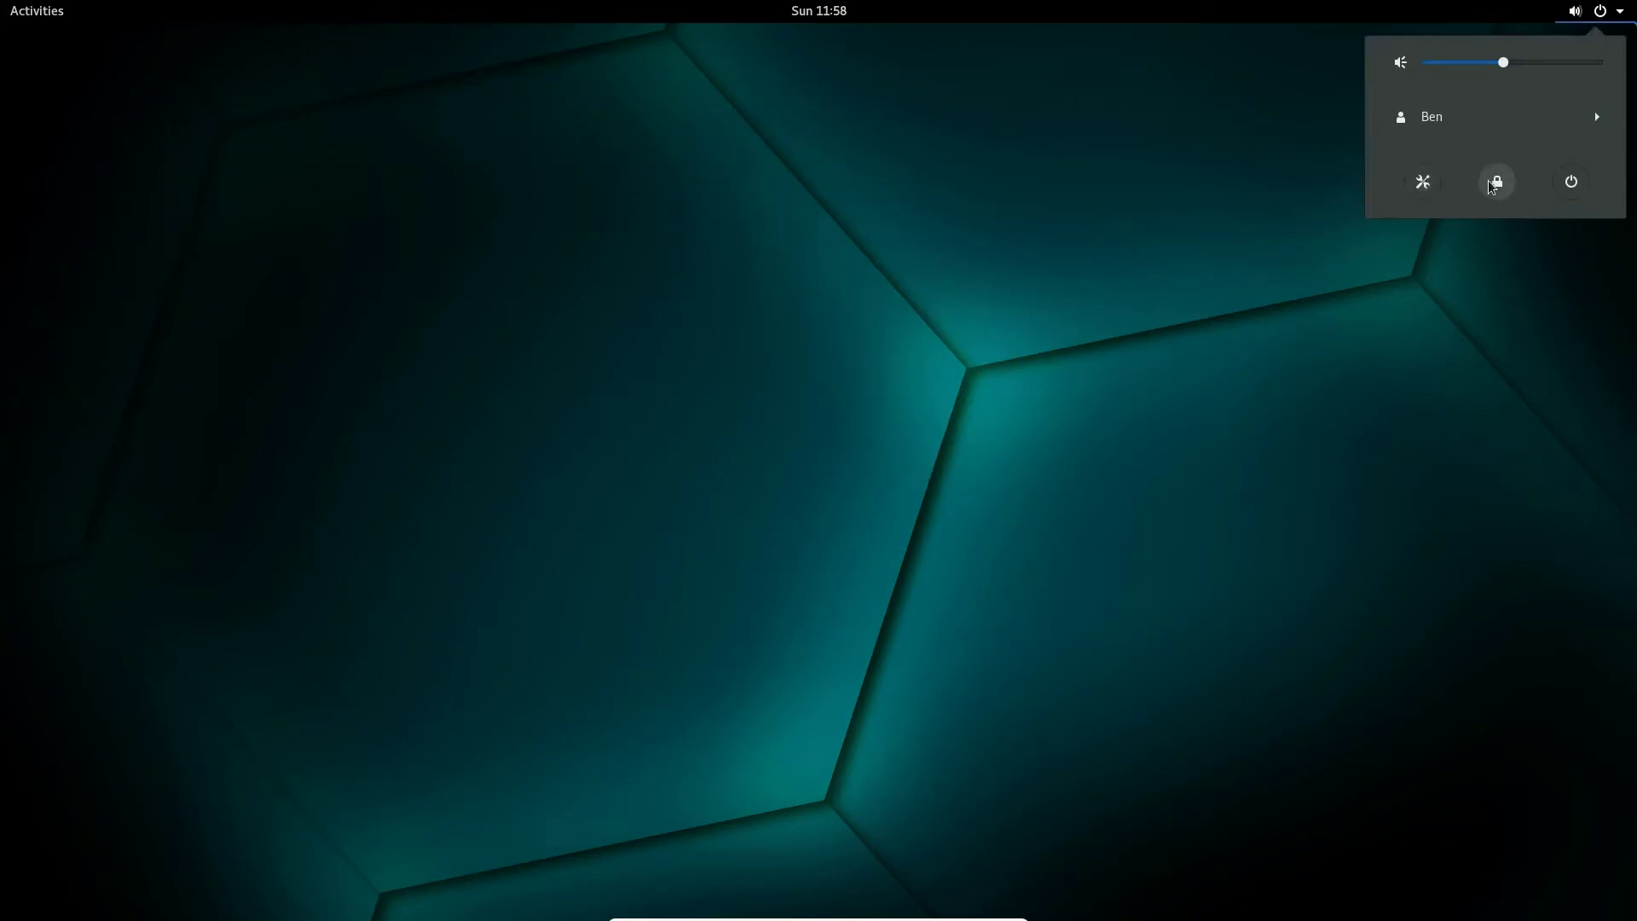
{"action": "left_click", "coordinate": [1571, 181]}
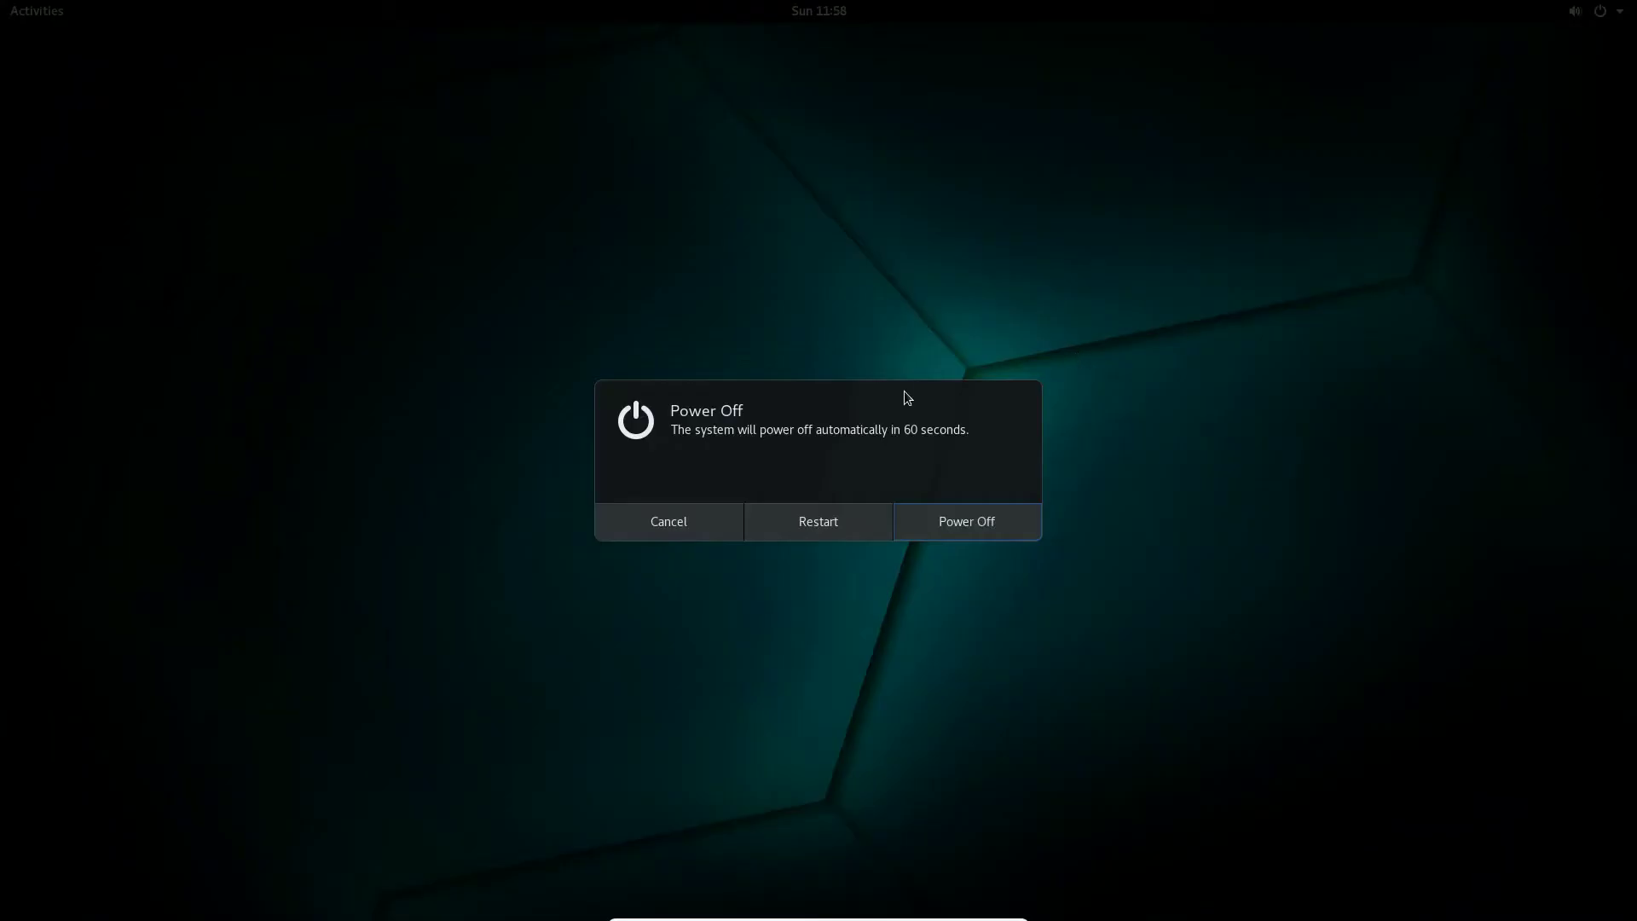
{"action": "left_click", "coordinate": [682, 512]}
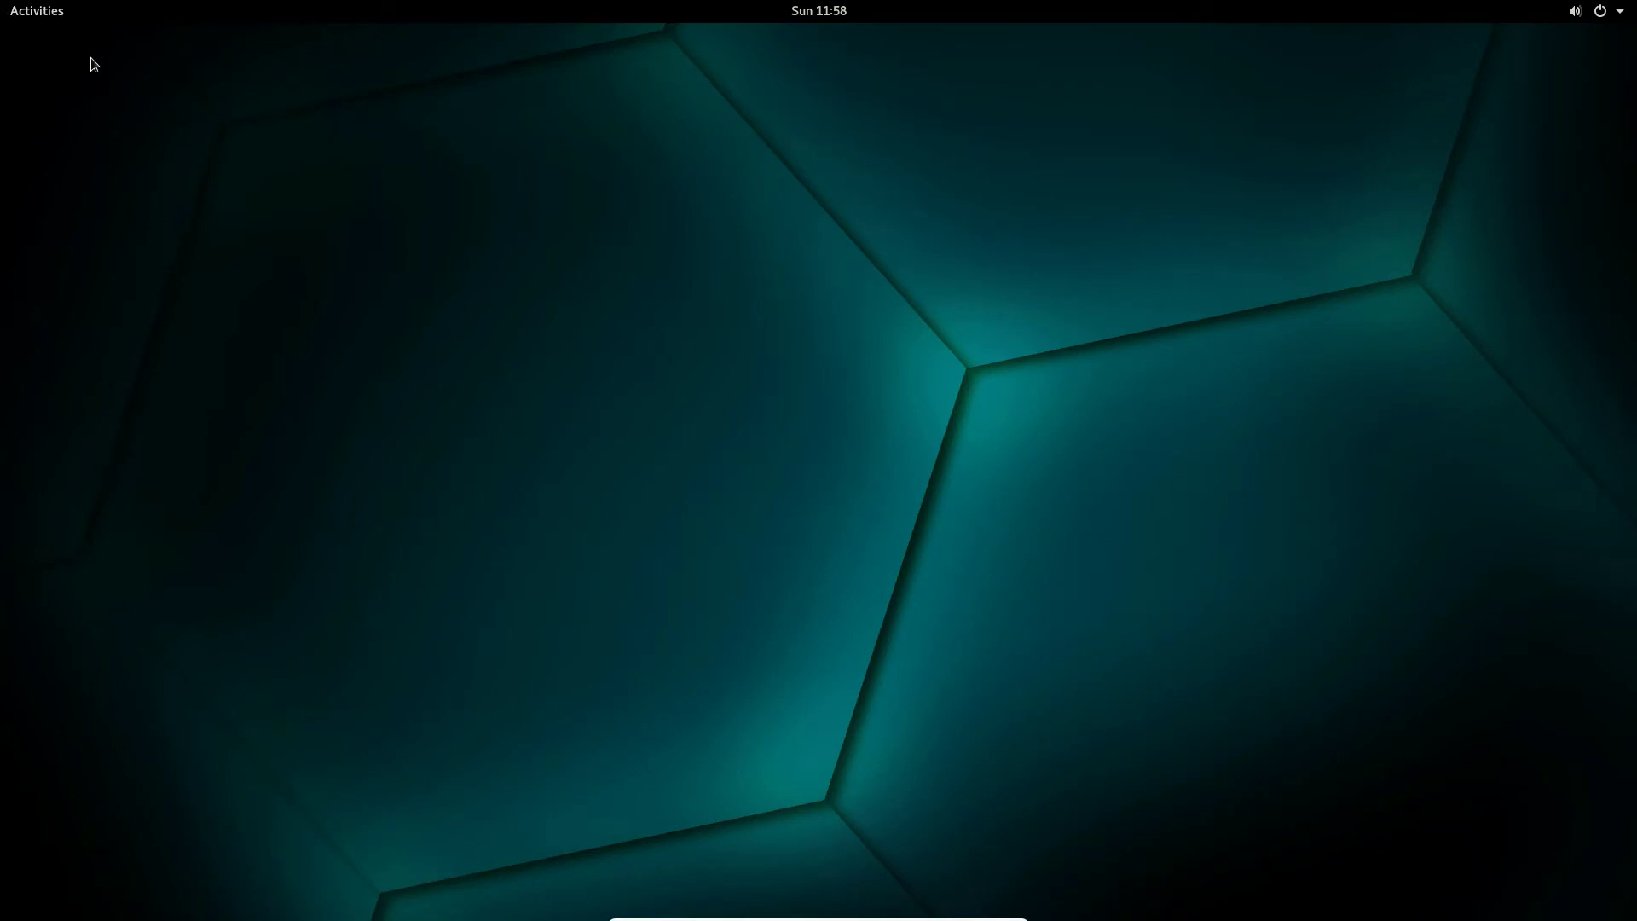
- Examine the Activities overview, including the expanded workspace previews
{"action": "left_click", "coordinate": [32, 12]}
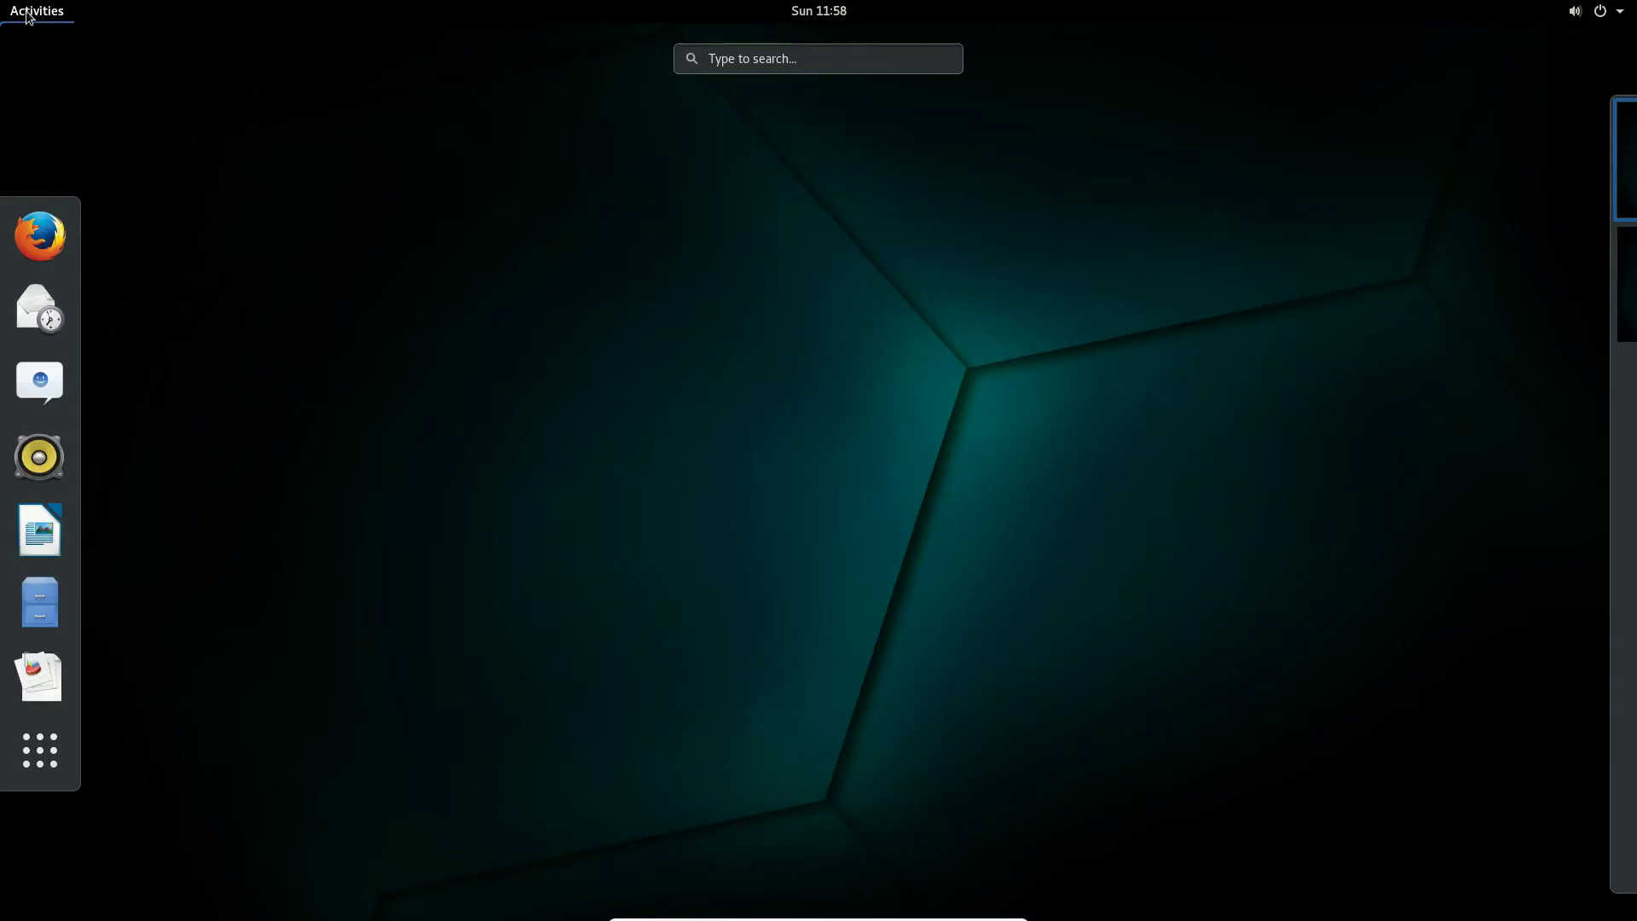
{"action": "left_click", "coordinate": [654, 182]}
{"action": "left_click", "coordinate": [27, 10]}
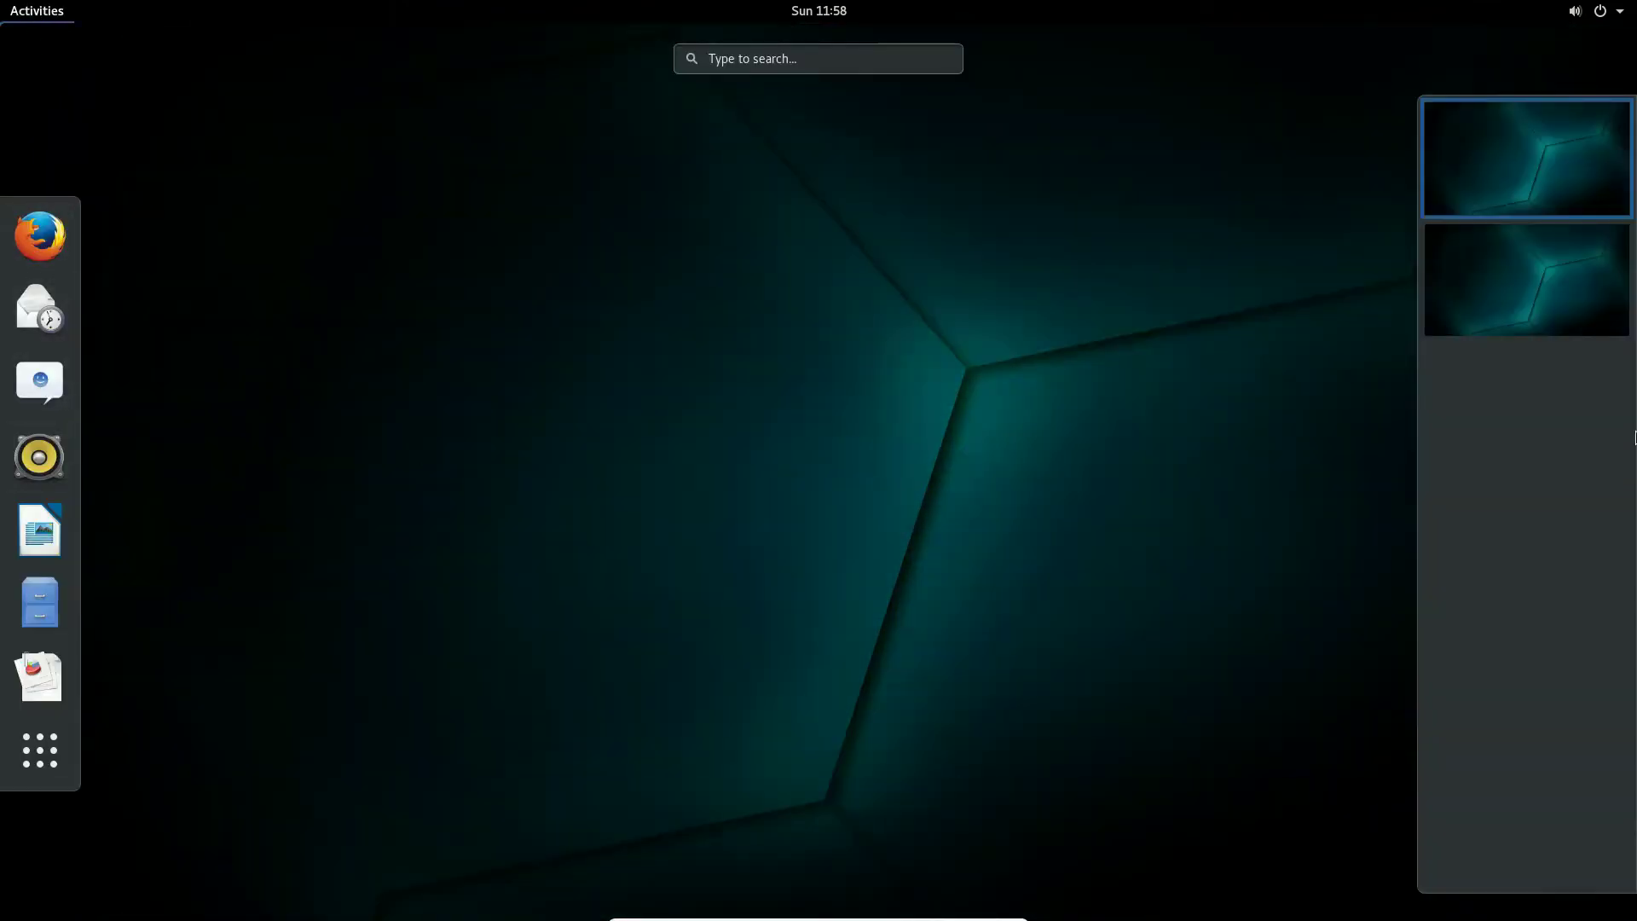
{"action": "mouse_move", "coordinate": [1633, 327]}
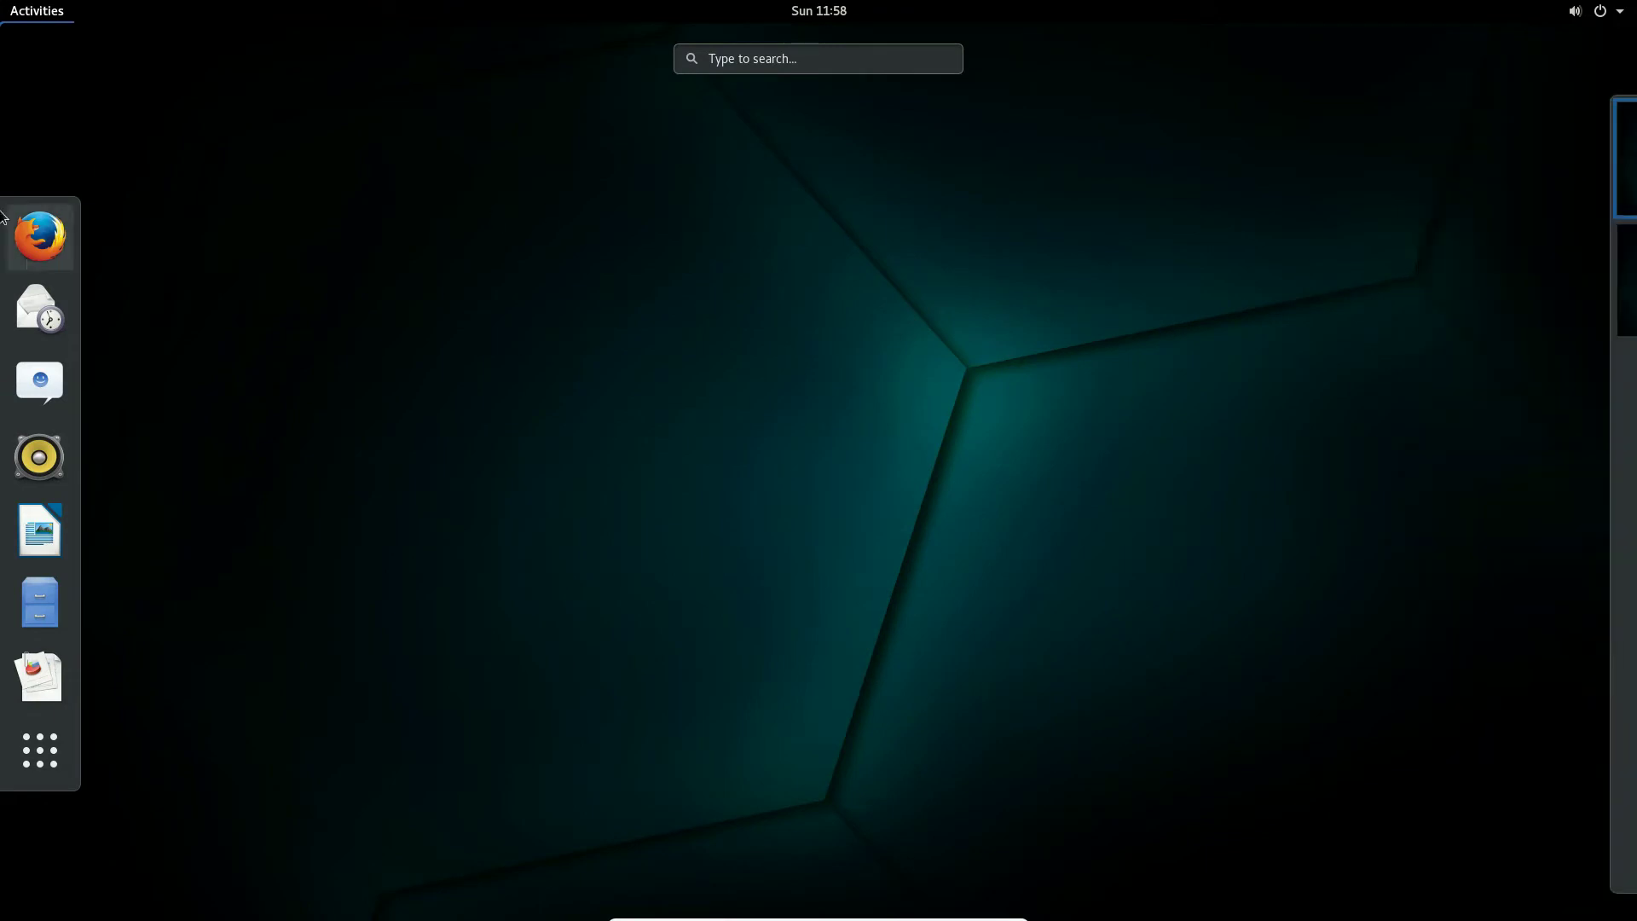
- Launch Firefox to view its start page, close it, and do the same with the Music player
{"action": "left_click", "coordinate": [28, 254]}
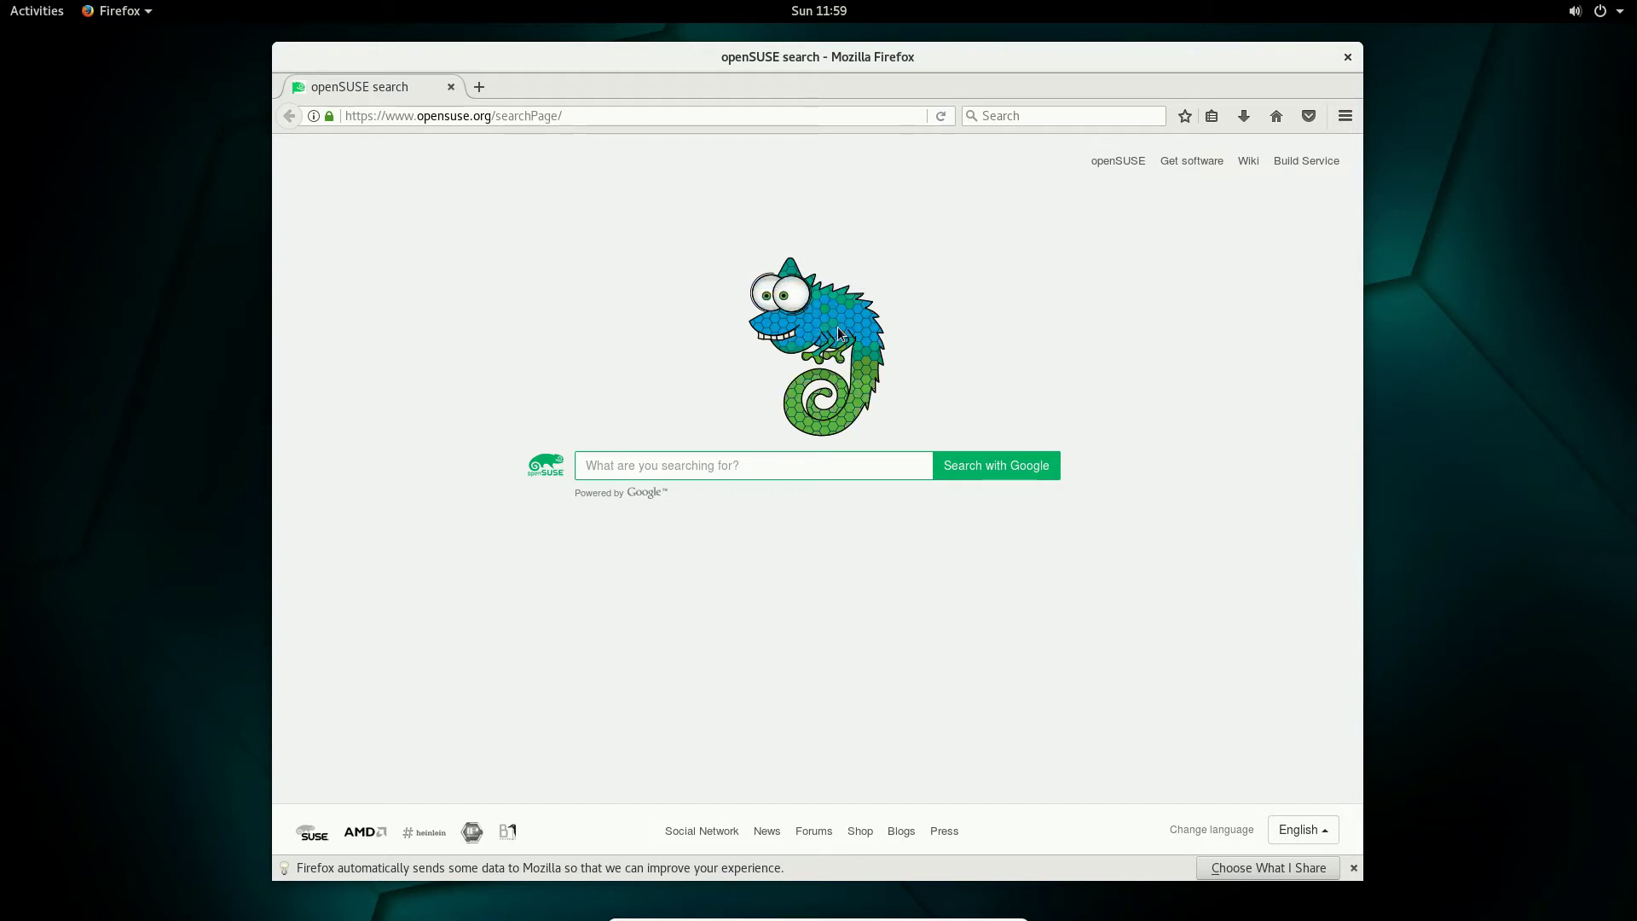
{"action": "left_click", "coordinate": [1347, 58]}
{"action": "left_click", "coordinate": [40, 14]}
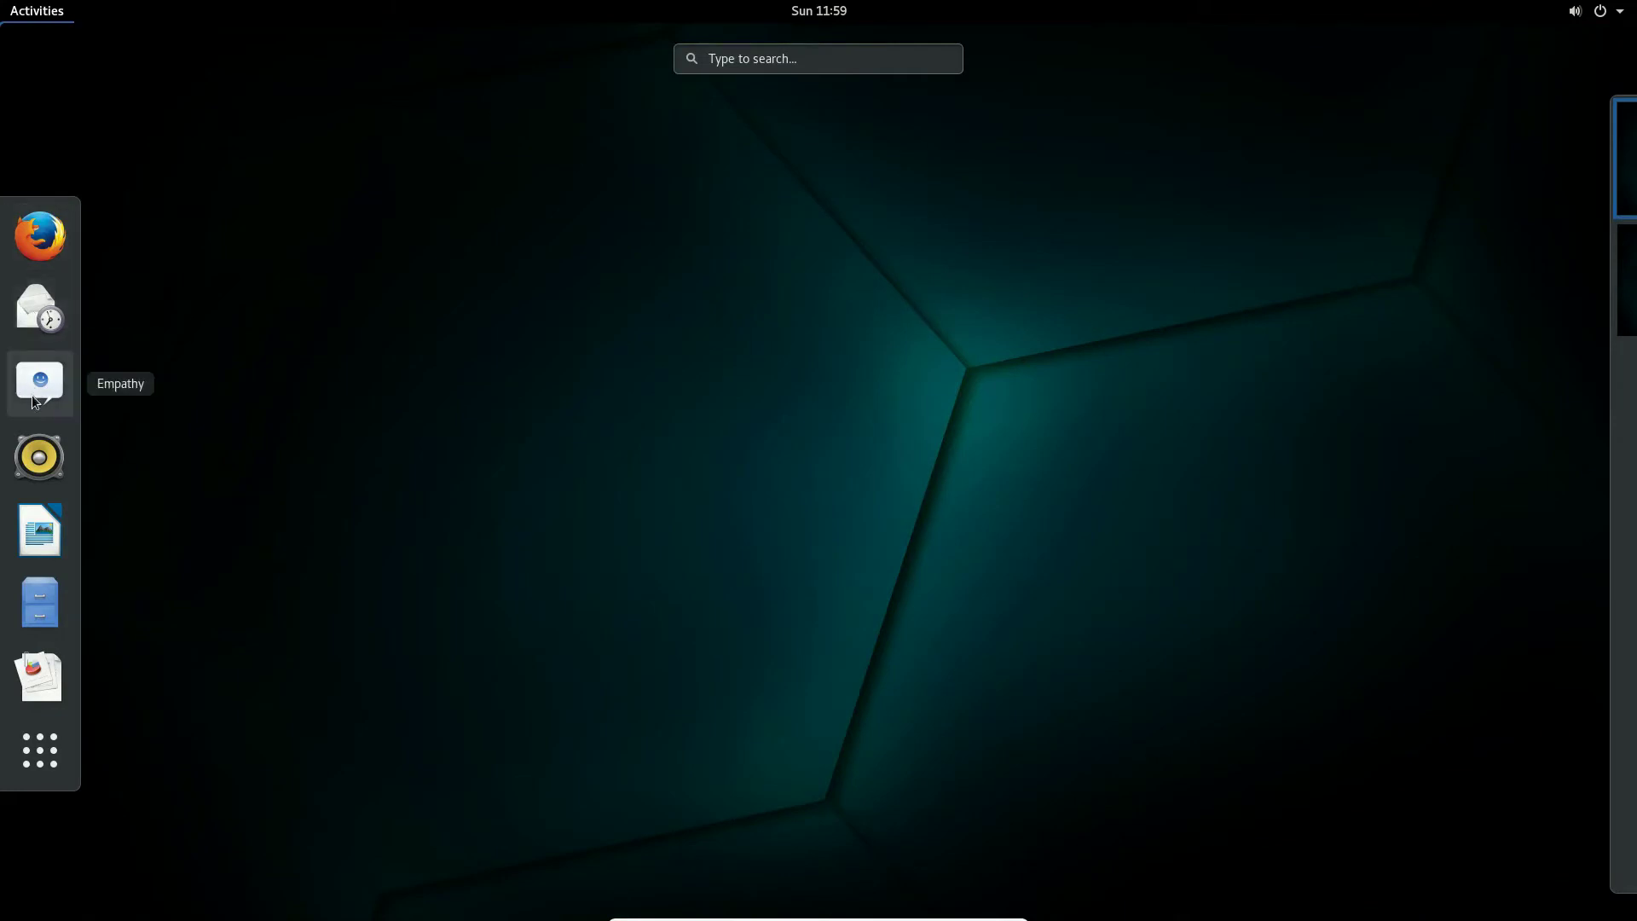
{"action": "left_click", "coordinate": [53, 461]}
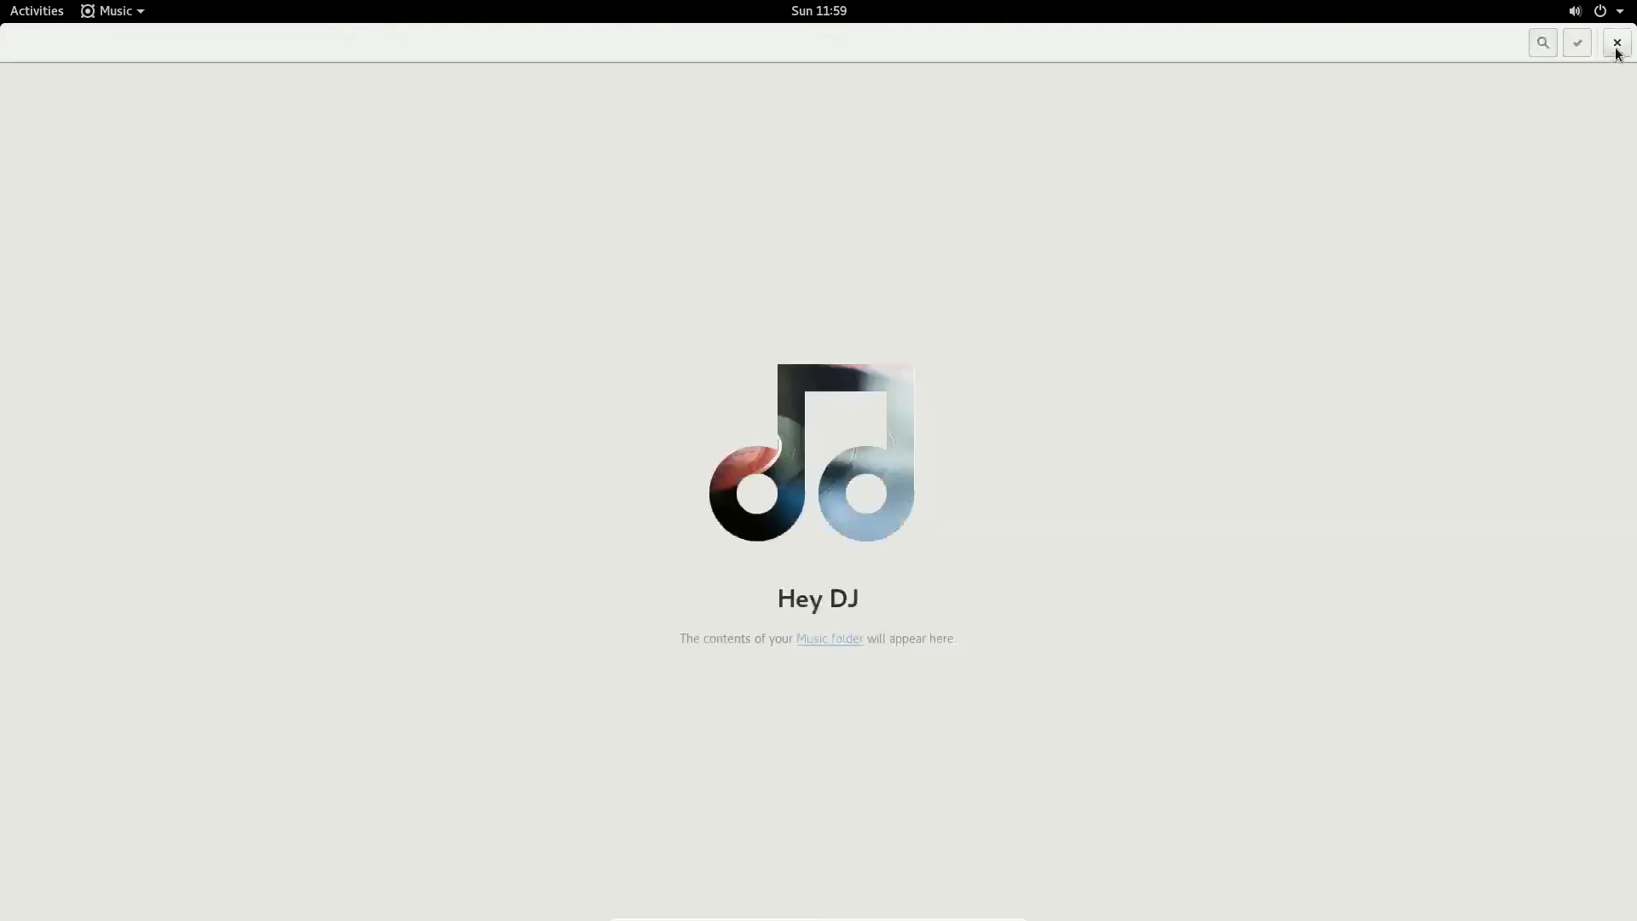
{"action": "left_click", "coordinate": [1616, 45]}
- Launch LibreOffice Writer from the Activities overview, view its blank document, and close it
{"action": "left_click", "coordinate": [23, 17]}
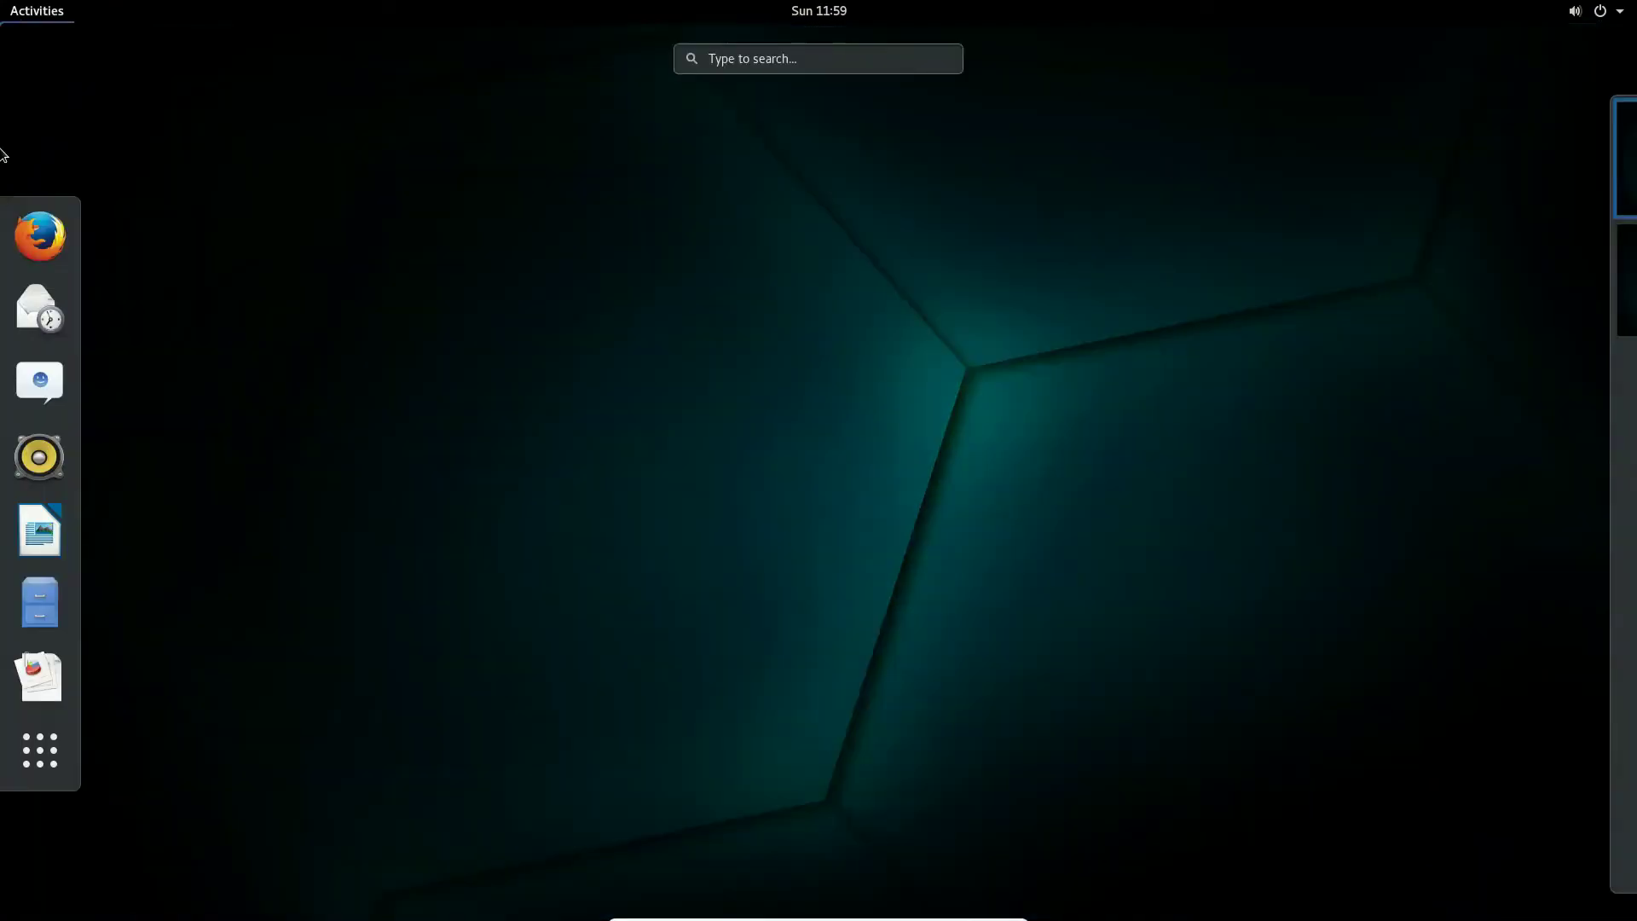
{"action": "left_click", "coordinate": [38, 545]}
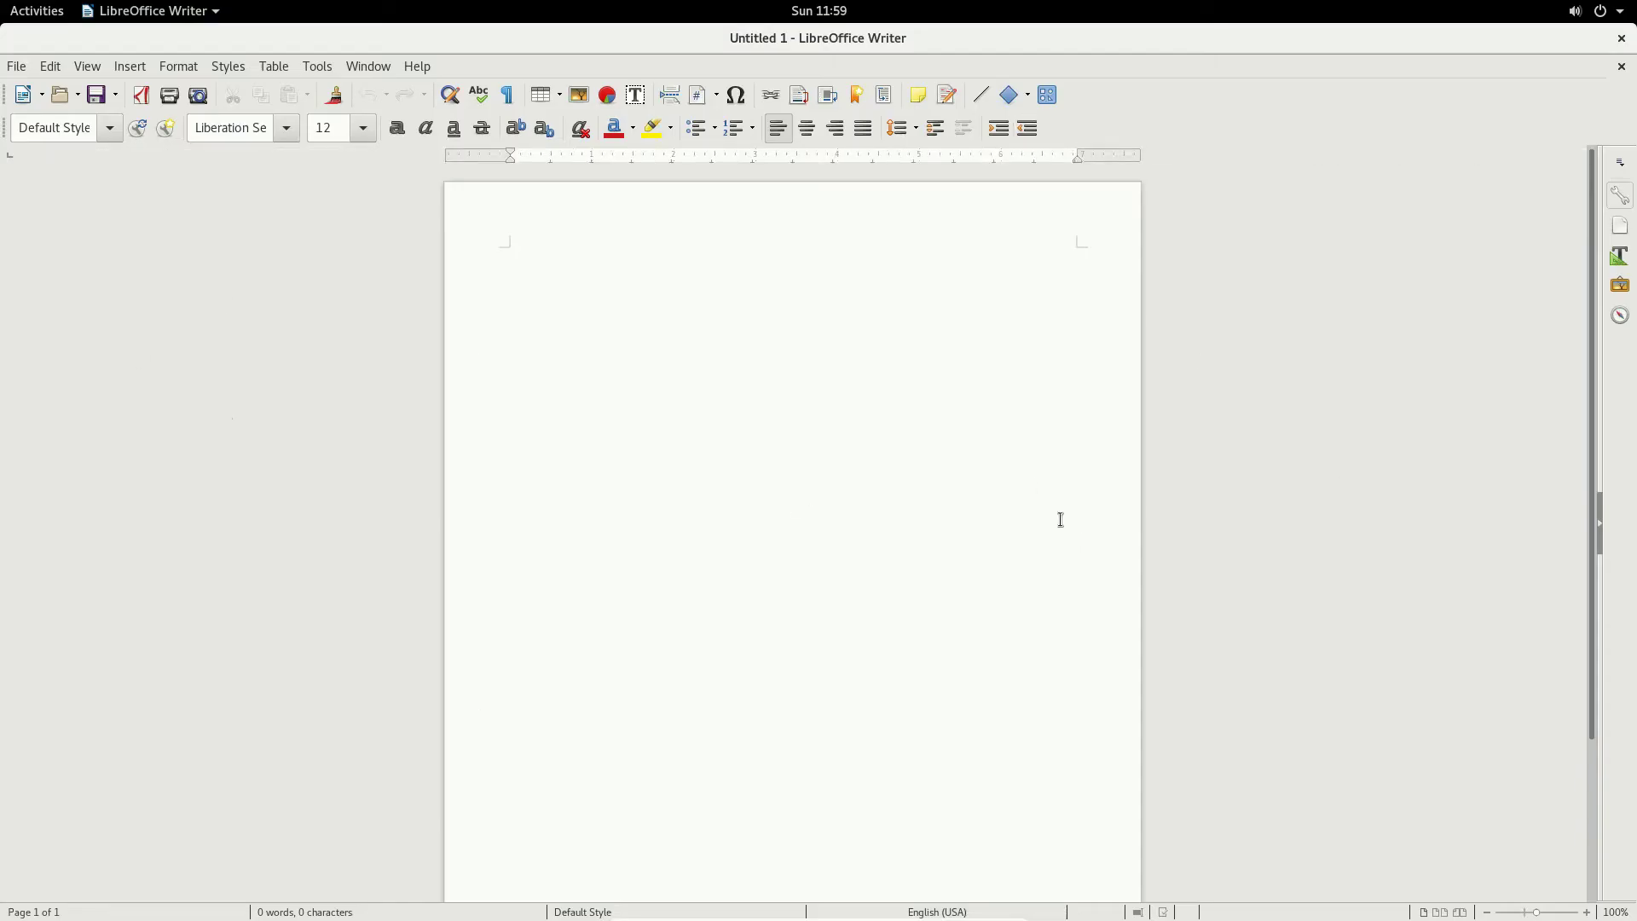
{"action": "left_click", "coordinate": [1622, 38]}
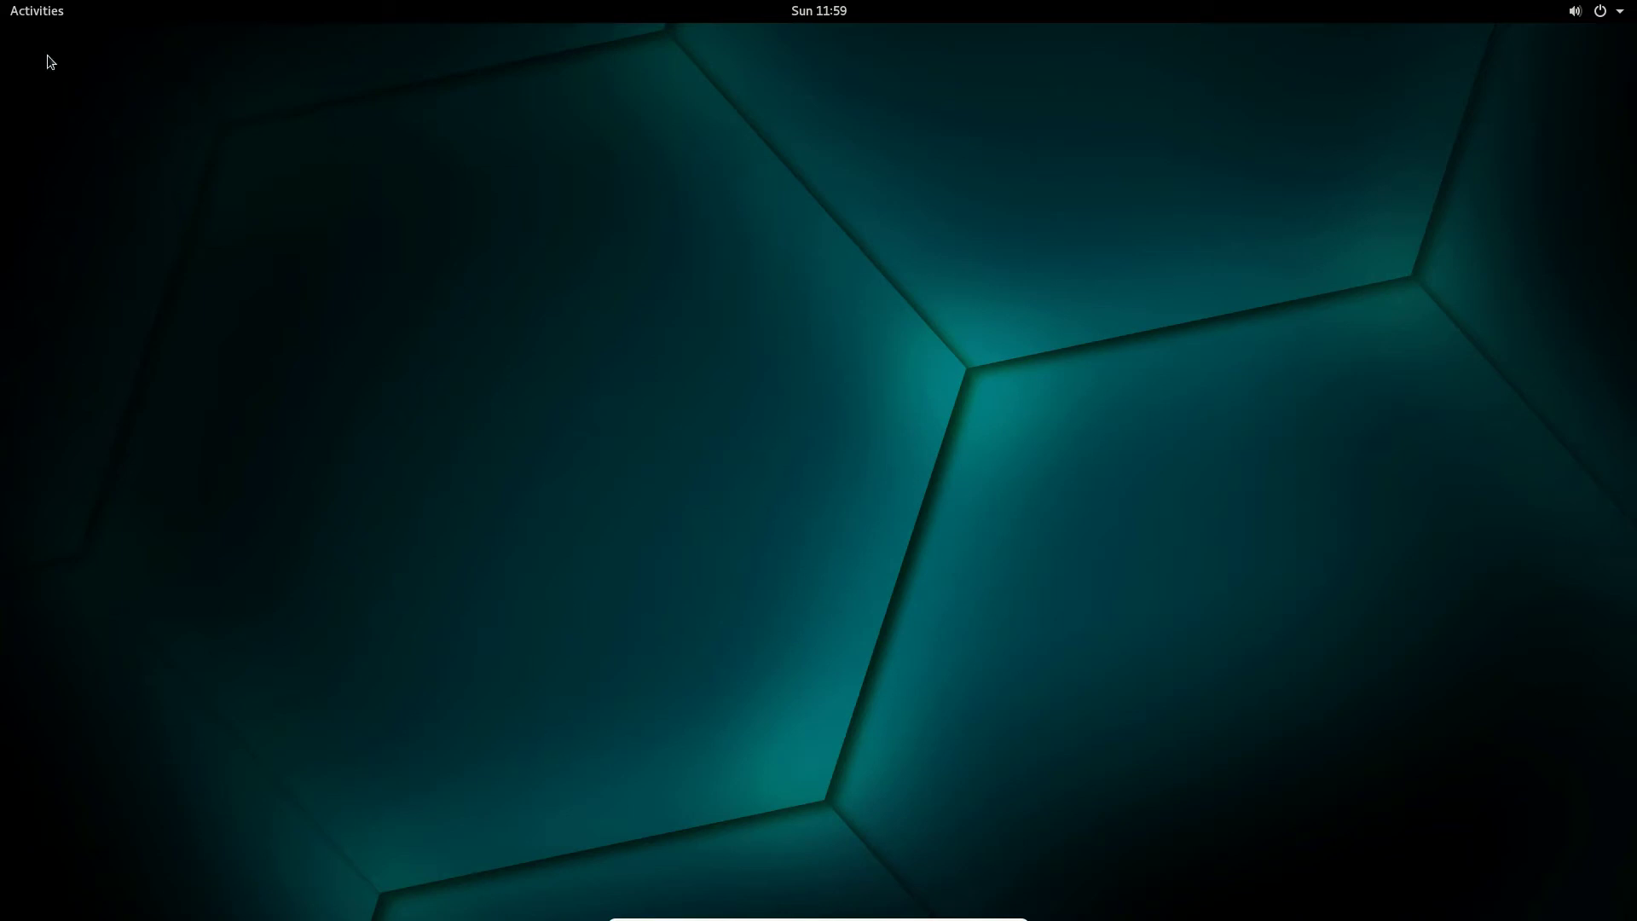
- Launch the Files manager from the Activities overview to view the home folder
{"action": "left_click", "coordinate": [31, 16]}
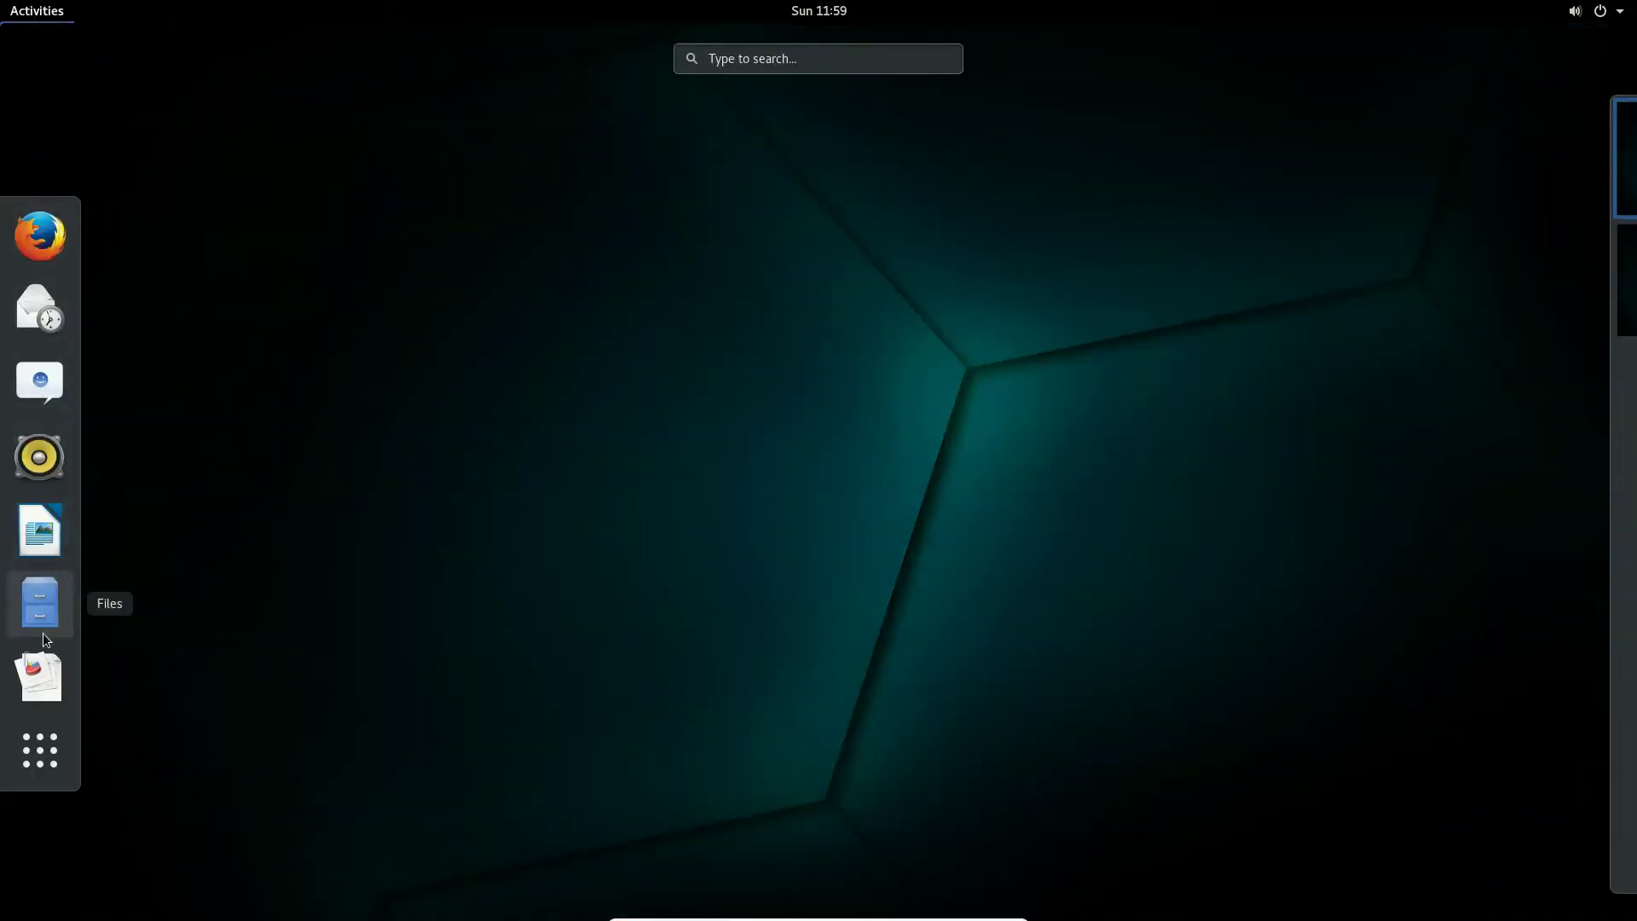
{"action": "left_click", "coordinate": [43, 631]}
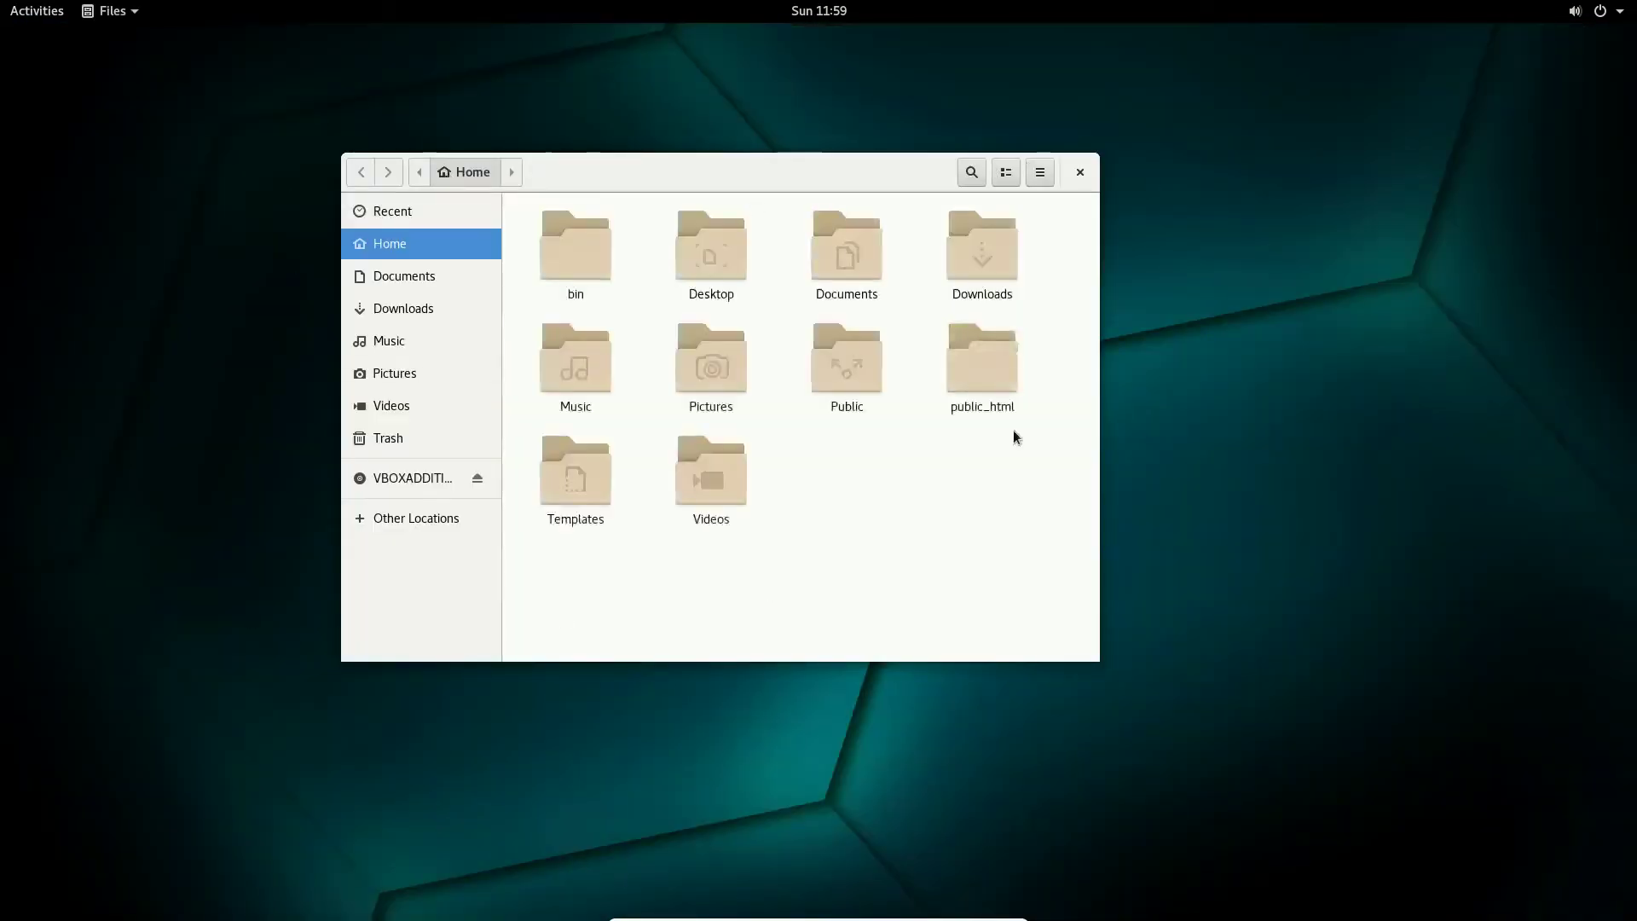
- View the contents of the Desktop folder inside the home folder and close the file manager
{"action": "left_click", "coordinate": [722, 282]}
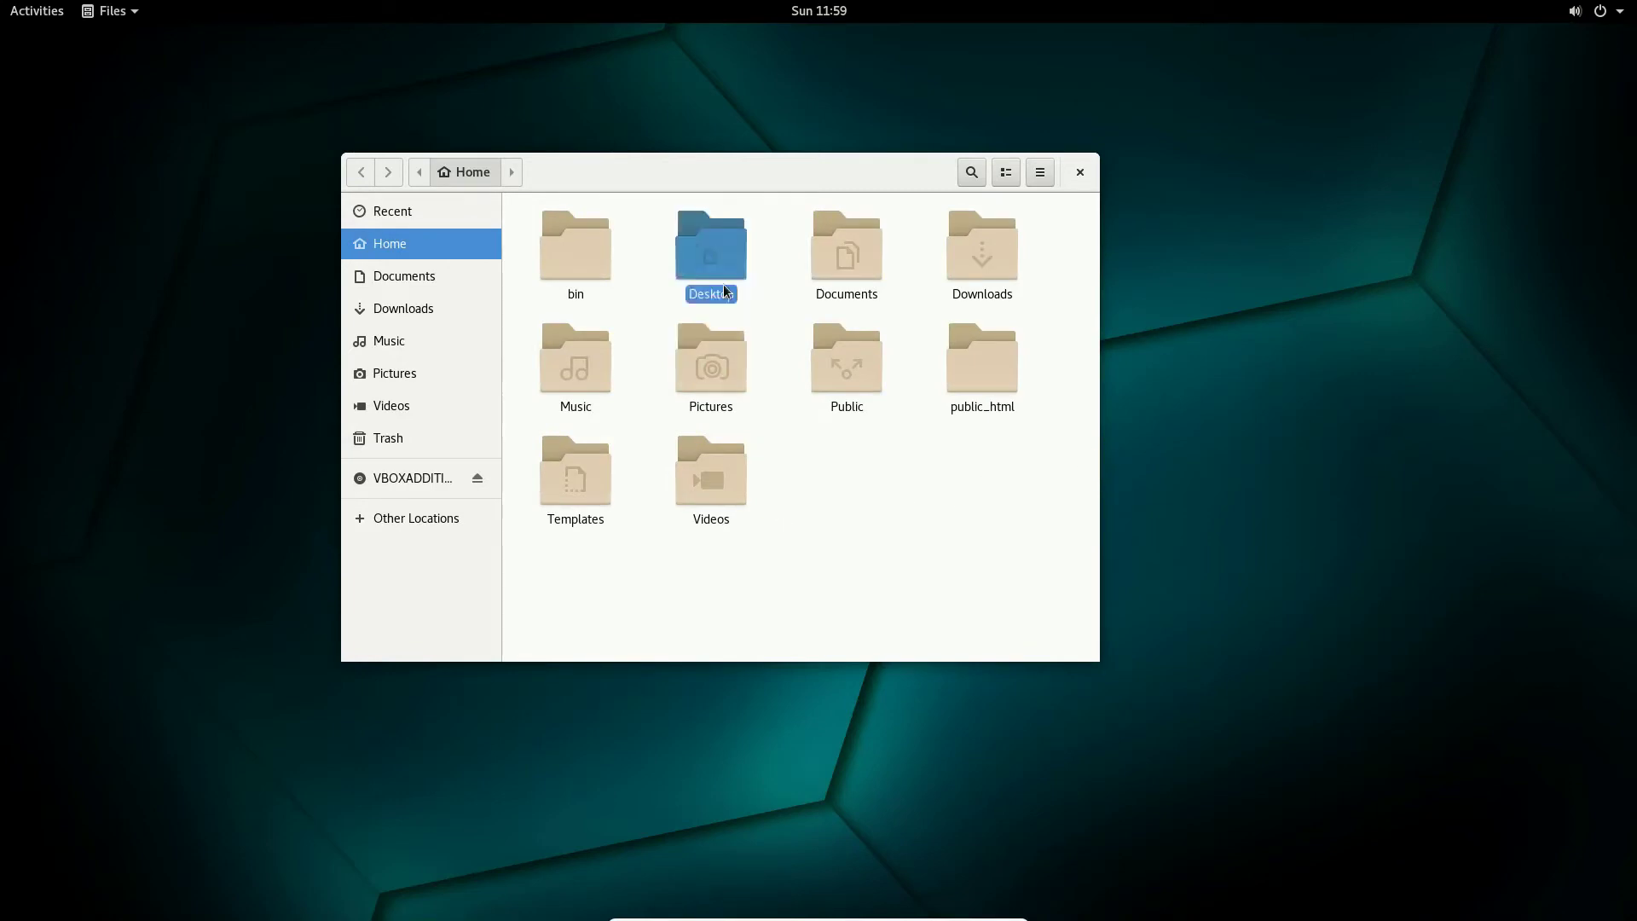
{"action": "double_click", "coordinate": [723, 269]}
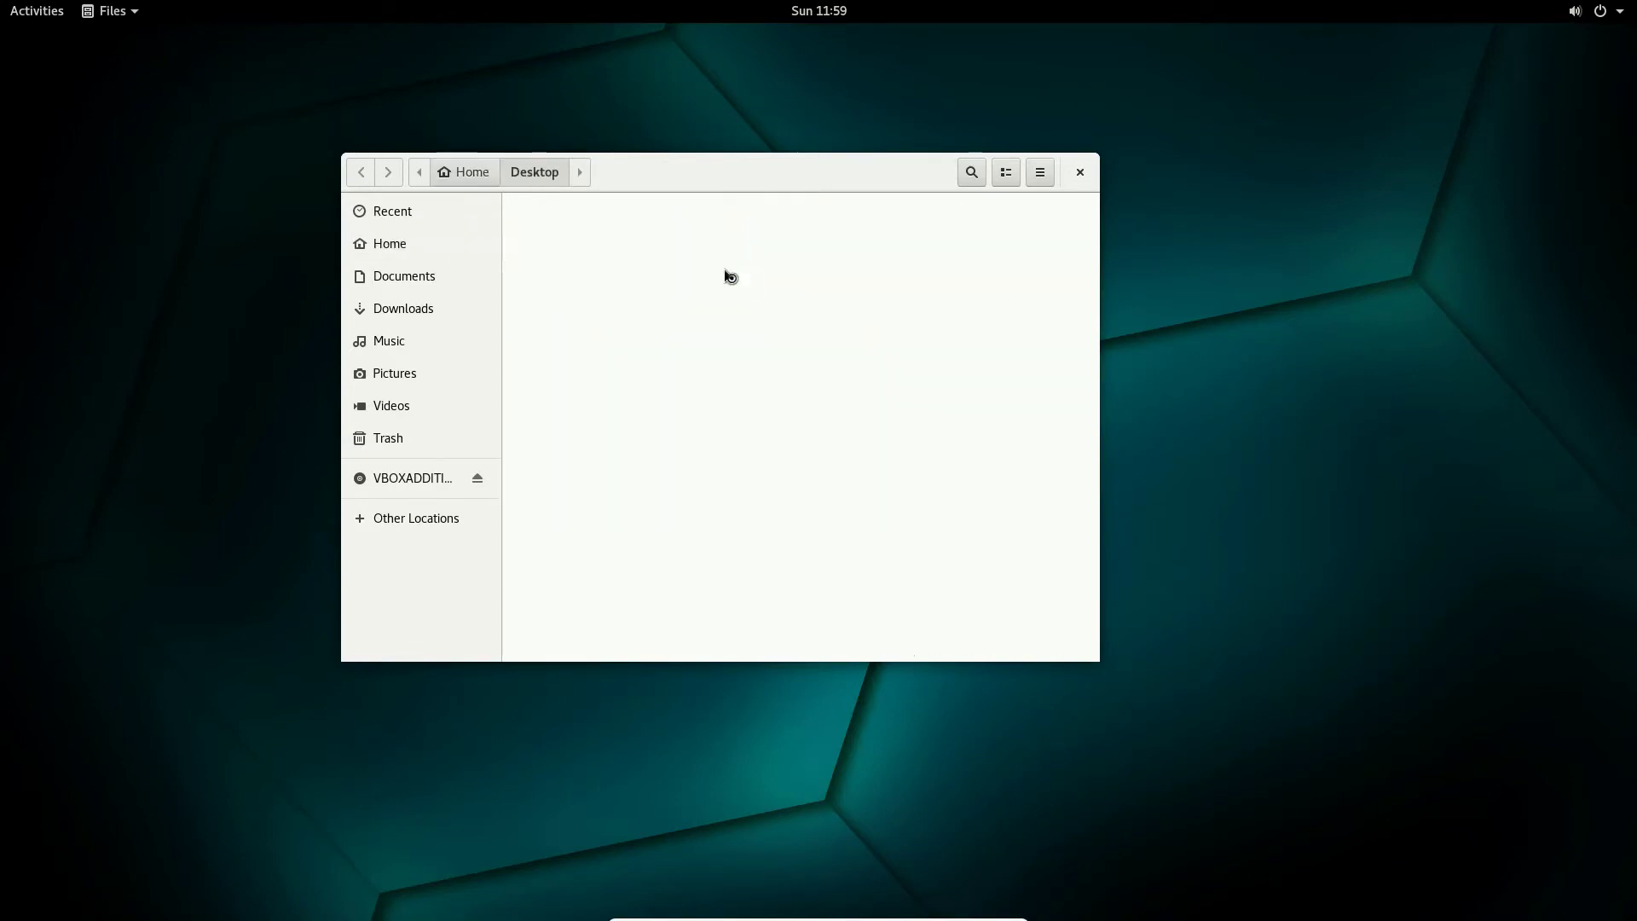
{"action": "left_click", "coordinate": [1081, 172]}
- Relaunch Files from the Activities overview to view the home folder again, and close its window
{"action": "left_click", "coordinate": [30, 18]}
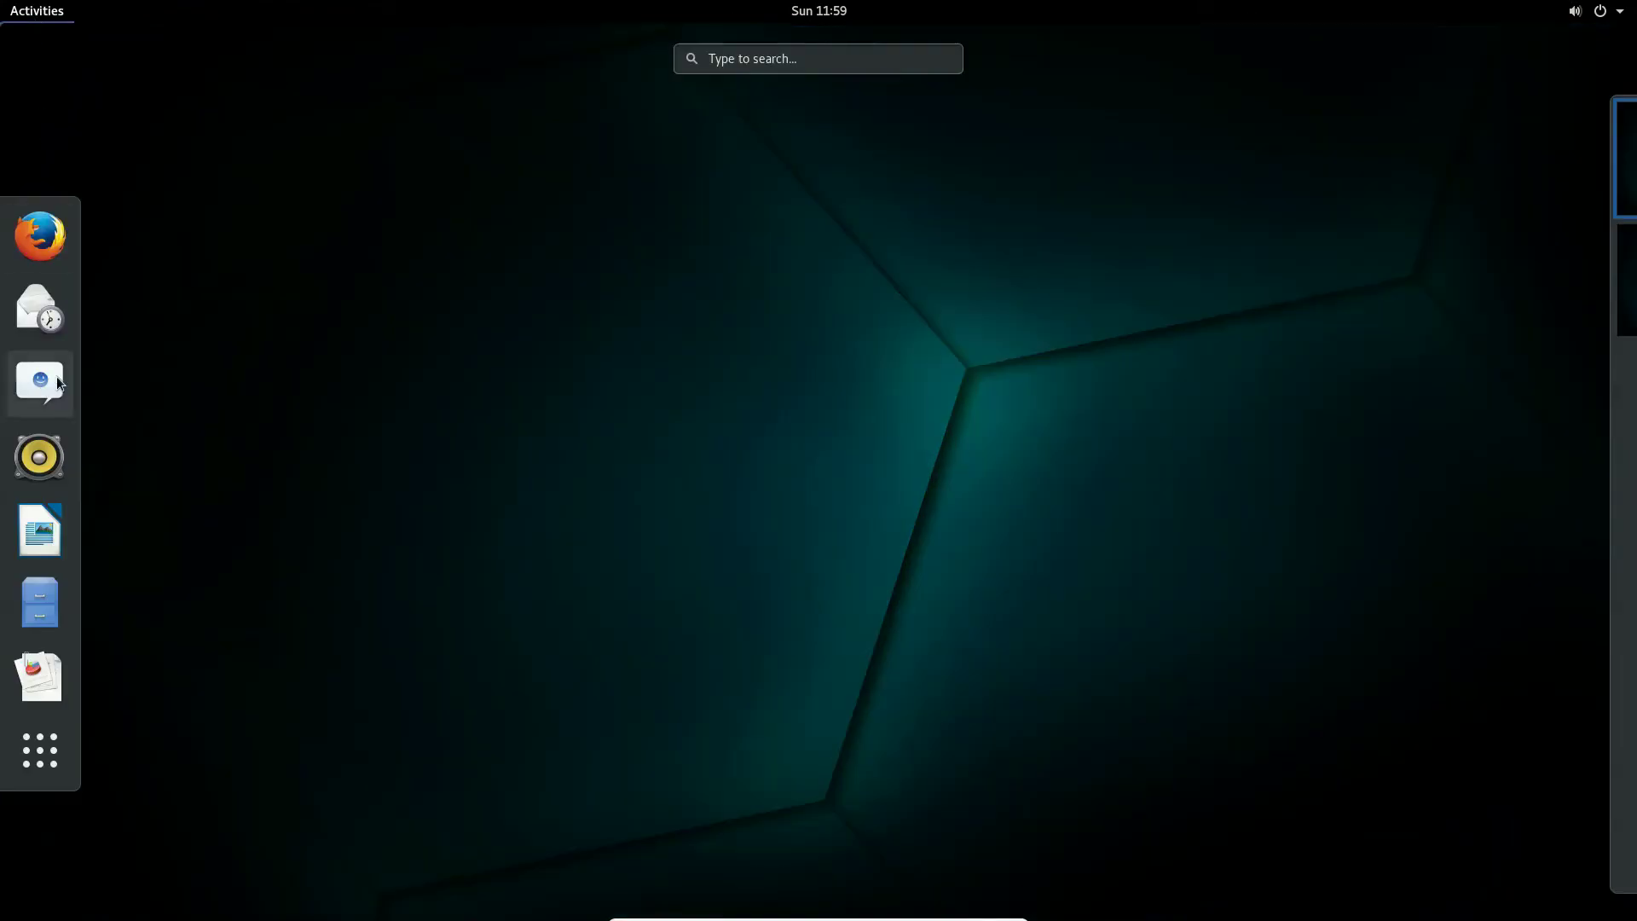
{"action": "left_click", "coordinate": [35, 588]}
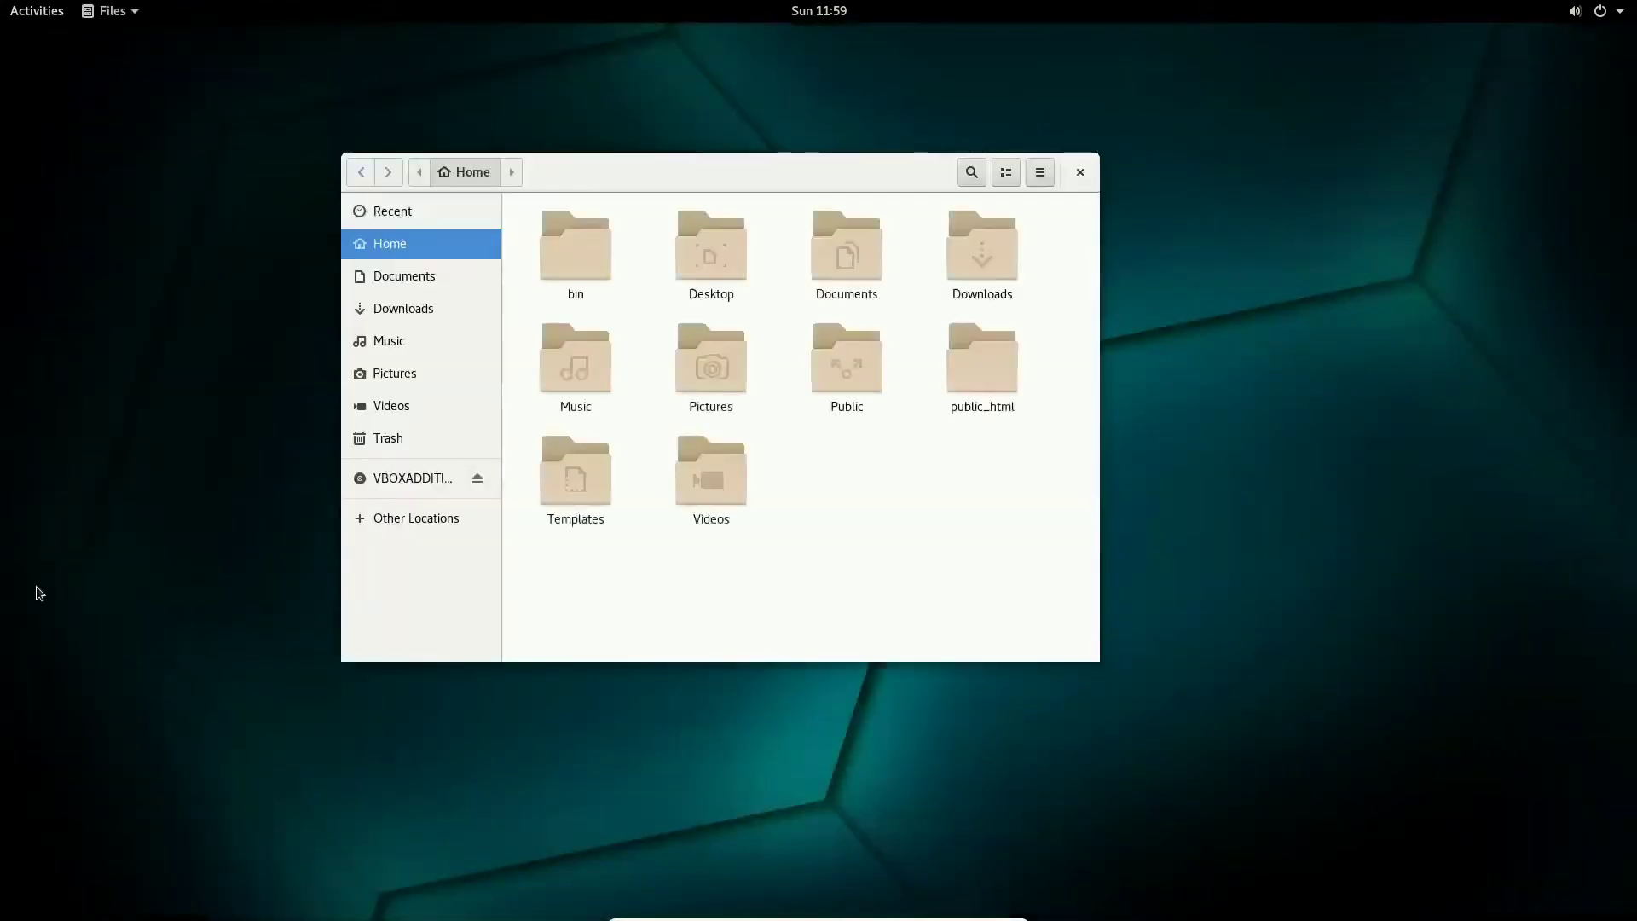
{"action": "left_click", "coordinate": [1080, 173]}
- Launch Documents from the Activities overview, view its Collections and Documents pages, and close it
{"action": "left_click", "coordinate": [38, 12]}
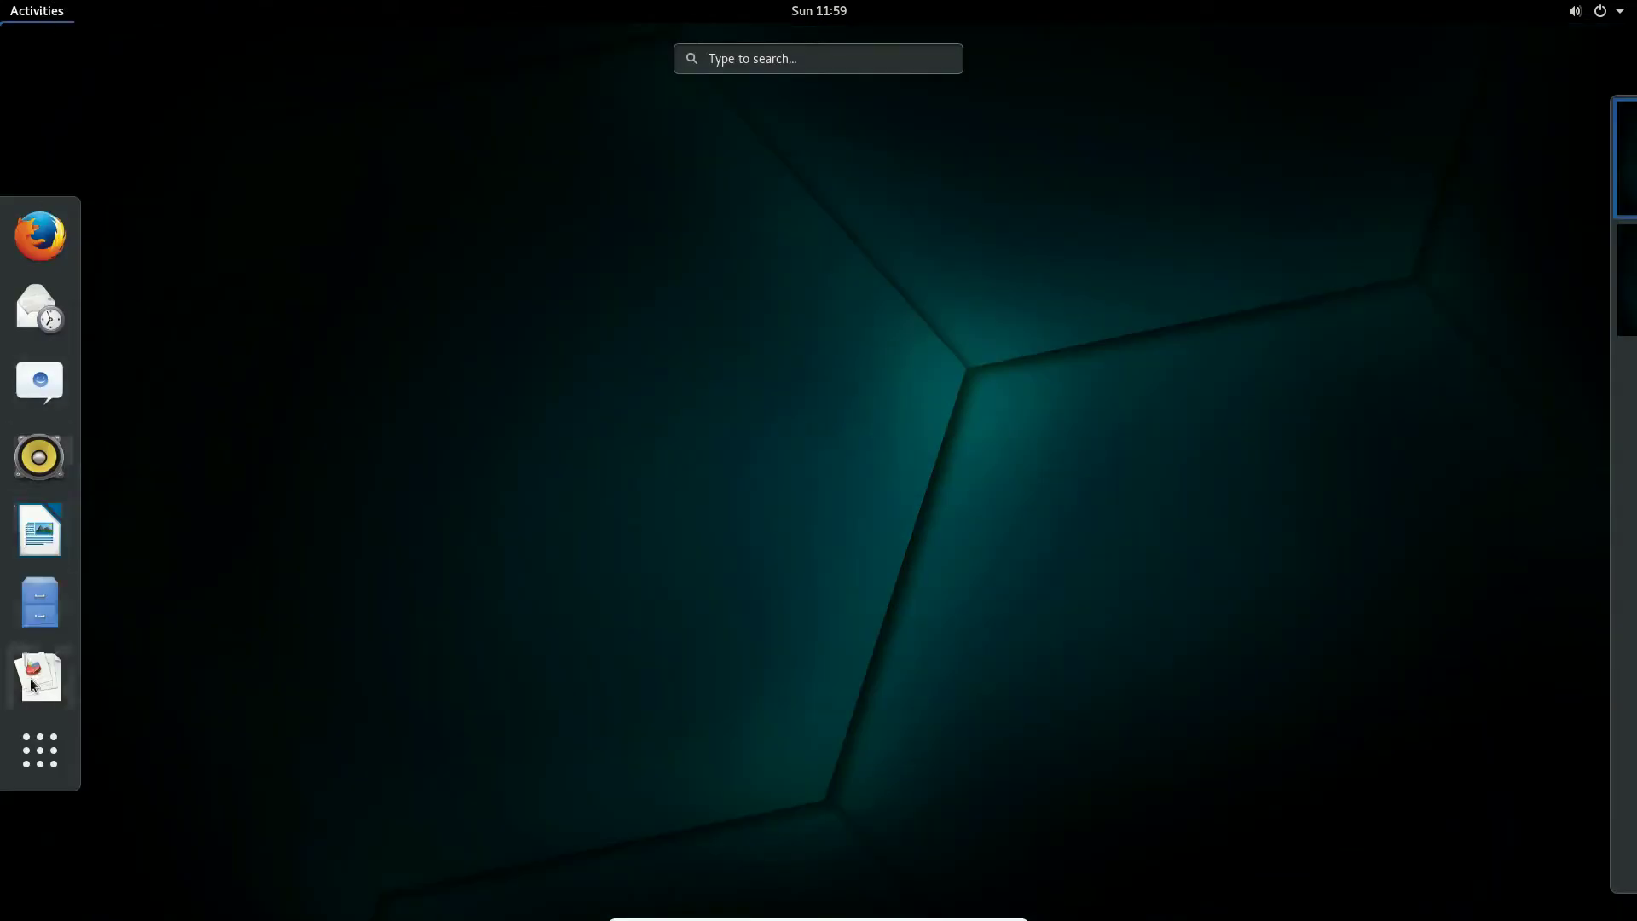
{"action": "left_click", "coordinate": [40, 678]}
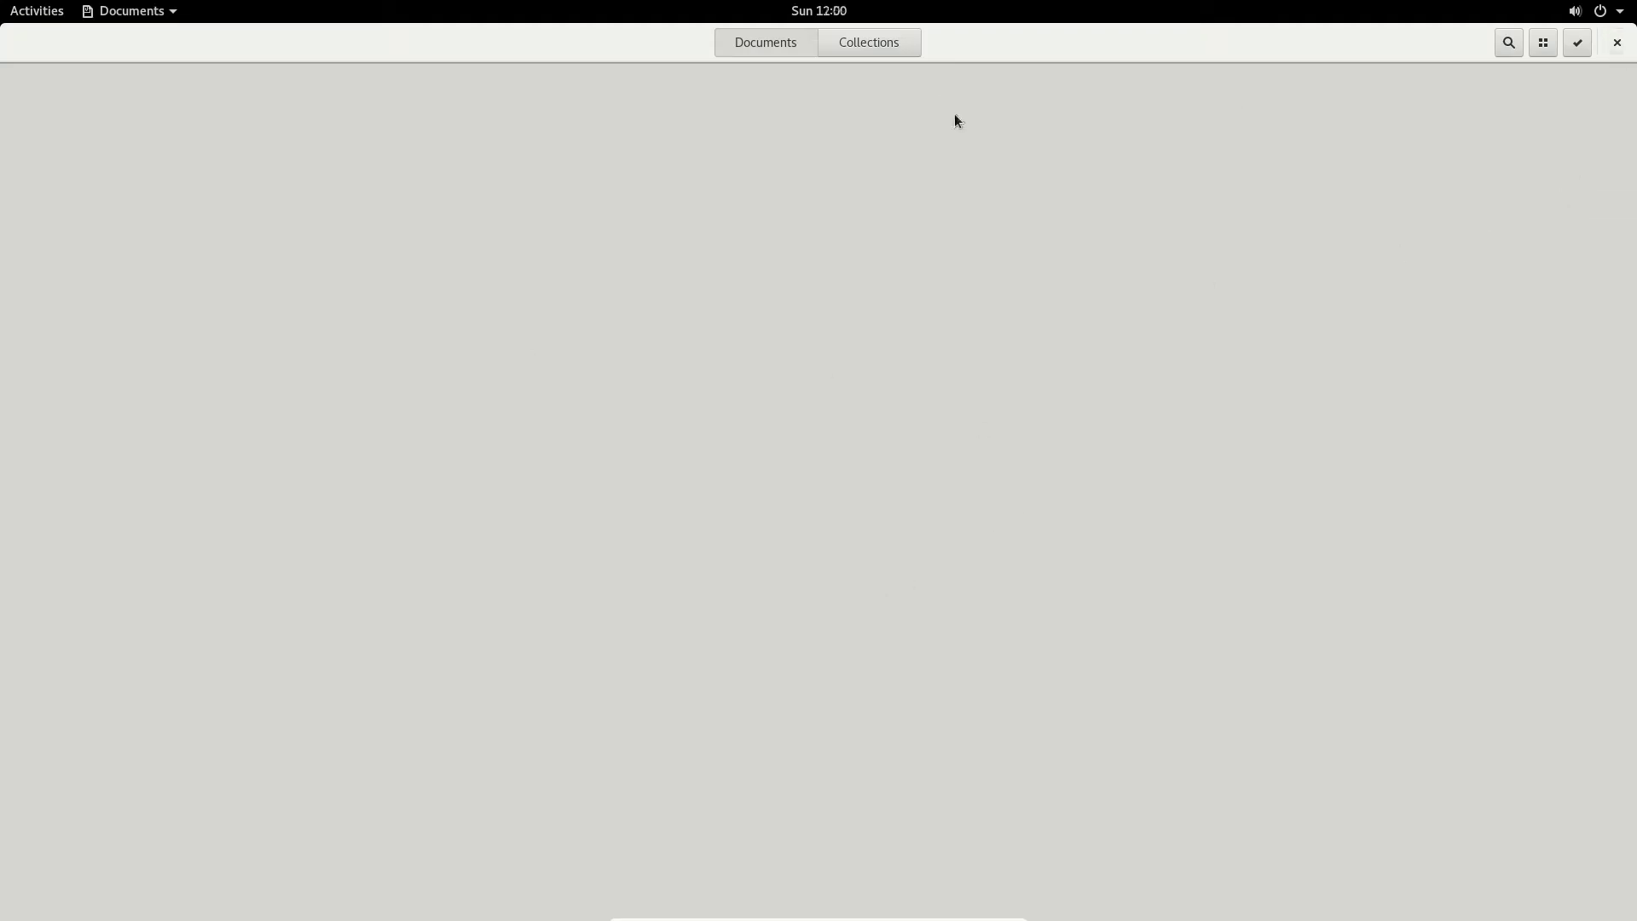
{"action": "left_click", "coordinate": [883, 44]}
{"action": "left_click", "coordinate": [750, 42]}
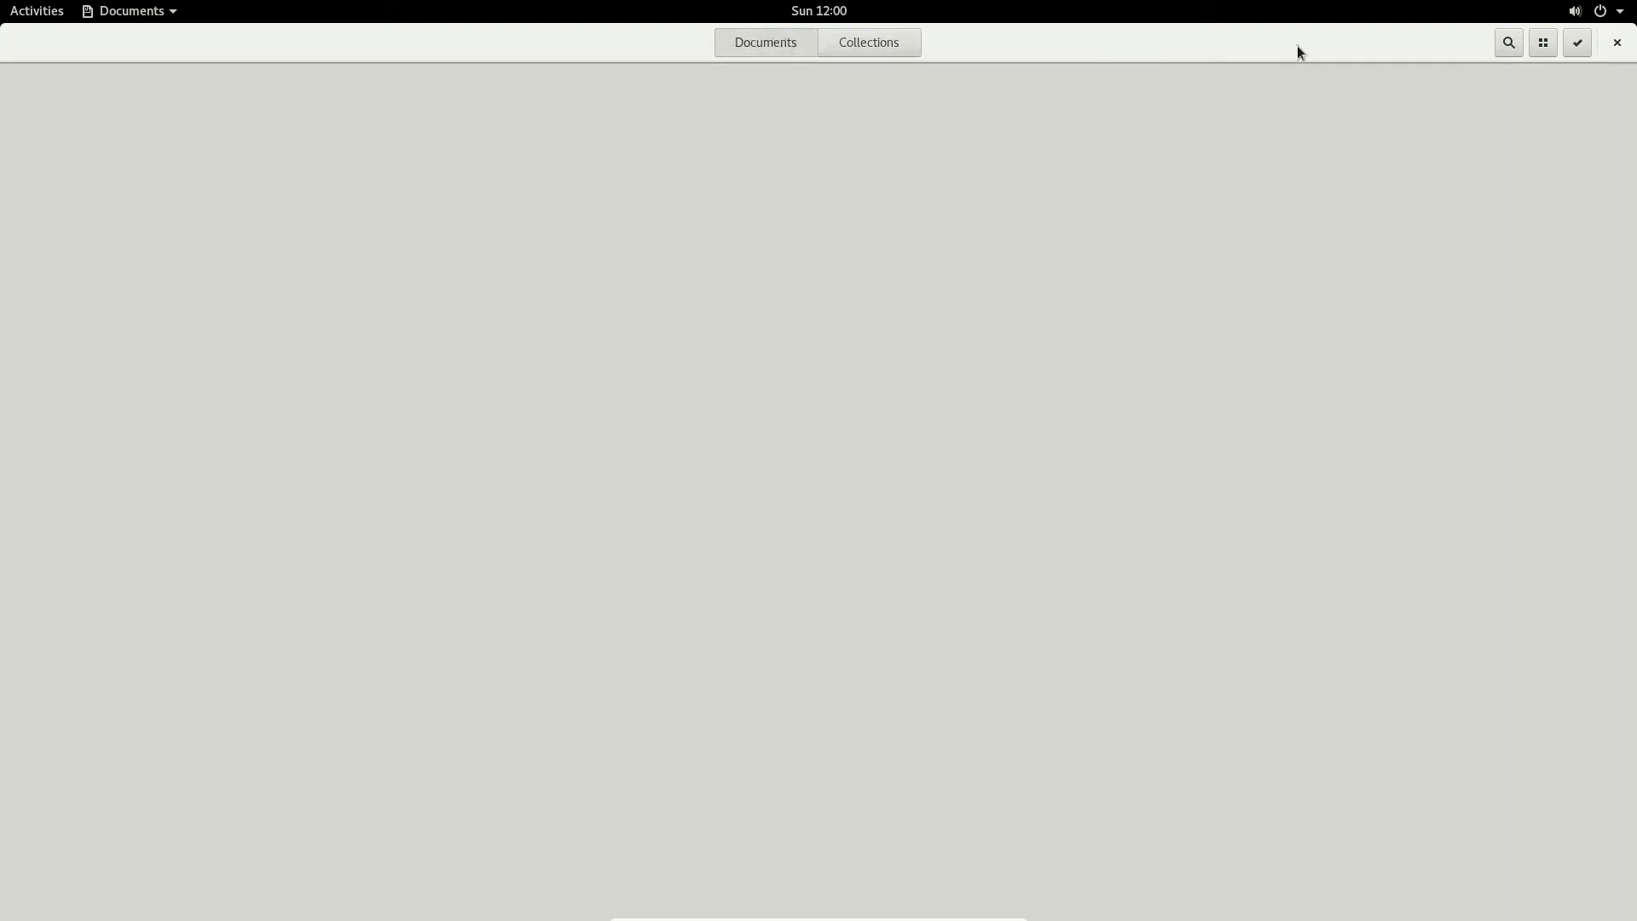
{"action": "left_click", "coordinate": [1616, 43]}
- Show the applications grid and examine the frequent applications and both pages of all installed applications
{"action": "left_click", "coordinate": [34, 11]}
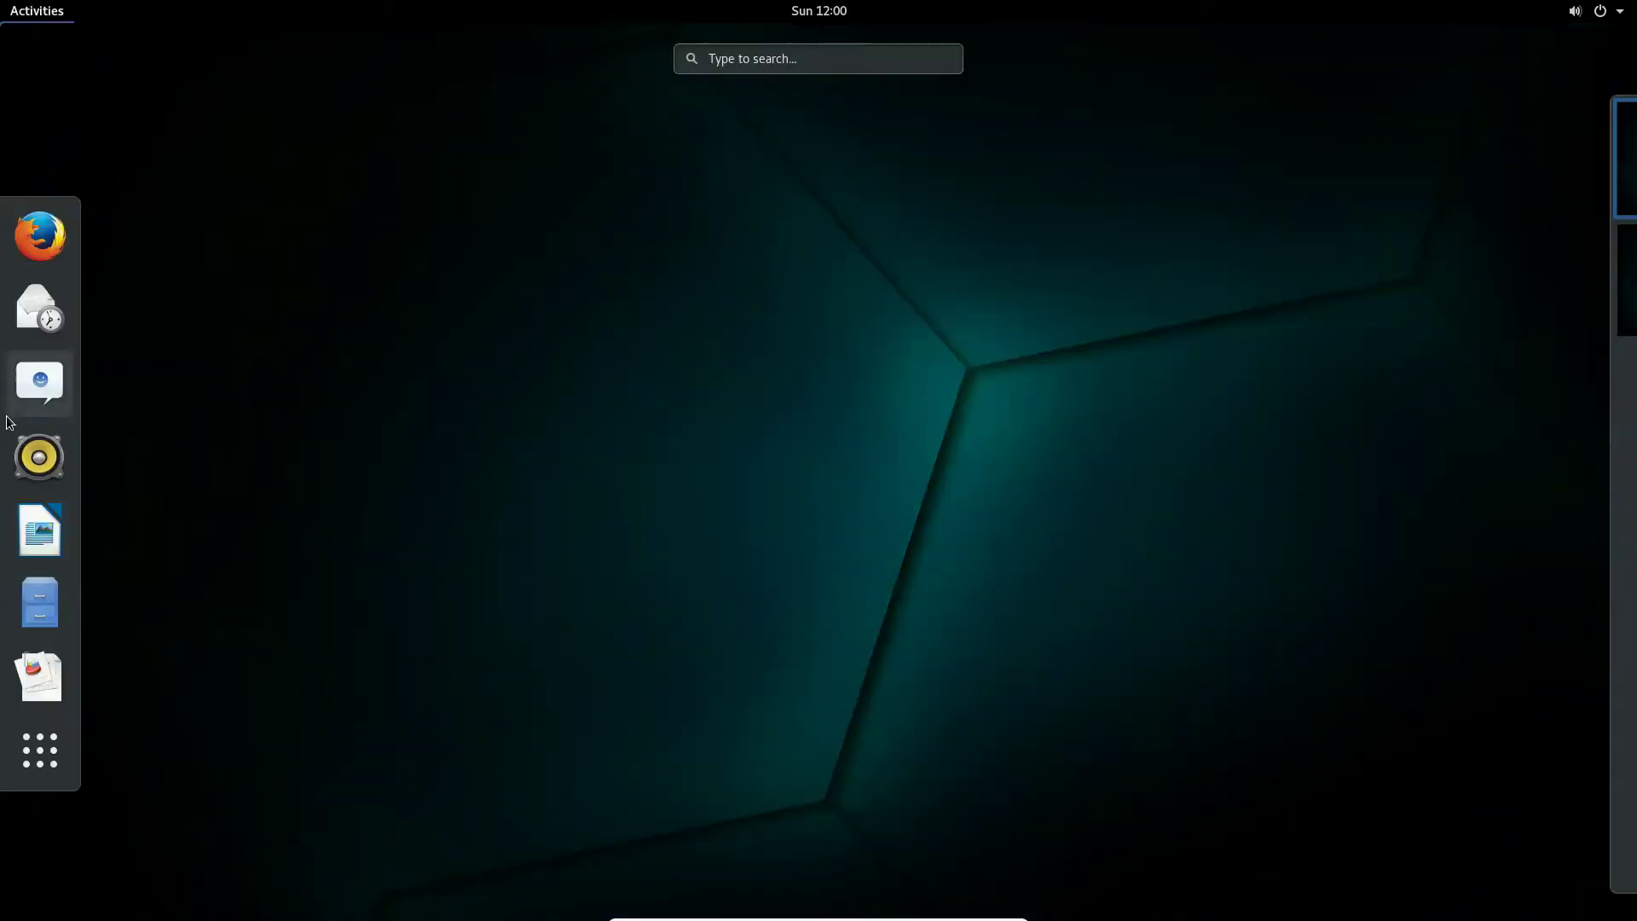
{"action": "left_click", "coordinate": [43, 767]}
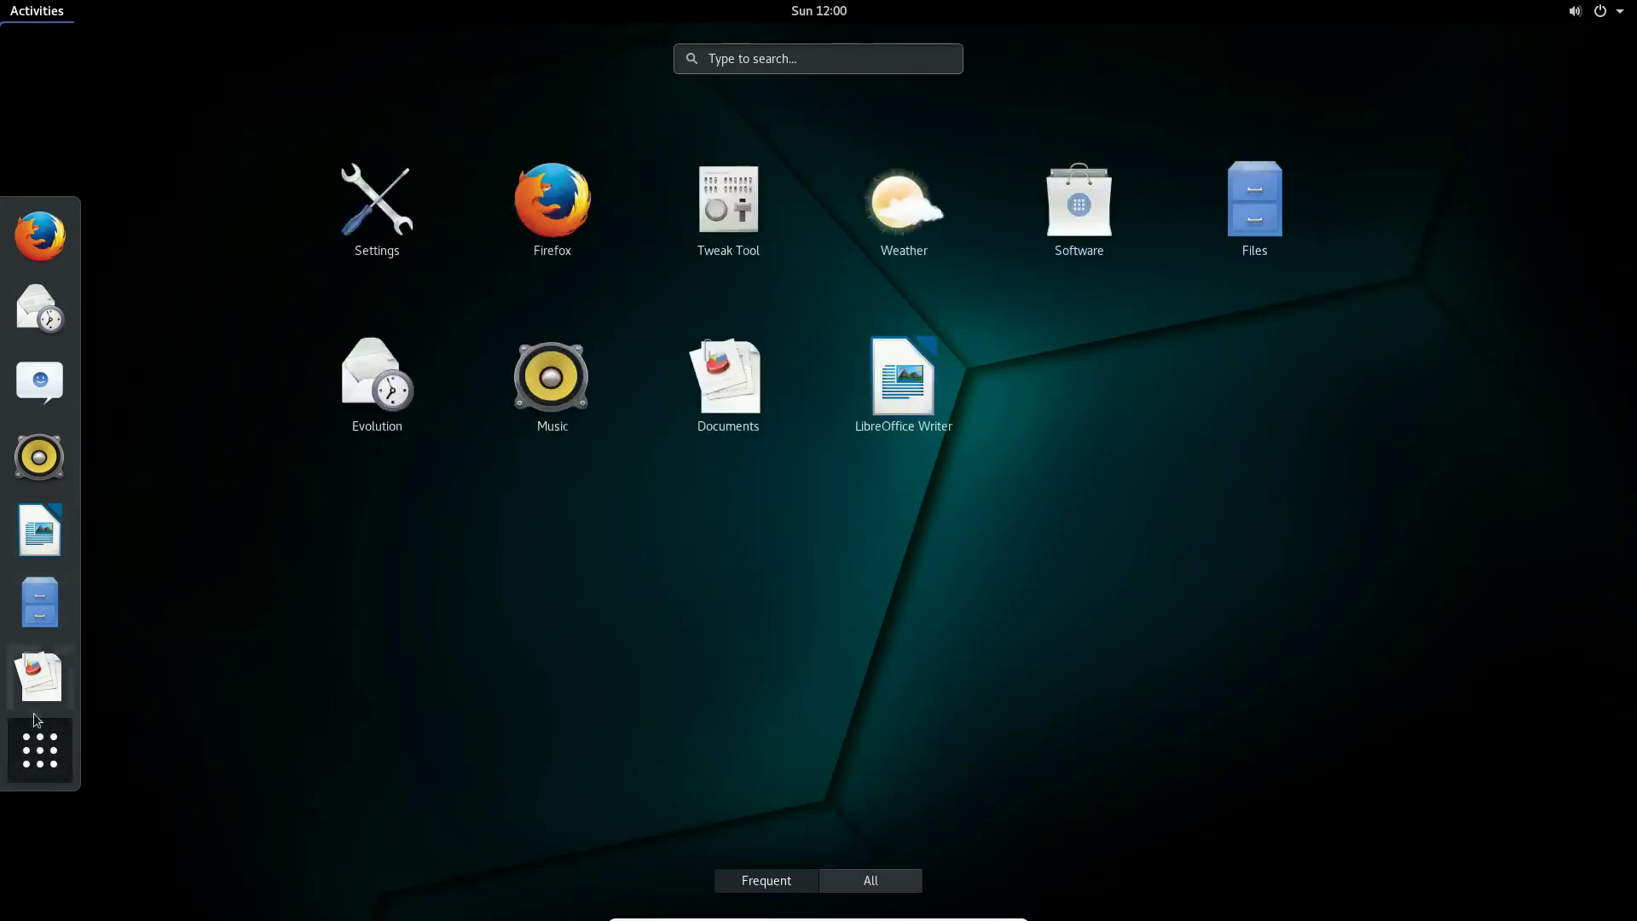
{"action": "left_click", "coordinate": [41, 750]}
{"action": "left_click", "coordinate": [40, 751]}
{"action": "left_click", "coordinate": [867, 885]}
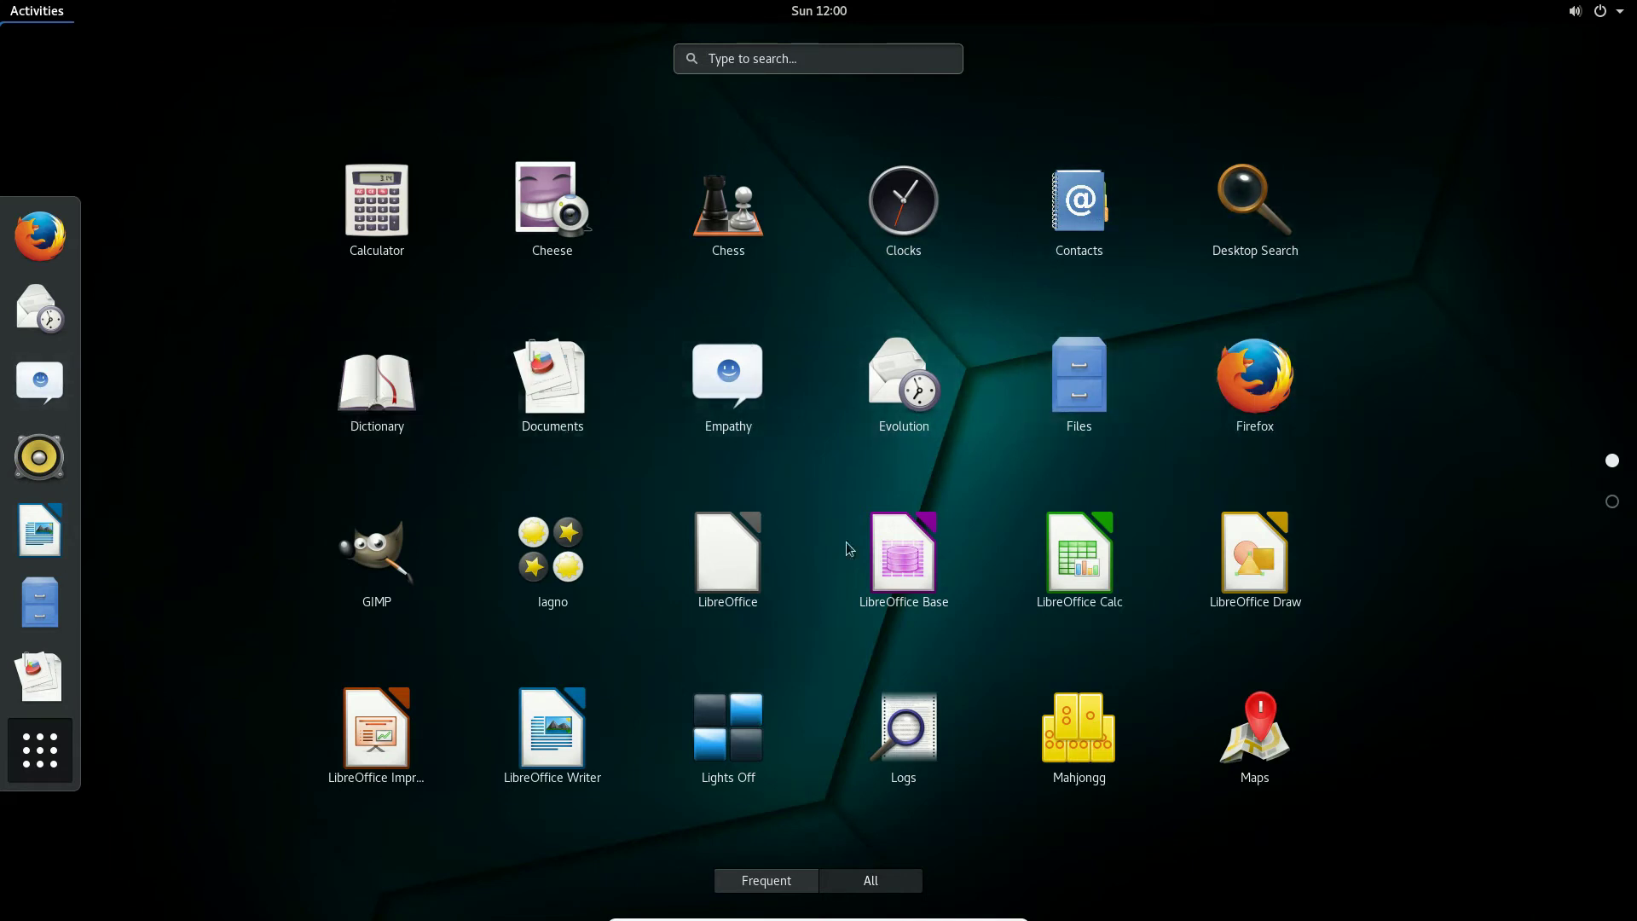
{"action": "scroll", "coordinate": [1144, 481], "scroll_direction": "down", "scroll_amount": 1}
{"action": "scroll", "coordinate": [1142, 488], "scroll_direction": "up", "scroll_amount": 1}
{"action": "scroll", "coordinate": [1128, 679], "scroll_direction": "down", "scroll_amount": 1}
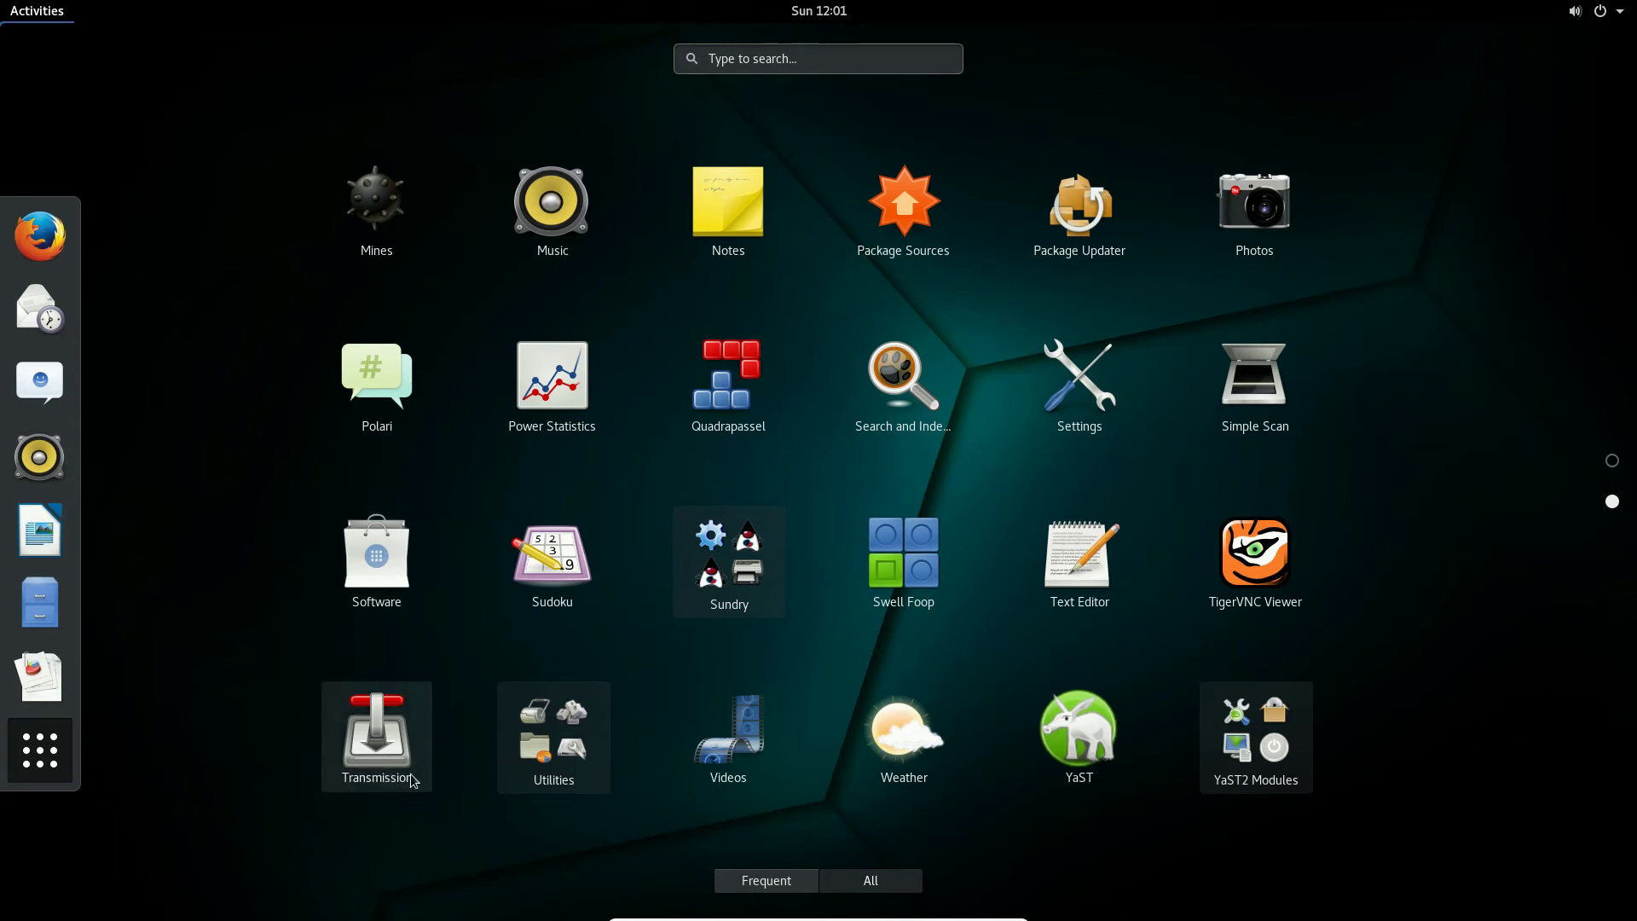
- Examine the applications inside the Utilities folder of the applications grid and close the folder
{"action": "left_click", "coordinate": [565, 759]}
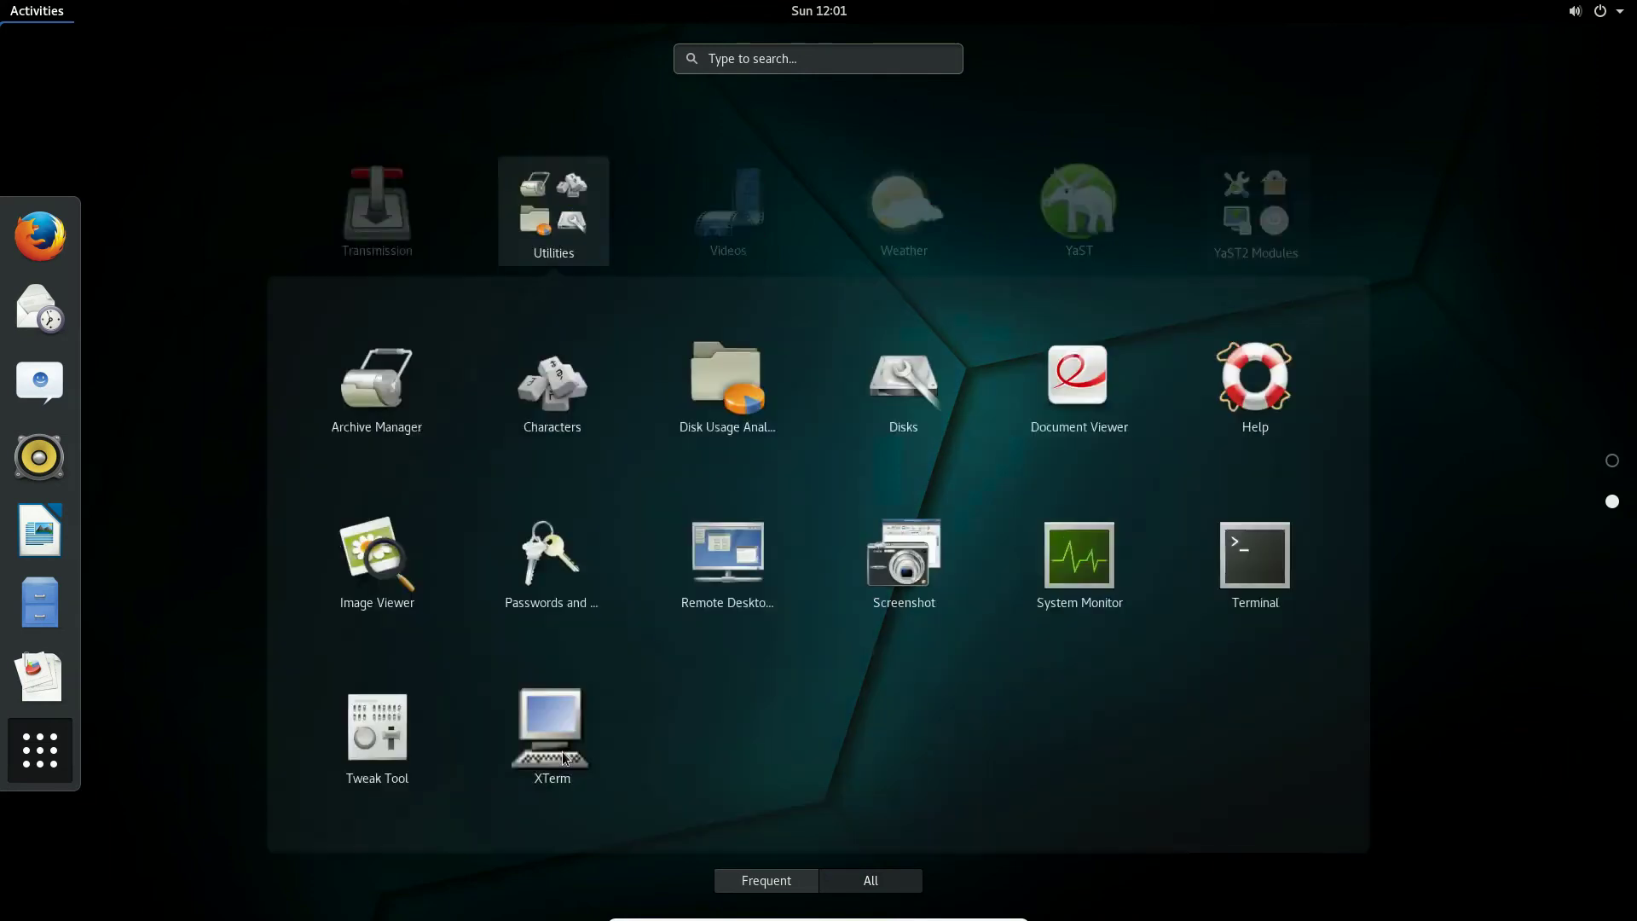
{"action": "left_click", "coordinate": [198, 556]}
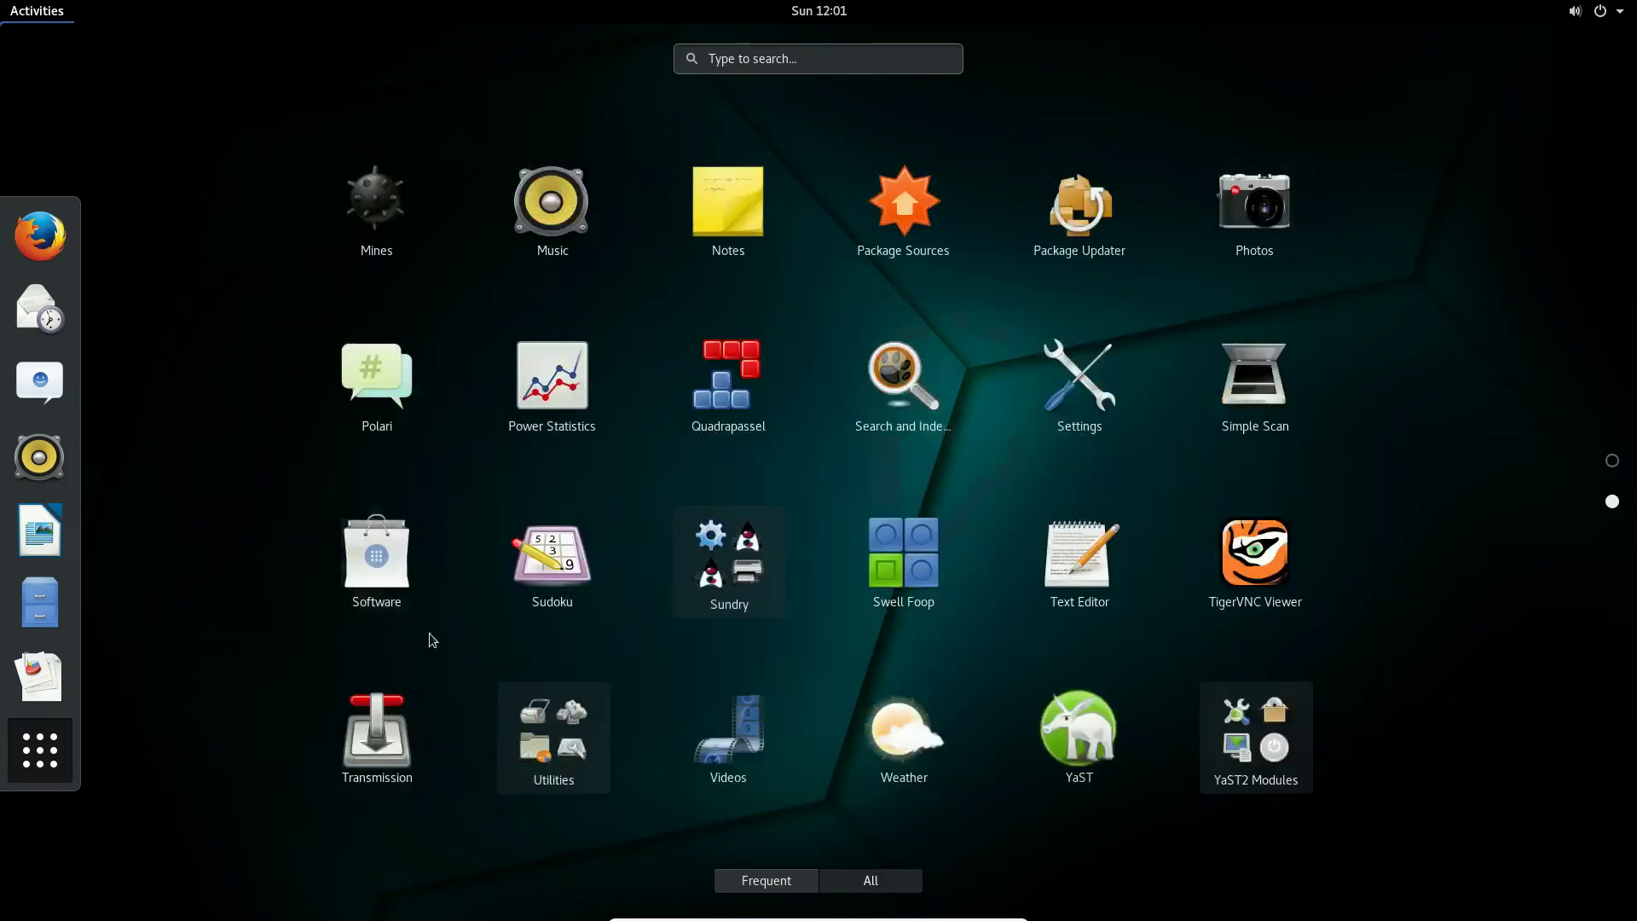
{"action": "left_click", "coordinate": [558, 762]}
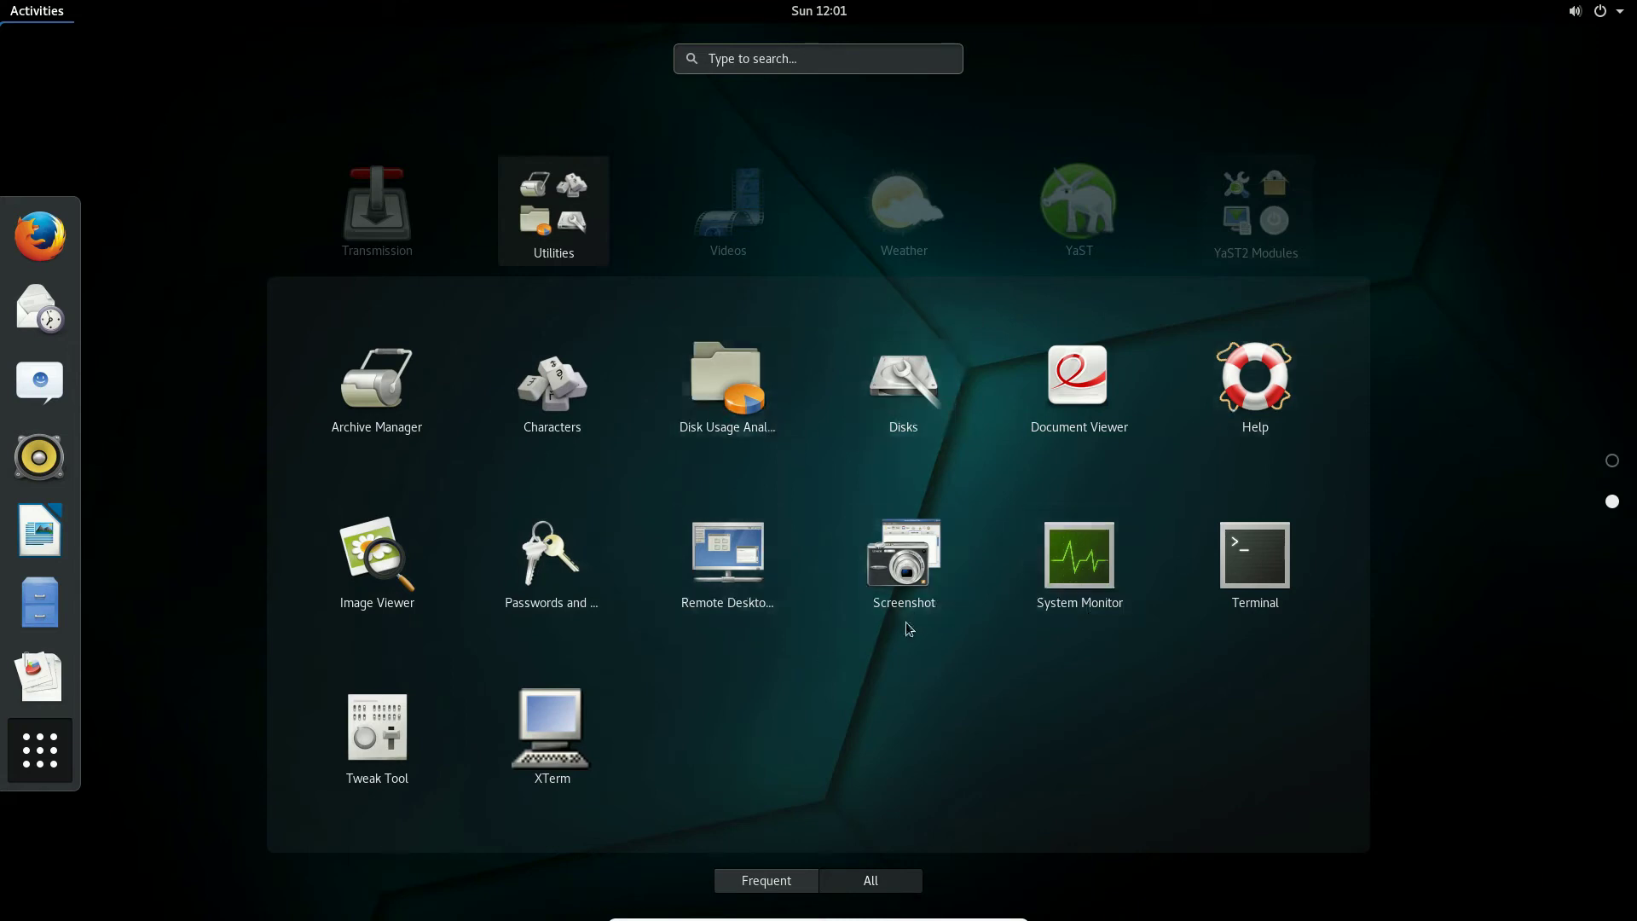
{"action": "left_click", "coordinate": [185, 531]}
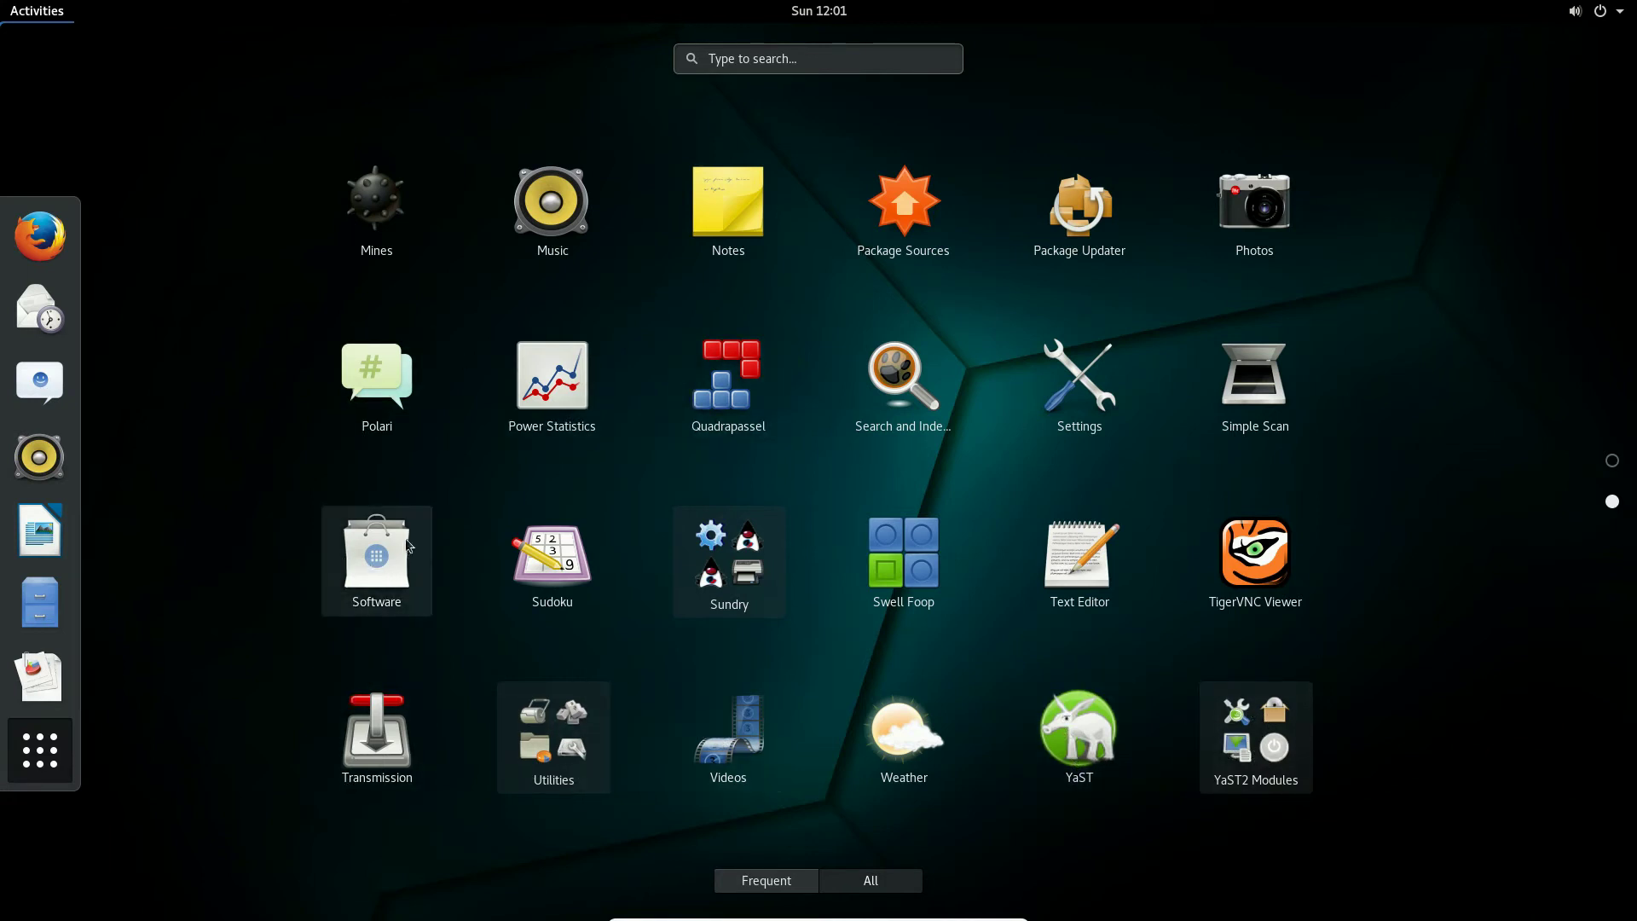
- Launch Software from the applications grid, close it, and launch it again to view its main page
{"action": "left_click", "coordinate": [381, 564]}
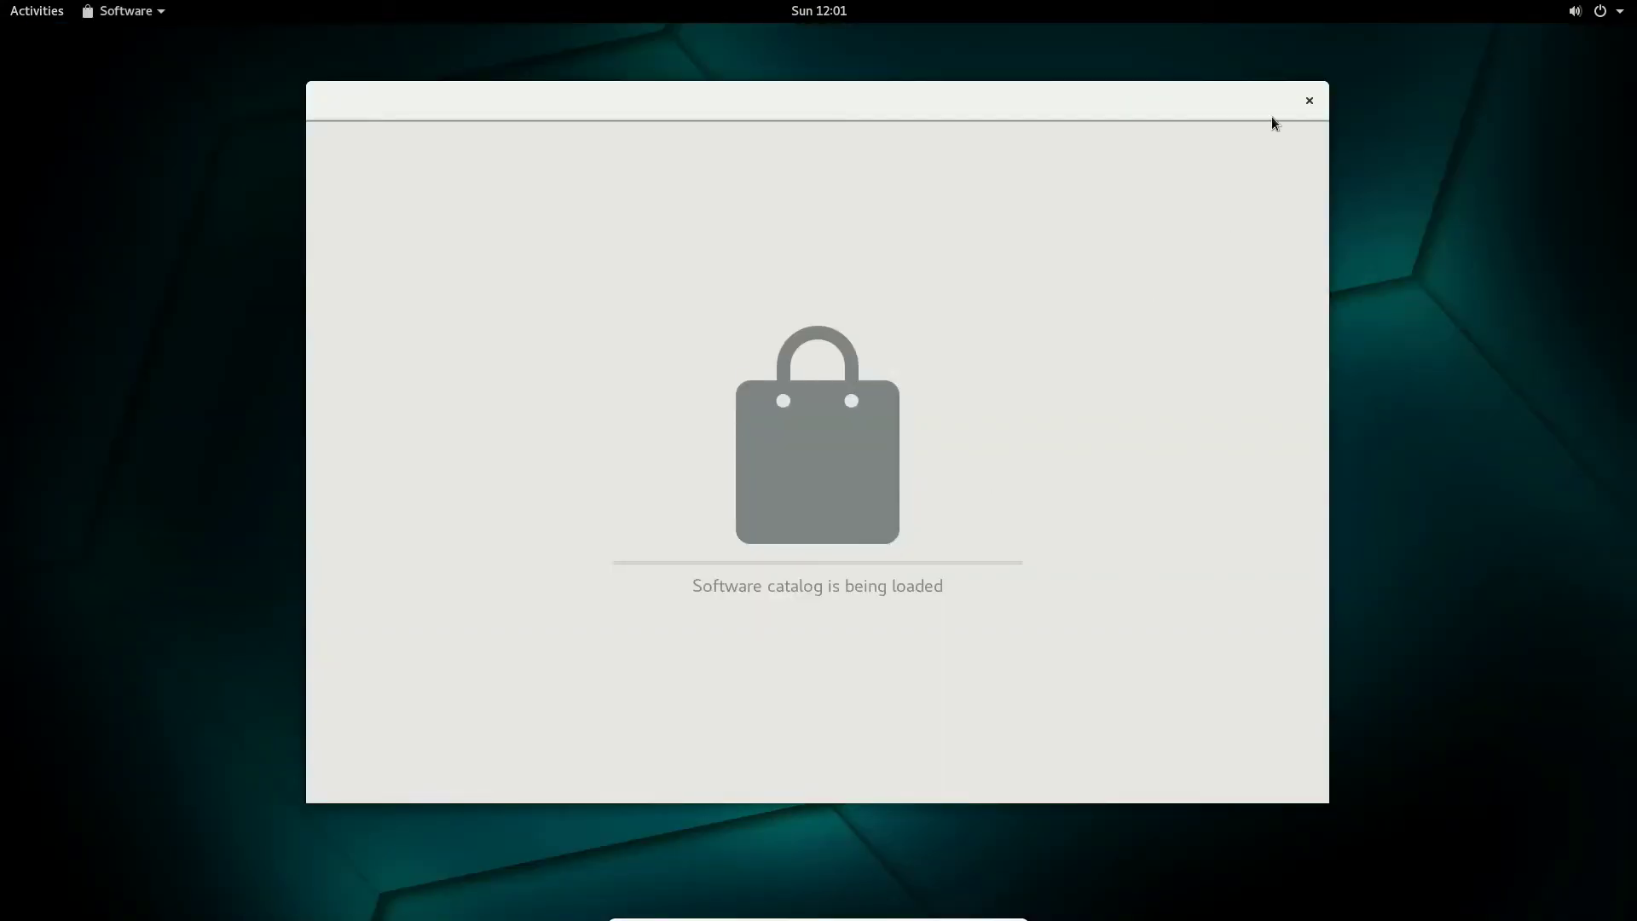
{"action": "left_click", "coordinate": [1309, 102]}
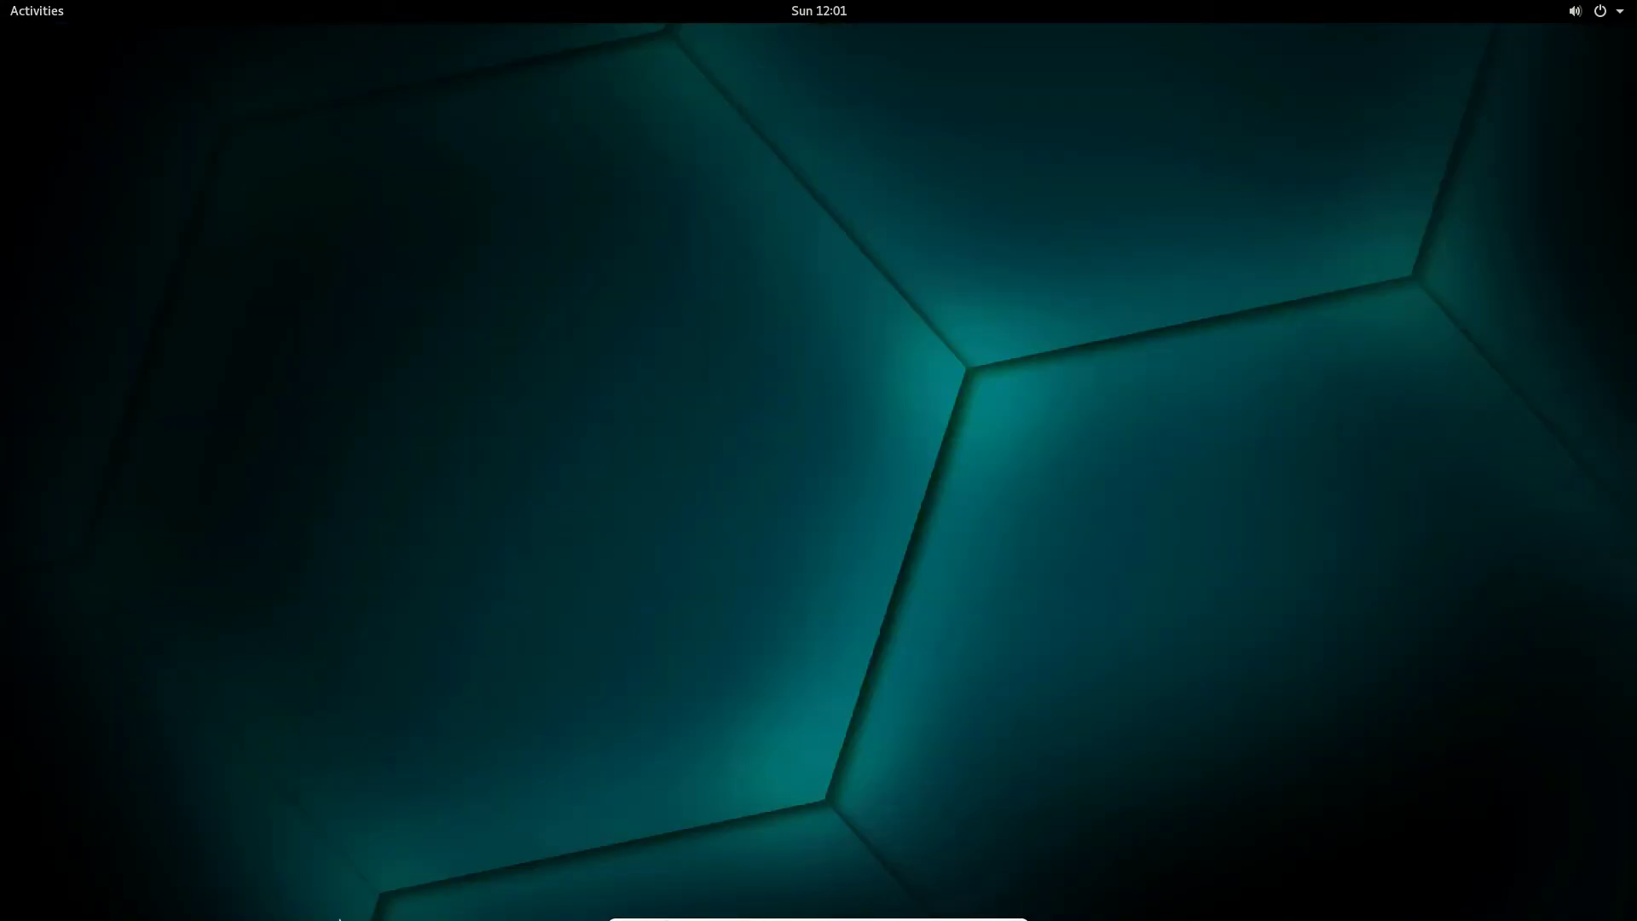
{"action": "left_click", "coordinate": [36, 13]}
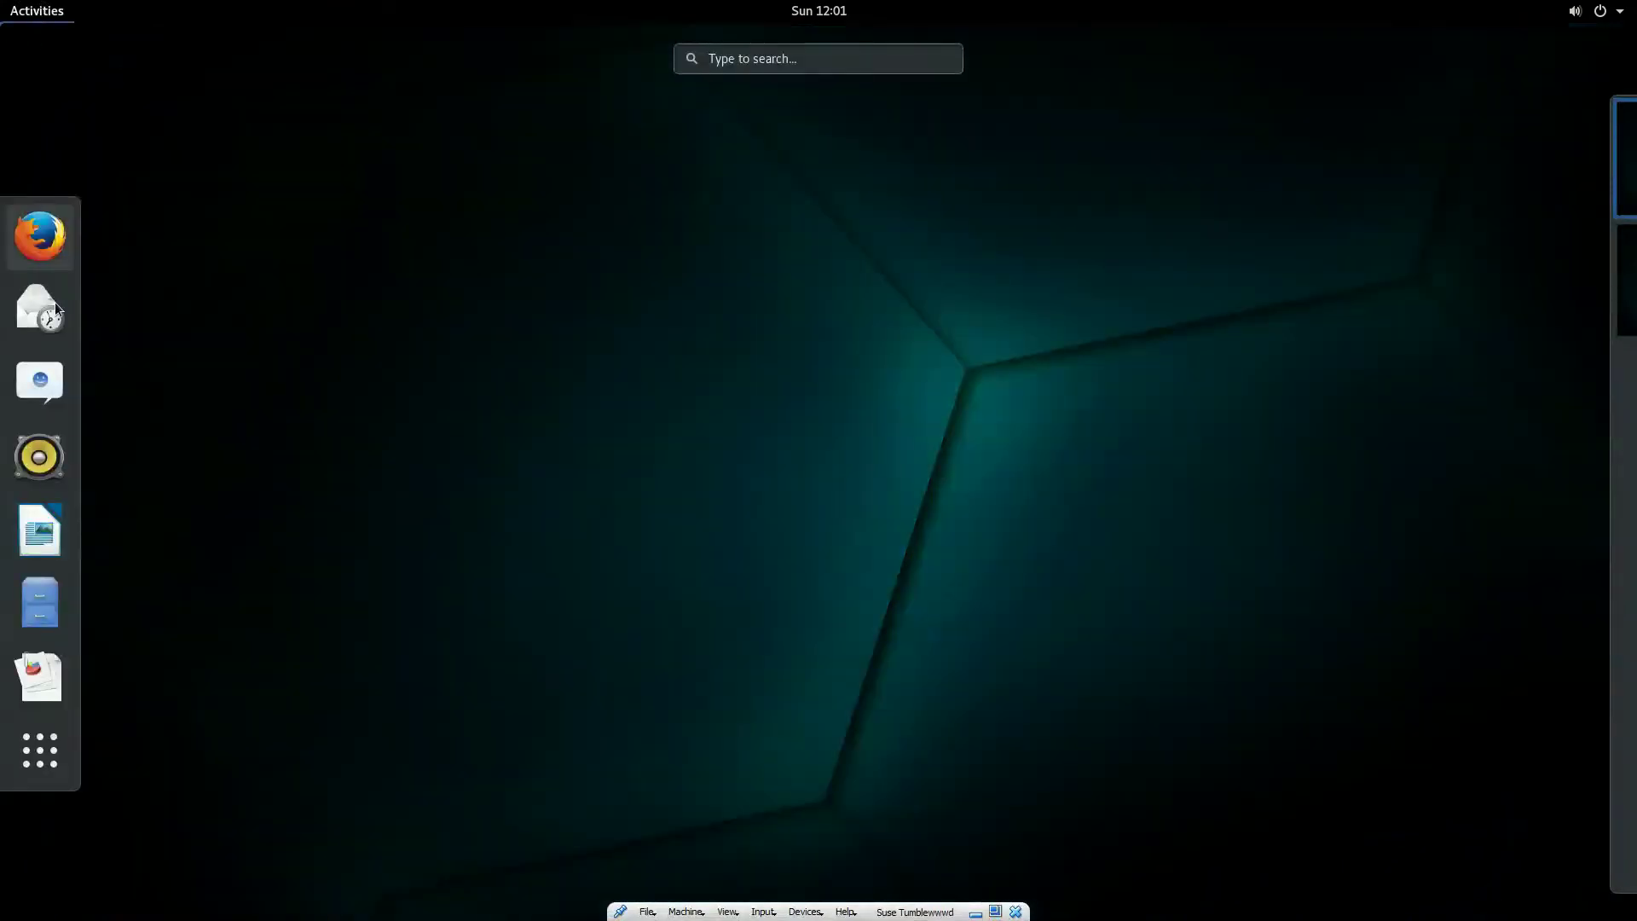
{"action": "left_click", "coordinate": [50, 735]}
{"action": "scroll", "coordinate": [467, 646], "scroll_direction": "down", "scroll_amount": 1}
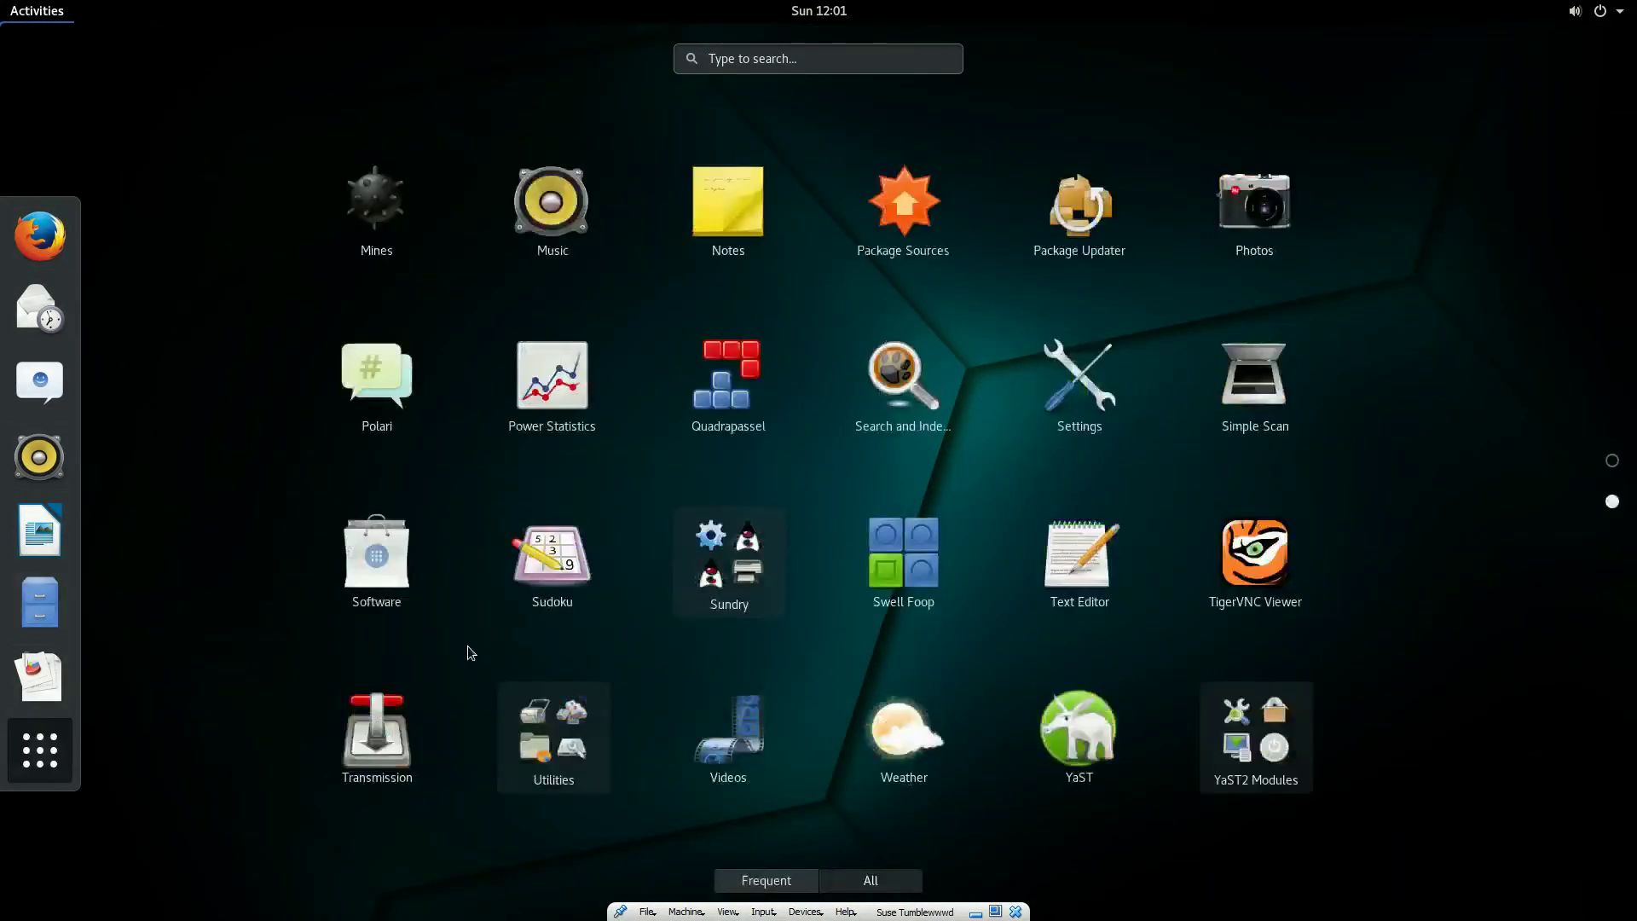
{"action": "left_click", "coordinate": [385, 566]}
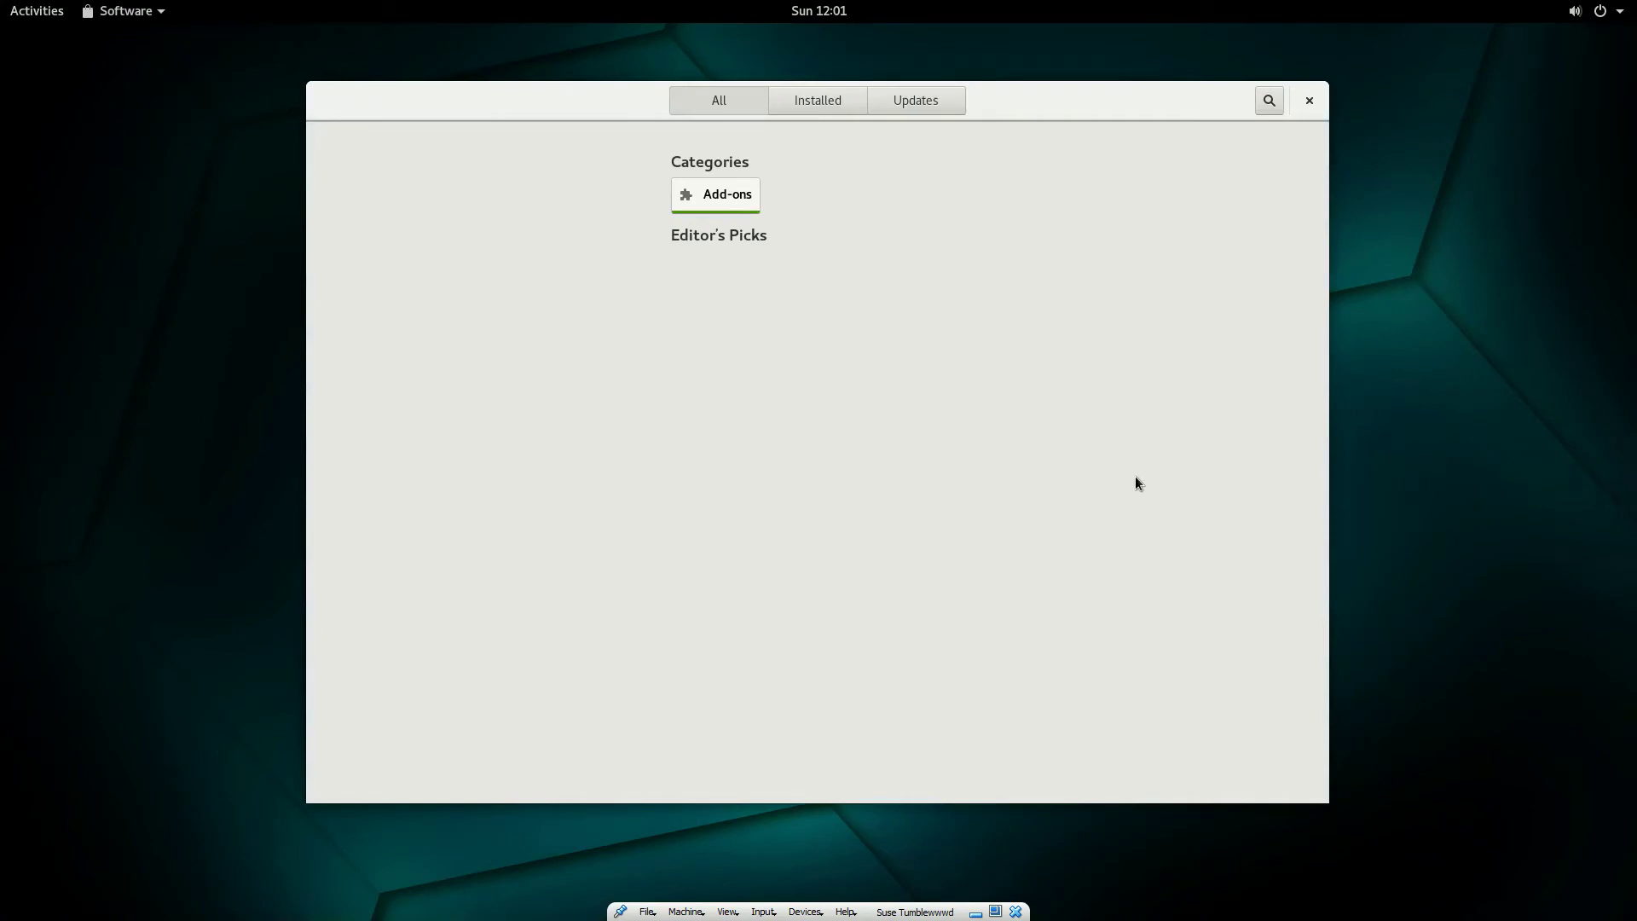
- Browse the Shell Extensions in Software's Add-ons category, view the Installed page, and close Software
{"action": "left_click", "coordinate": [735, 202]}
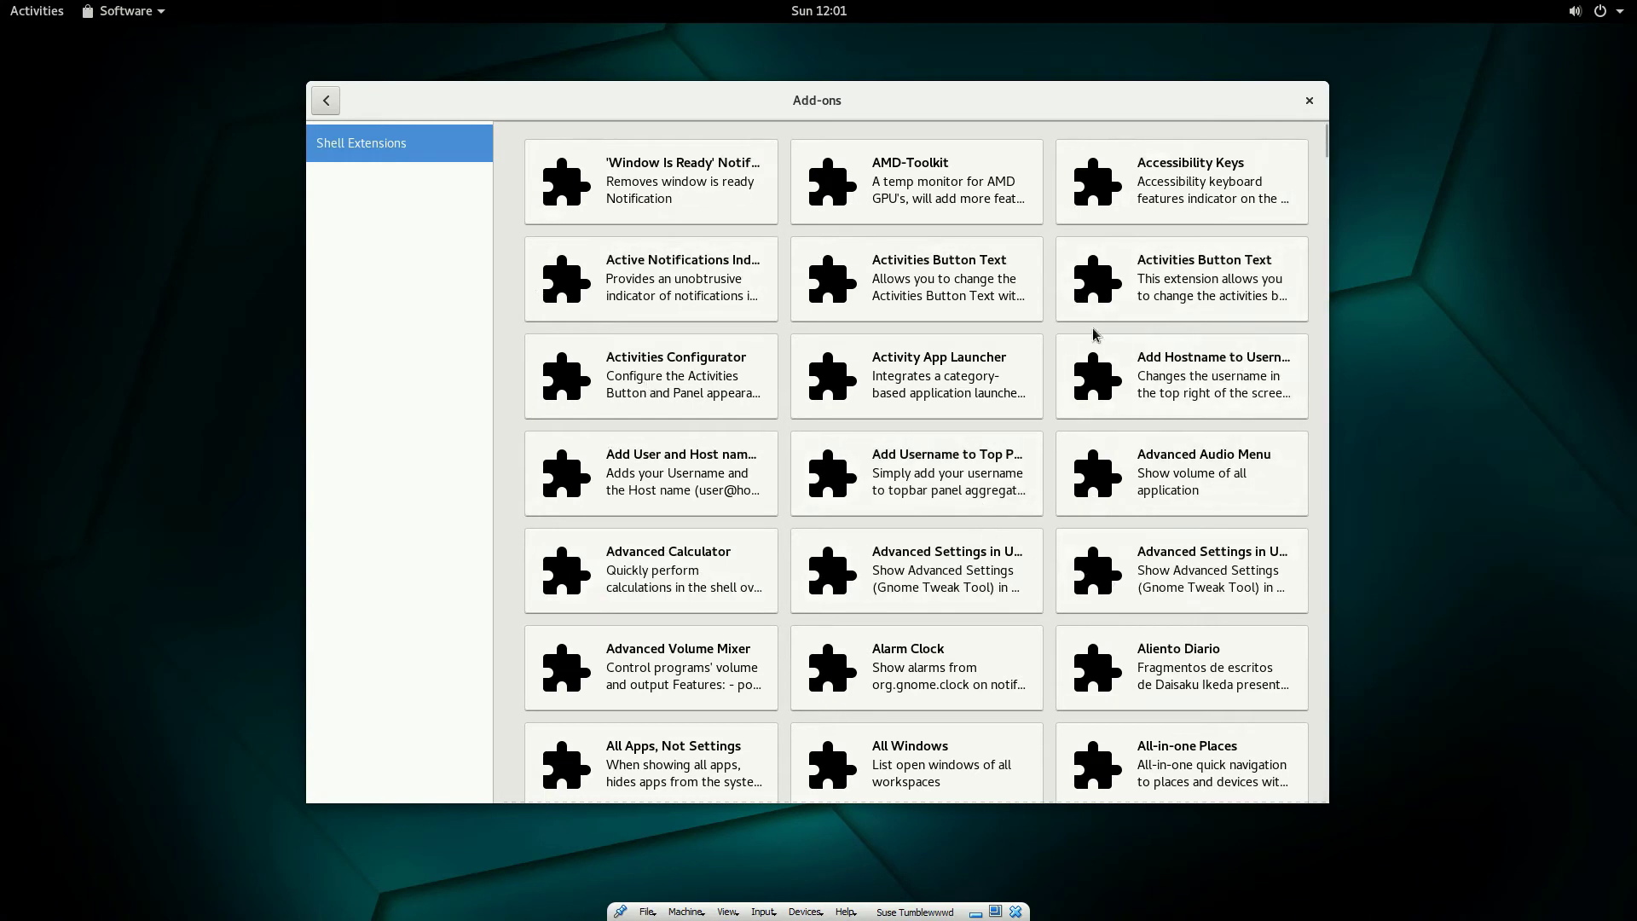
{"action": "scroll", "coordinate": [768, 478], "scroll_direction": "down", "scroll_amount": 5}
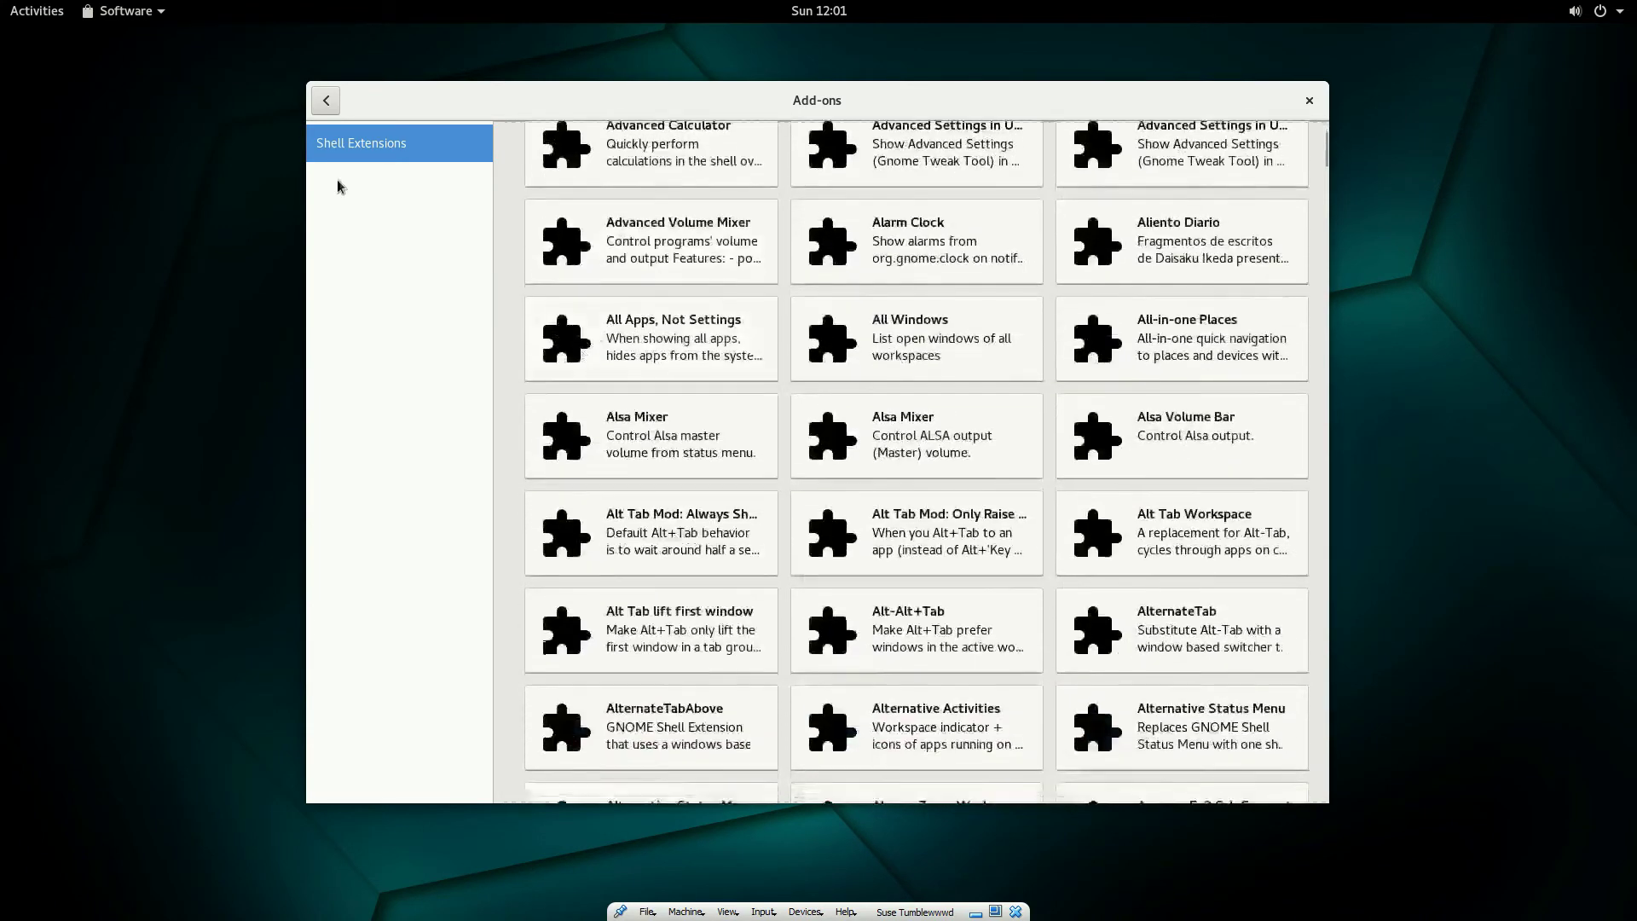
{"action": "left_click", "coordinate": [327, 100]}
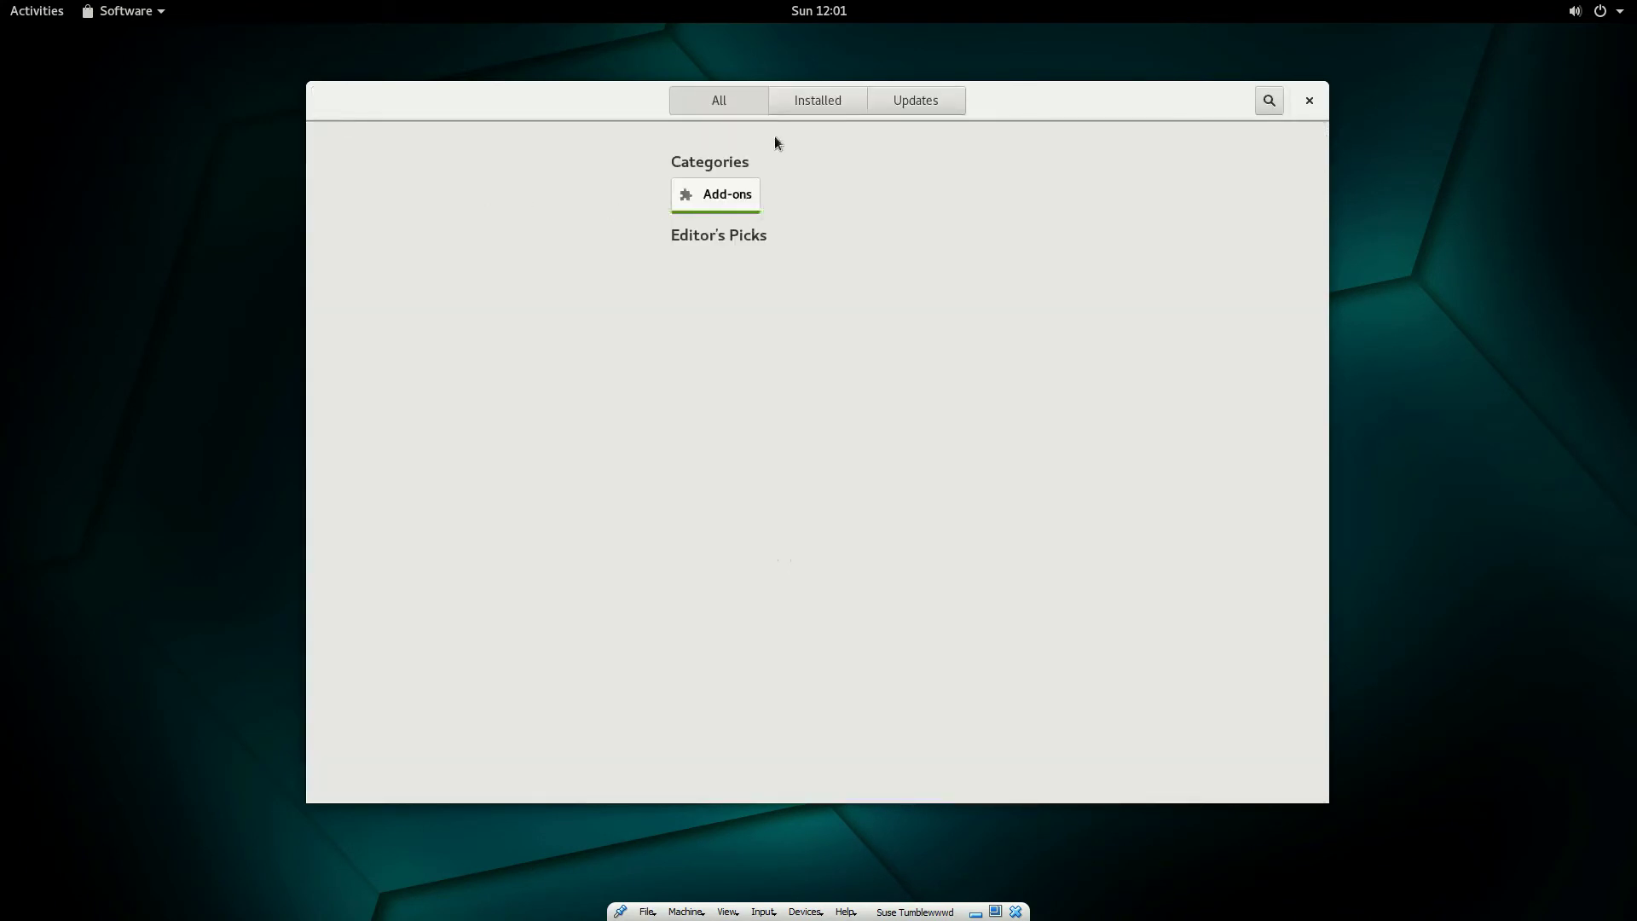
{"action": "left_click", "coordinate": [812, 101]}
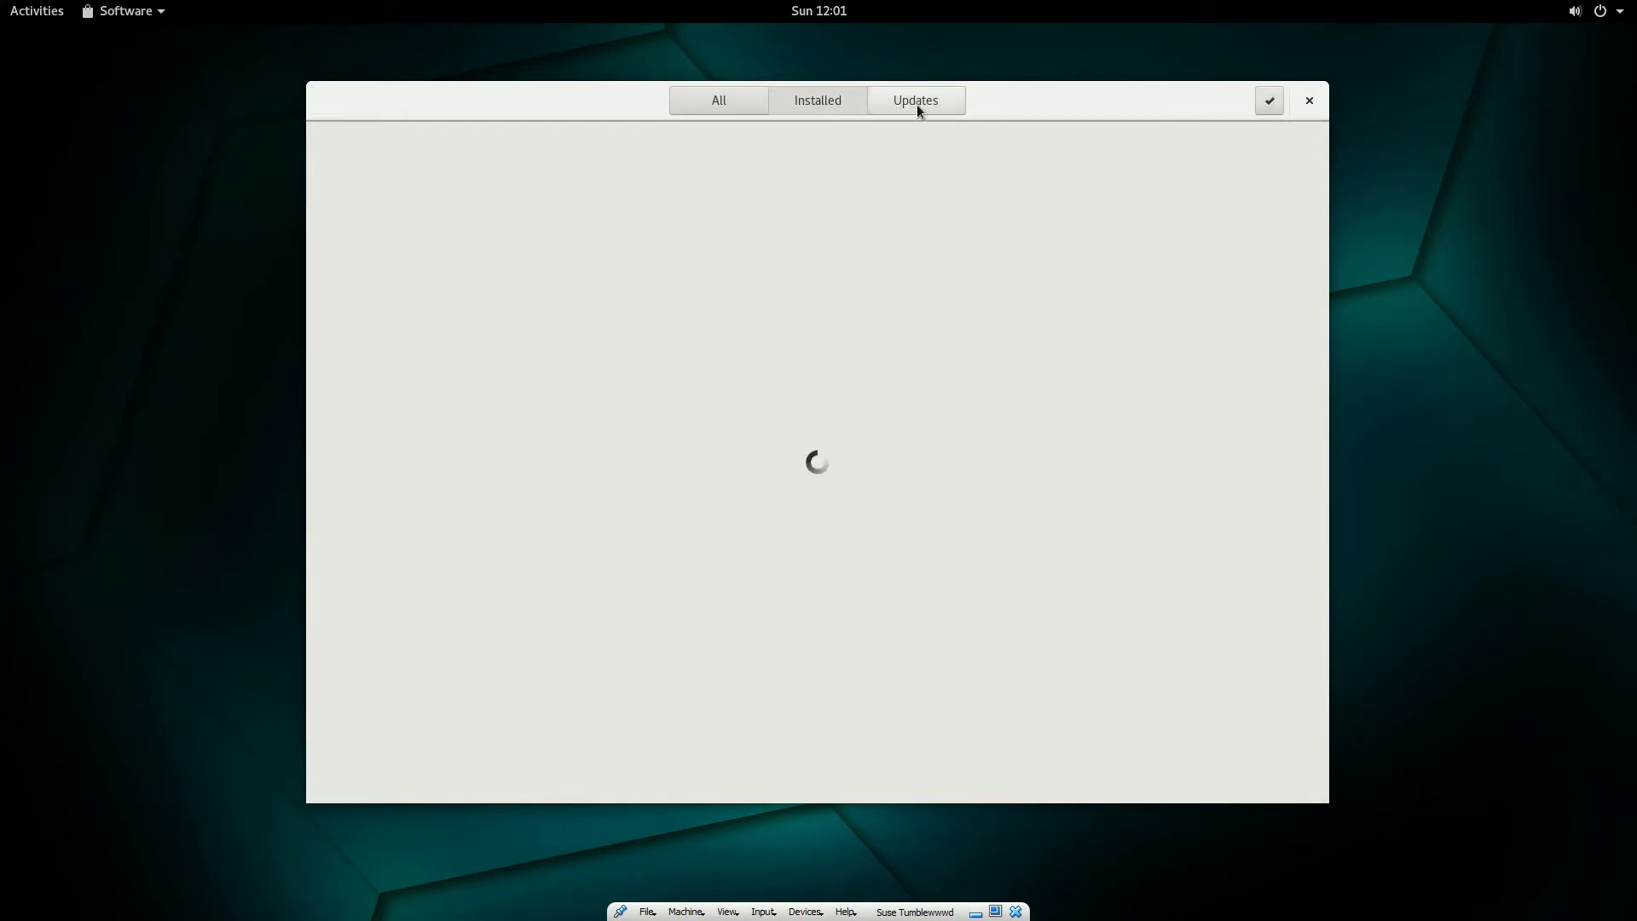
{"action": "left_click", "coordinate": [1320, 105]}
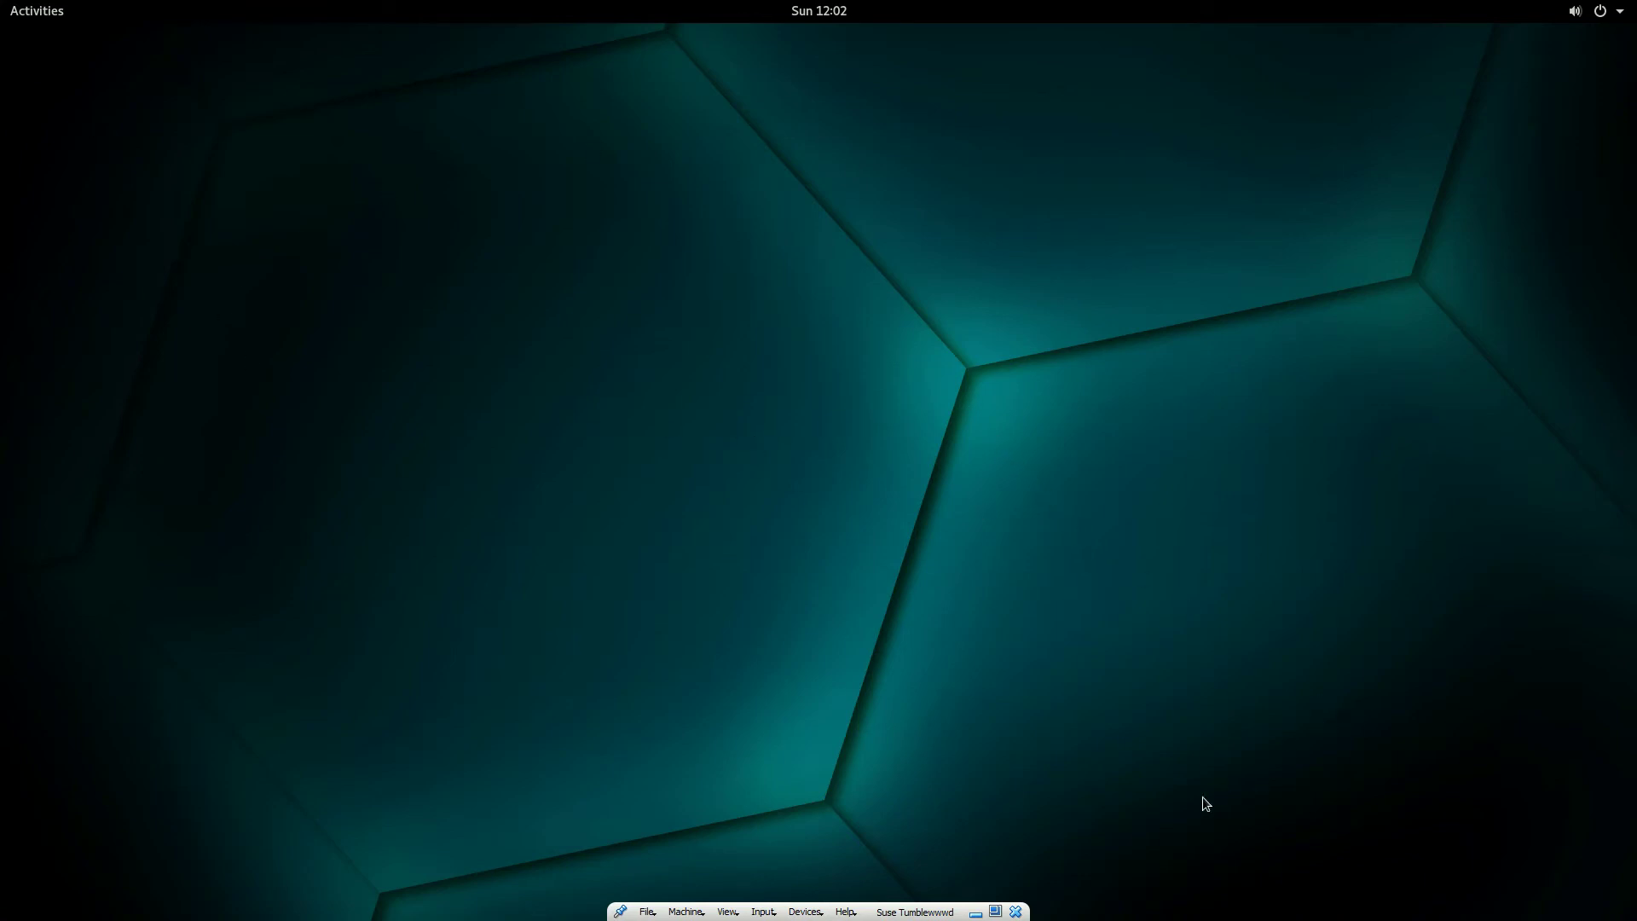
- Reopen the Activities overview to view the workspace previews, and return to the desktop
{"action": "left_click", "coordinate": [47, 12]}
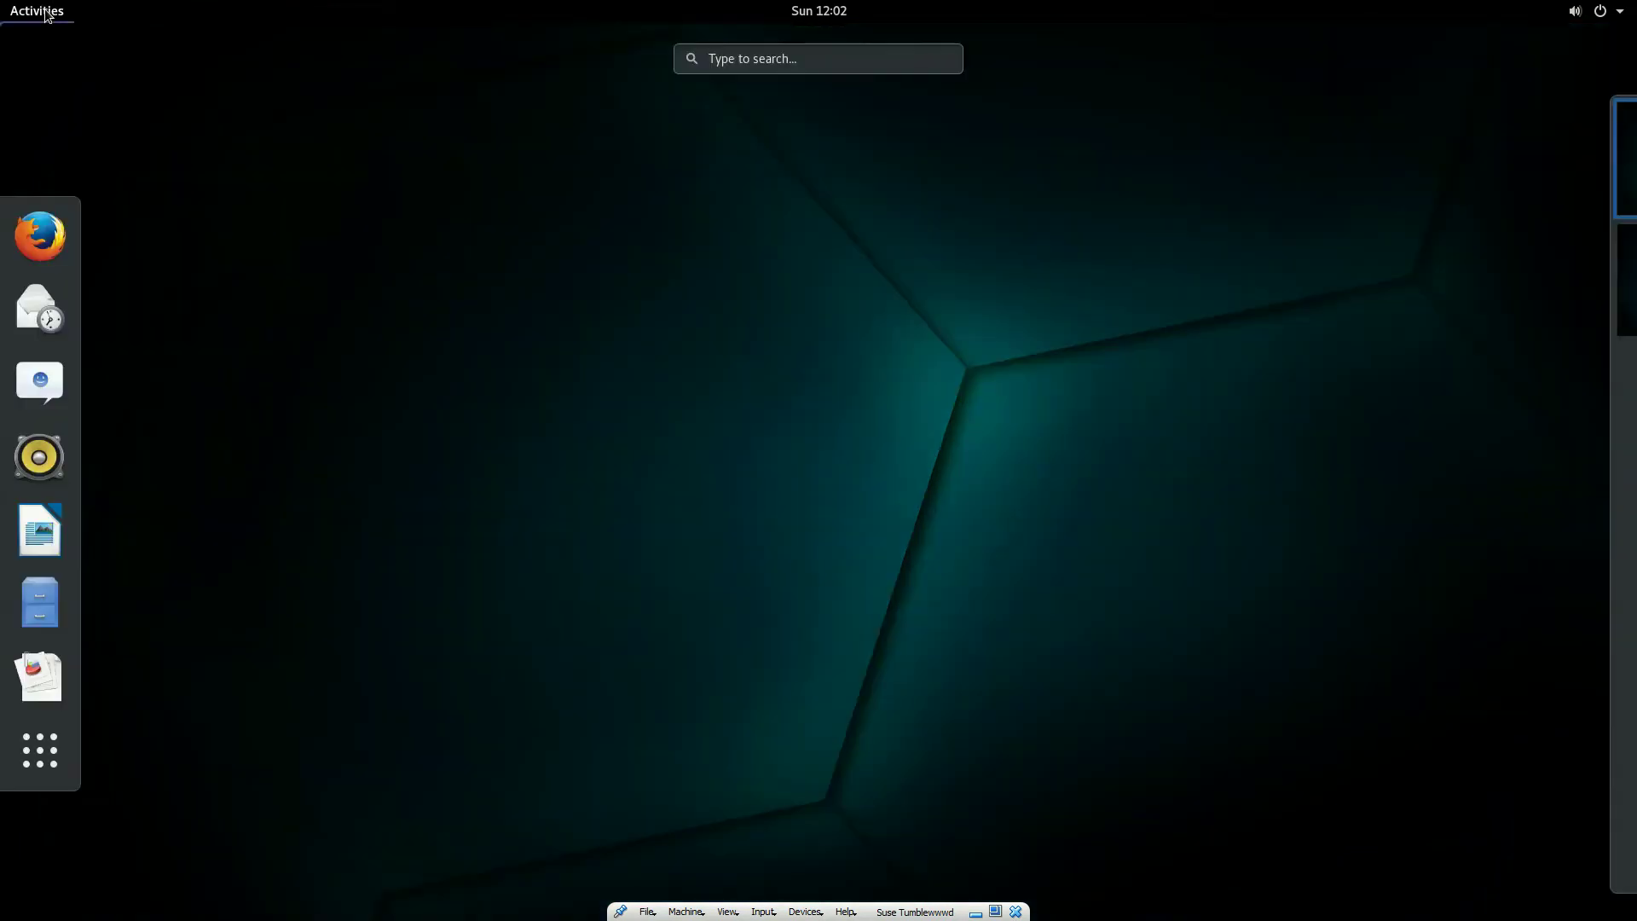
{"action": "mouse_move", "coordinate": [1634, 244]}
{"action": "left_click", "coordinate": [1362, 241]}
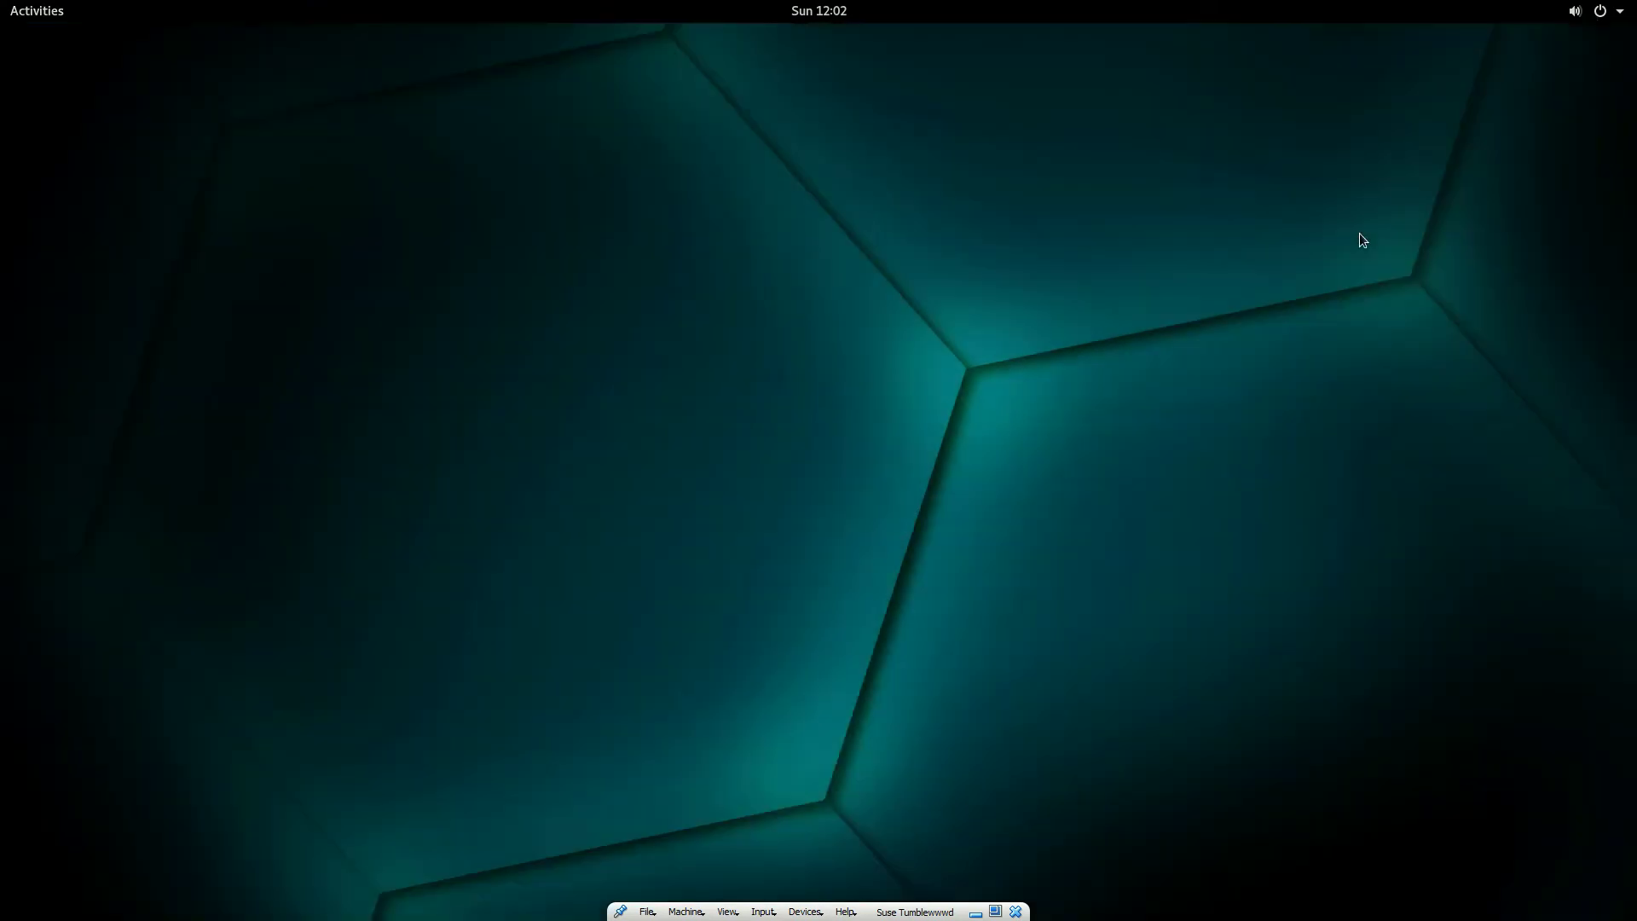
- Open All Settings, move its window slightly higher on the desktop, and launch the Tweak Tool from it
{"action": "left_click", "coordinate": [1597, 12]}
{"action": "left_click", "coordinate": [1423, 182]}
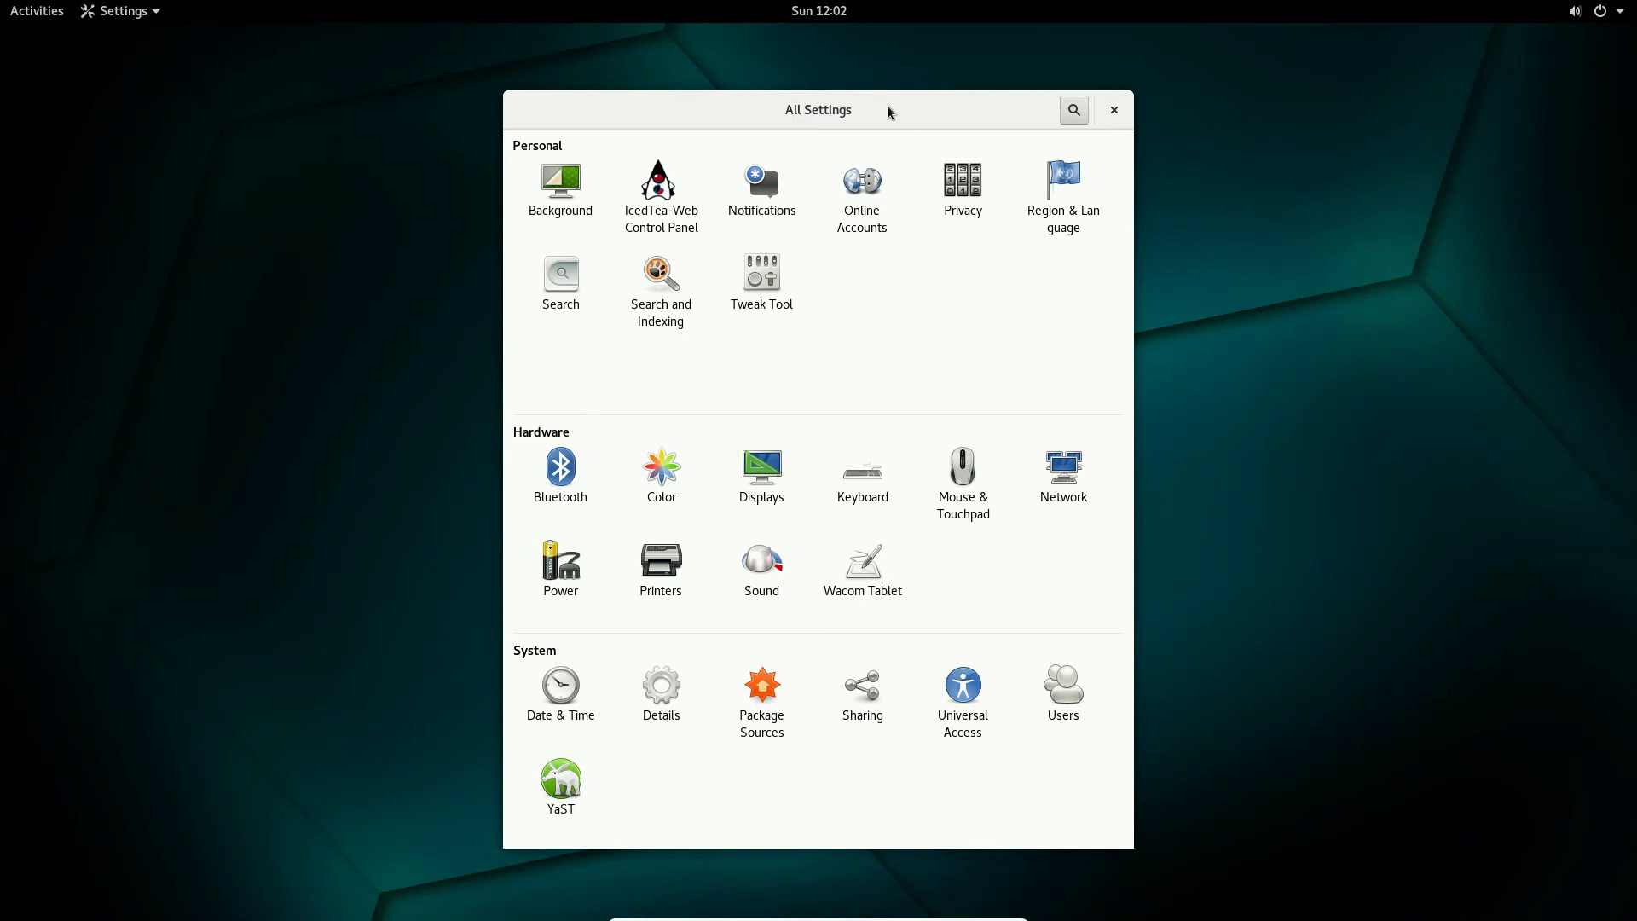
{"action": "left_click_drag", "start_coordinate": [887, 111], "coordinate": [883, 82]}
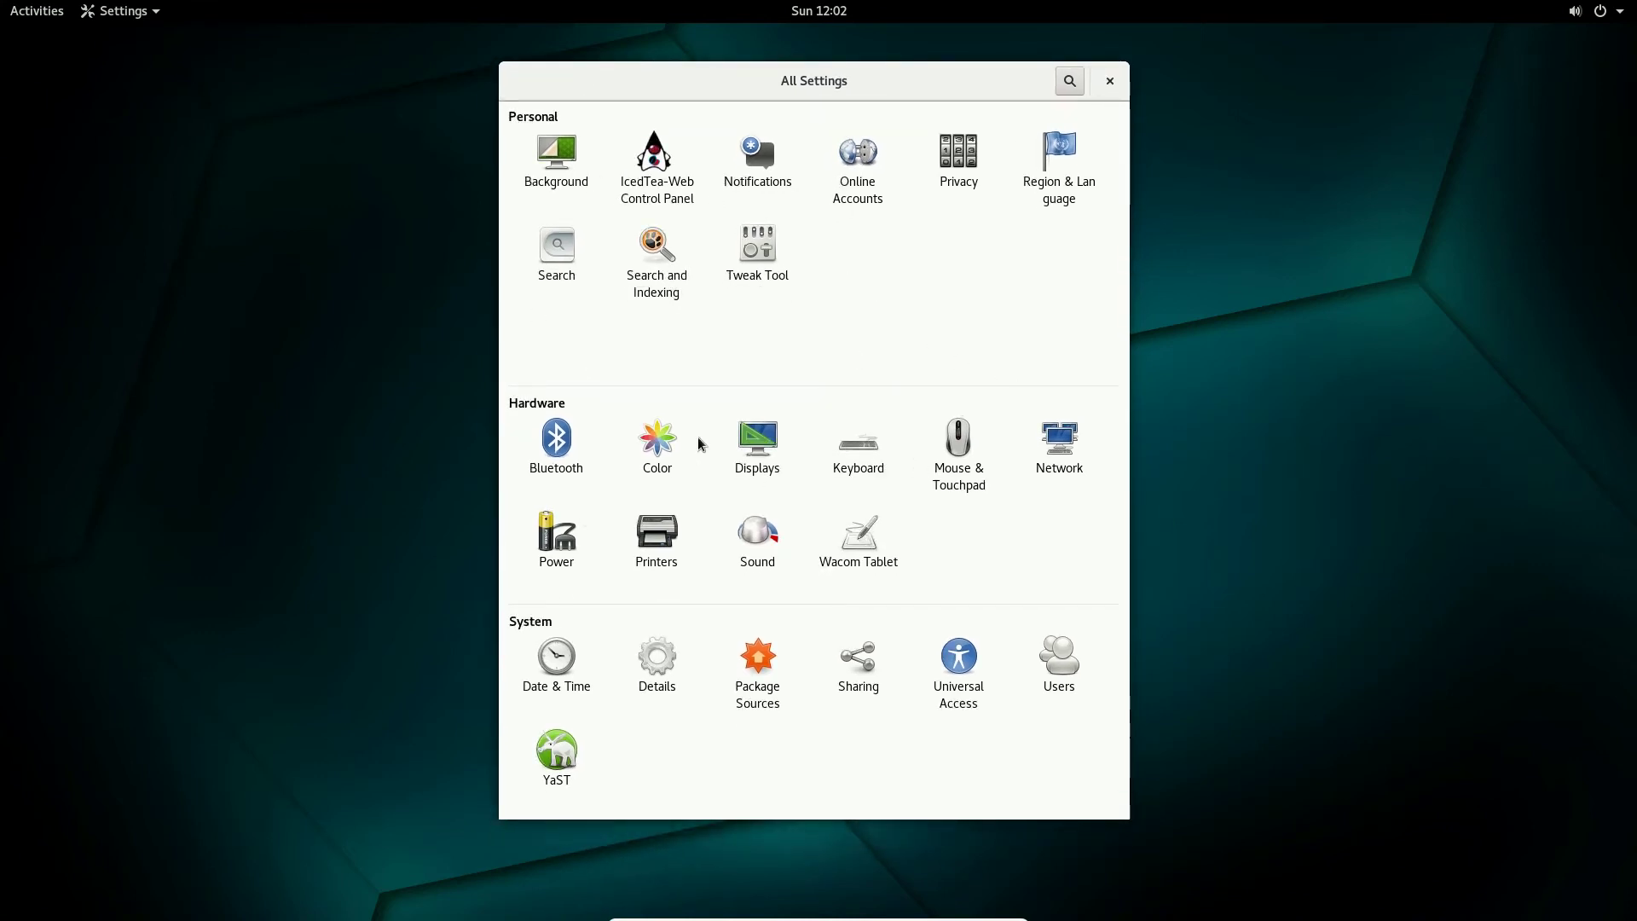
{"action": "left_click", "coordinate": [763, 245]}
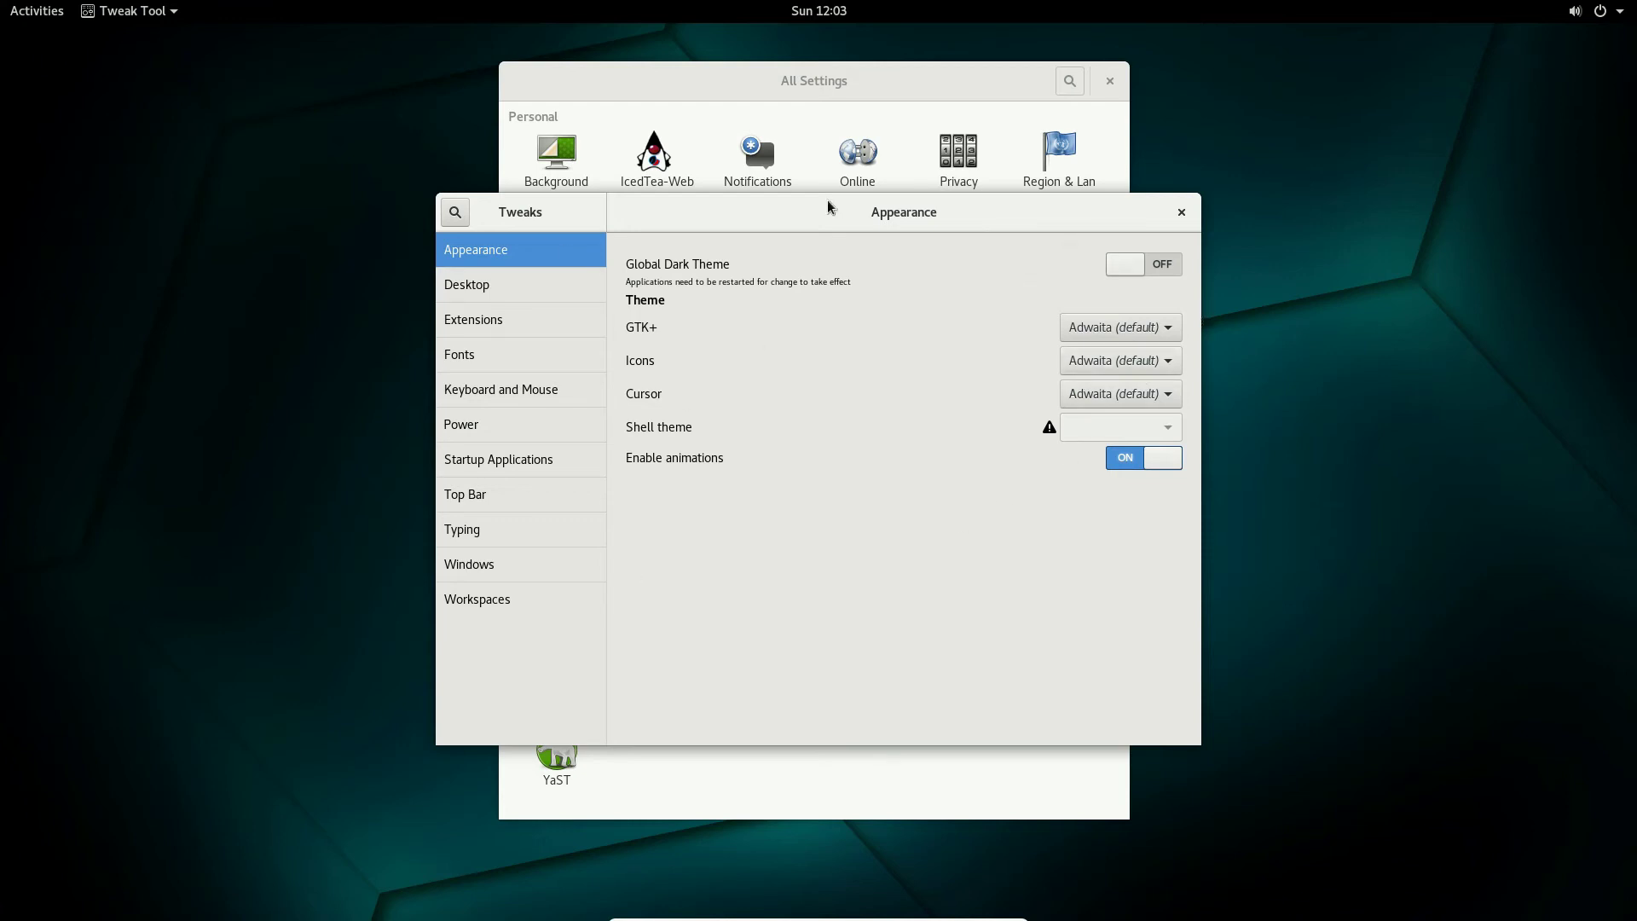
- Turn Icons on Desktop on in the Tweak Tool's Desktop settings, and turn it back off
{"action": "left_click", "coordinate": [542, 295]}
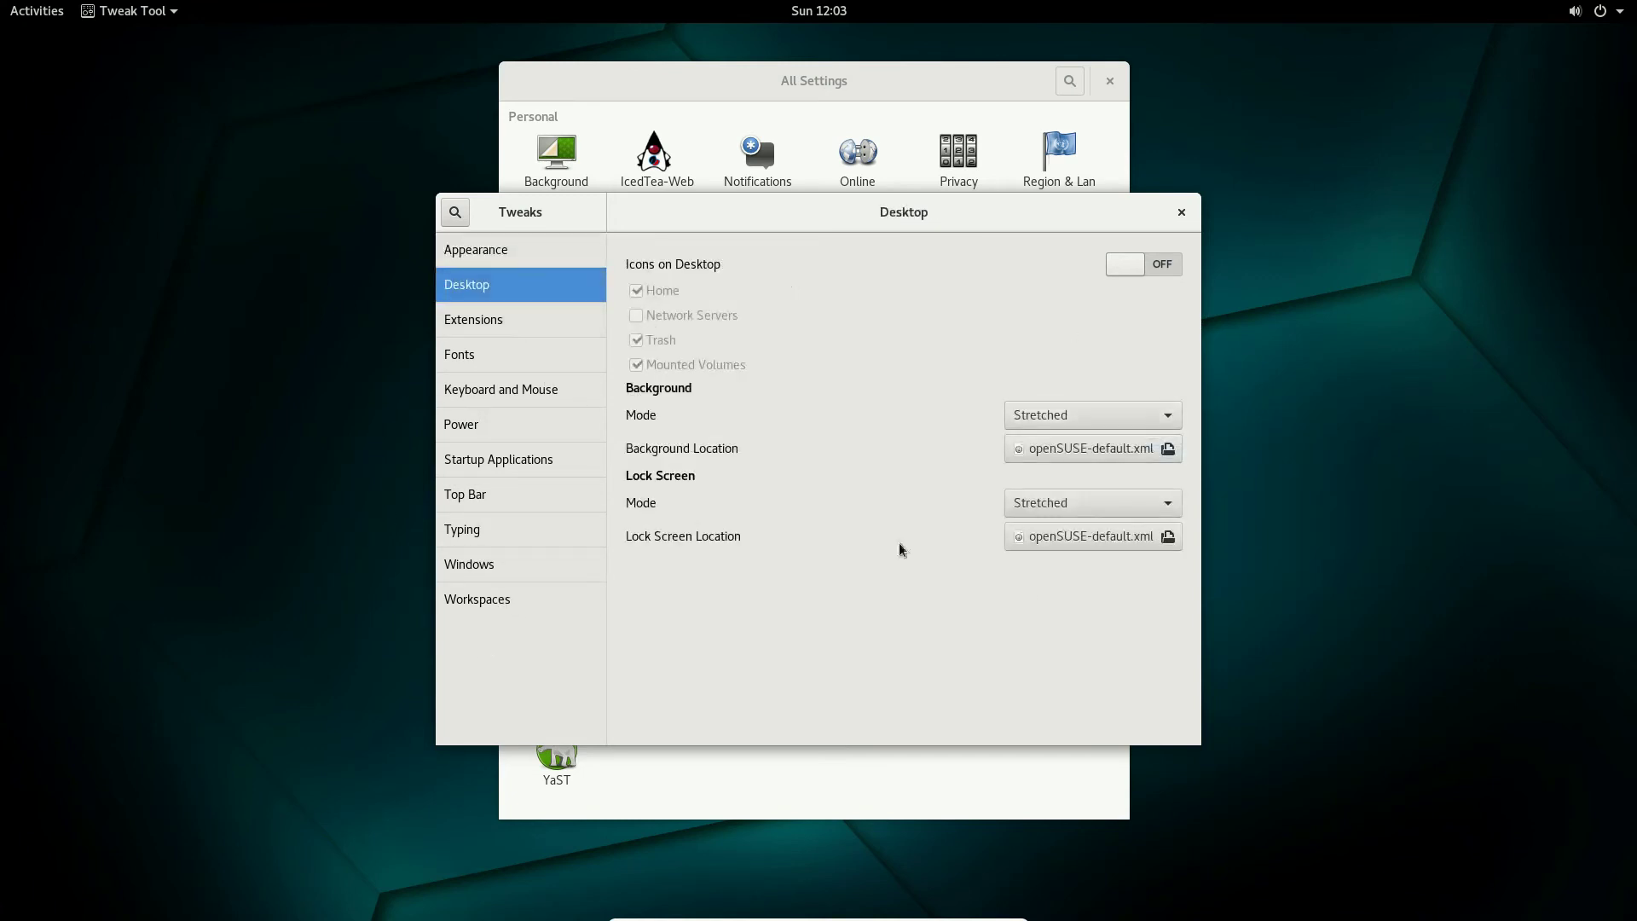
{"action": "left_click", "coordinate": [1162, 266]}
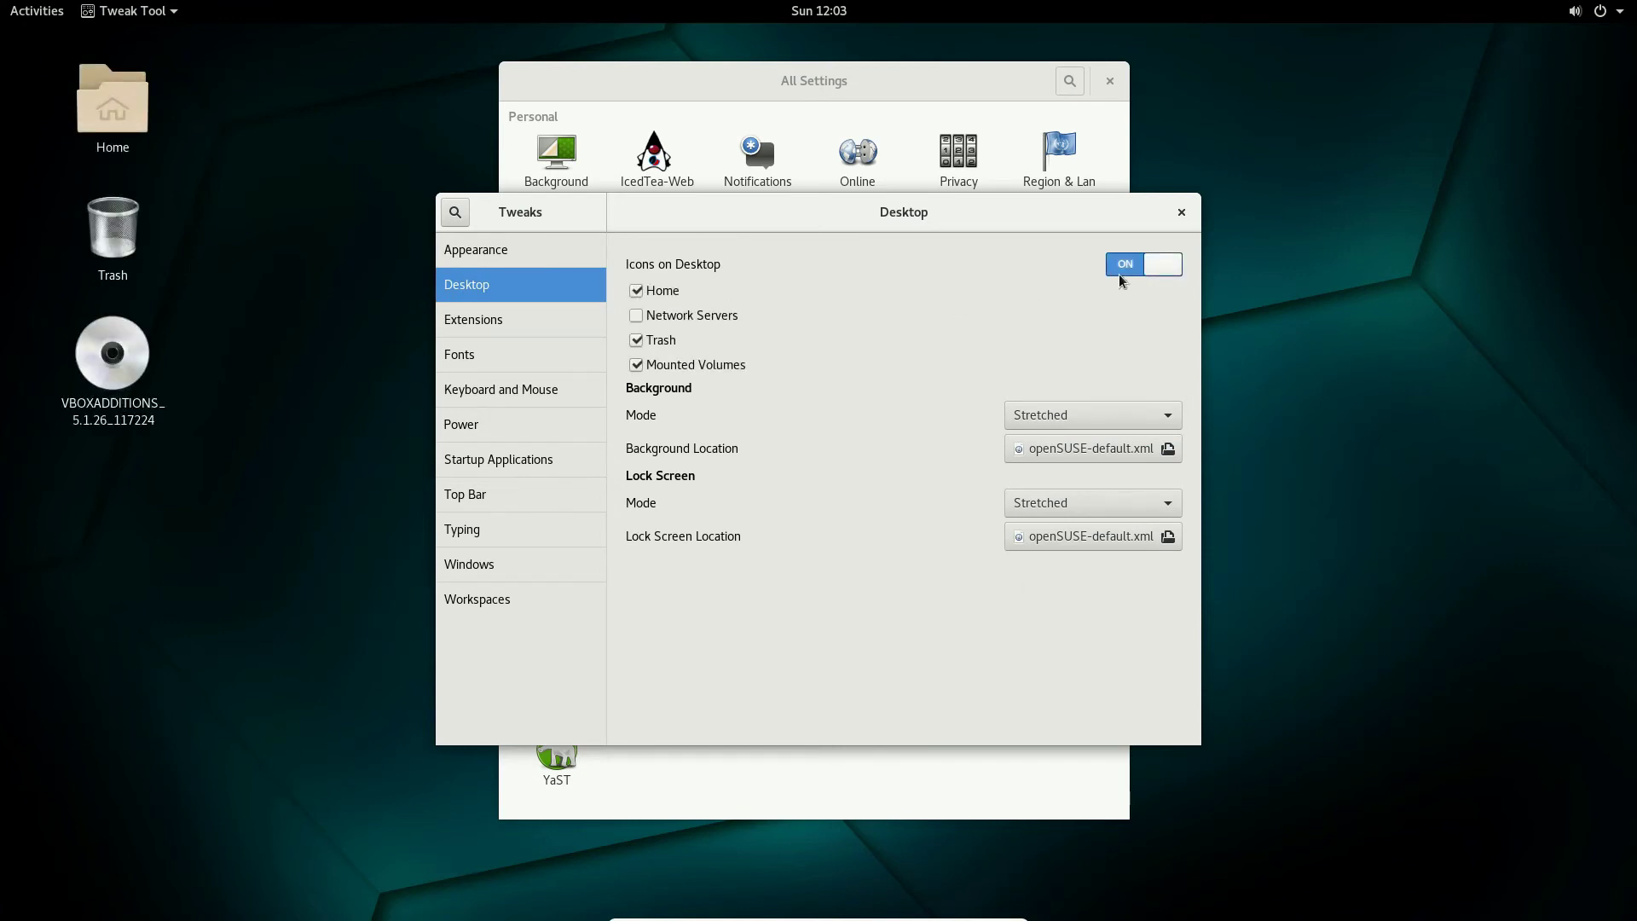
{"action": "left_click", "coordinate": [1137, 268]}
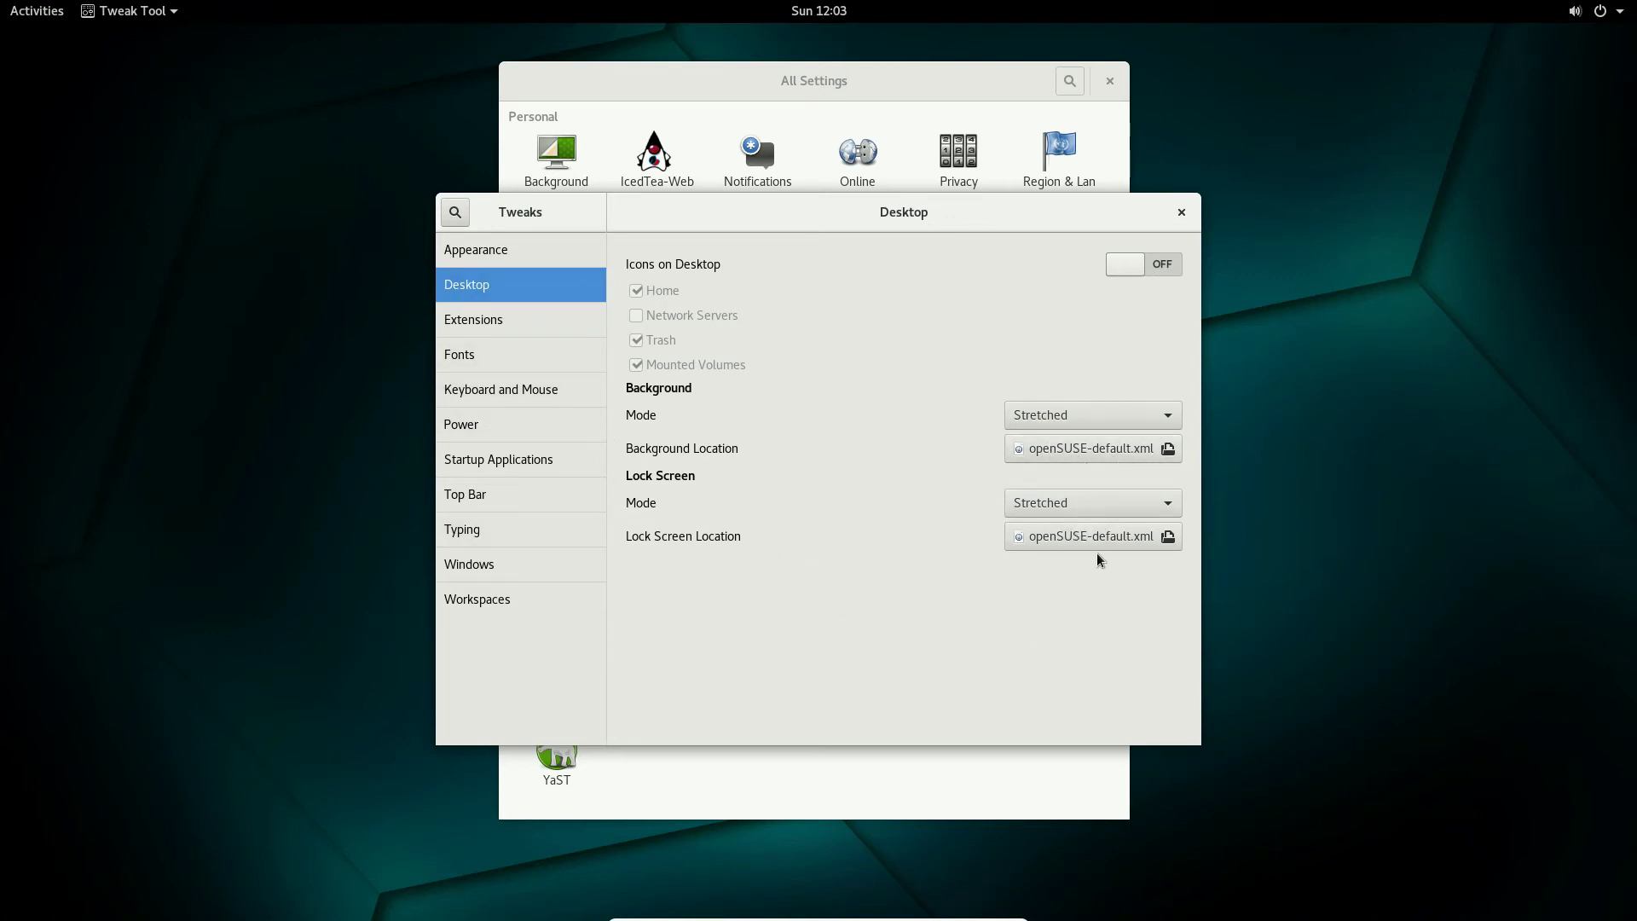
- View the Extensions and Fonts settings in the Tweak Tool
{"action": "left_click", "coordinate": [504, 326]}
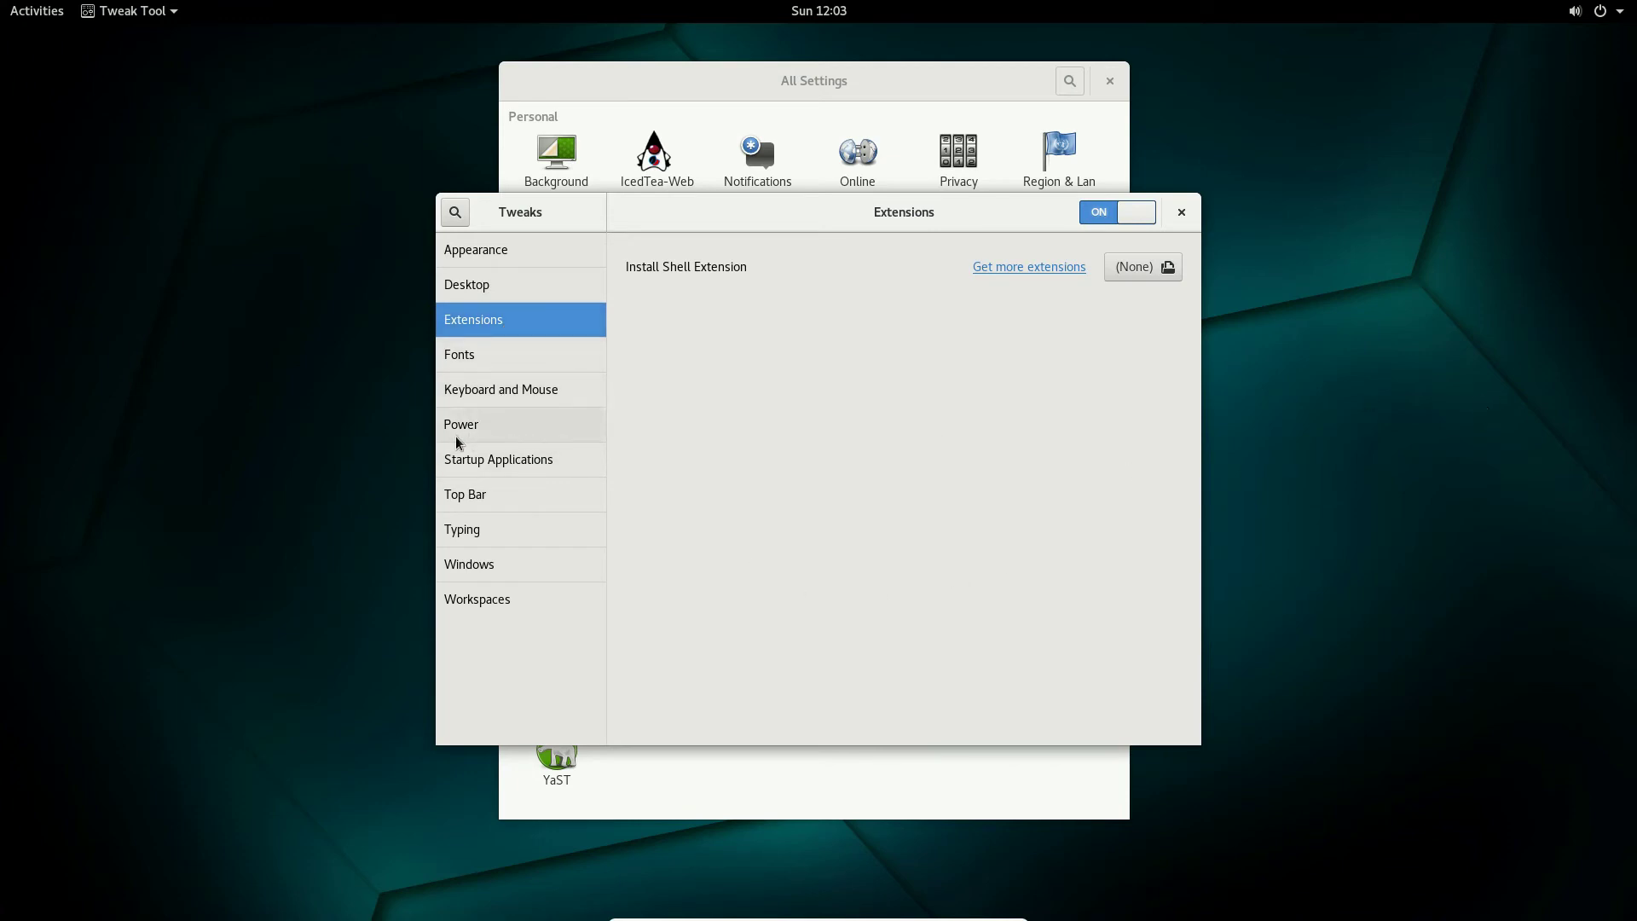
{"action": "left_click", "coordinate": [526, 356]}
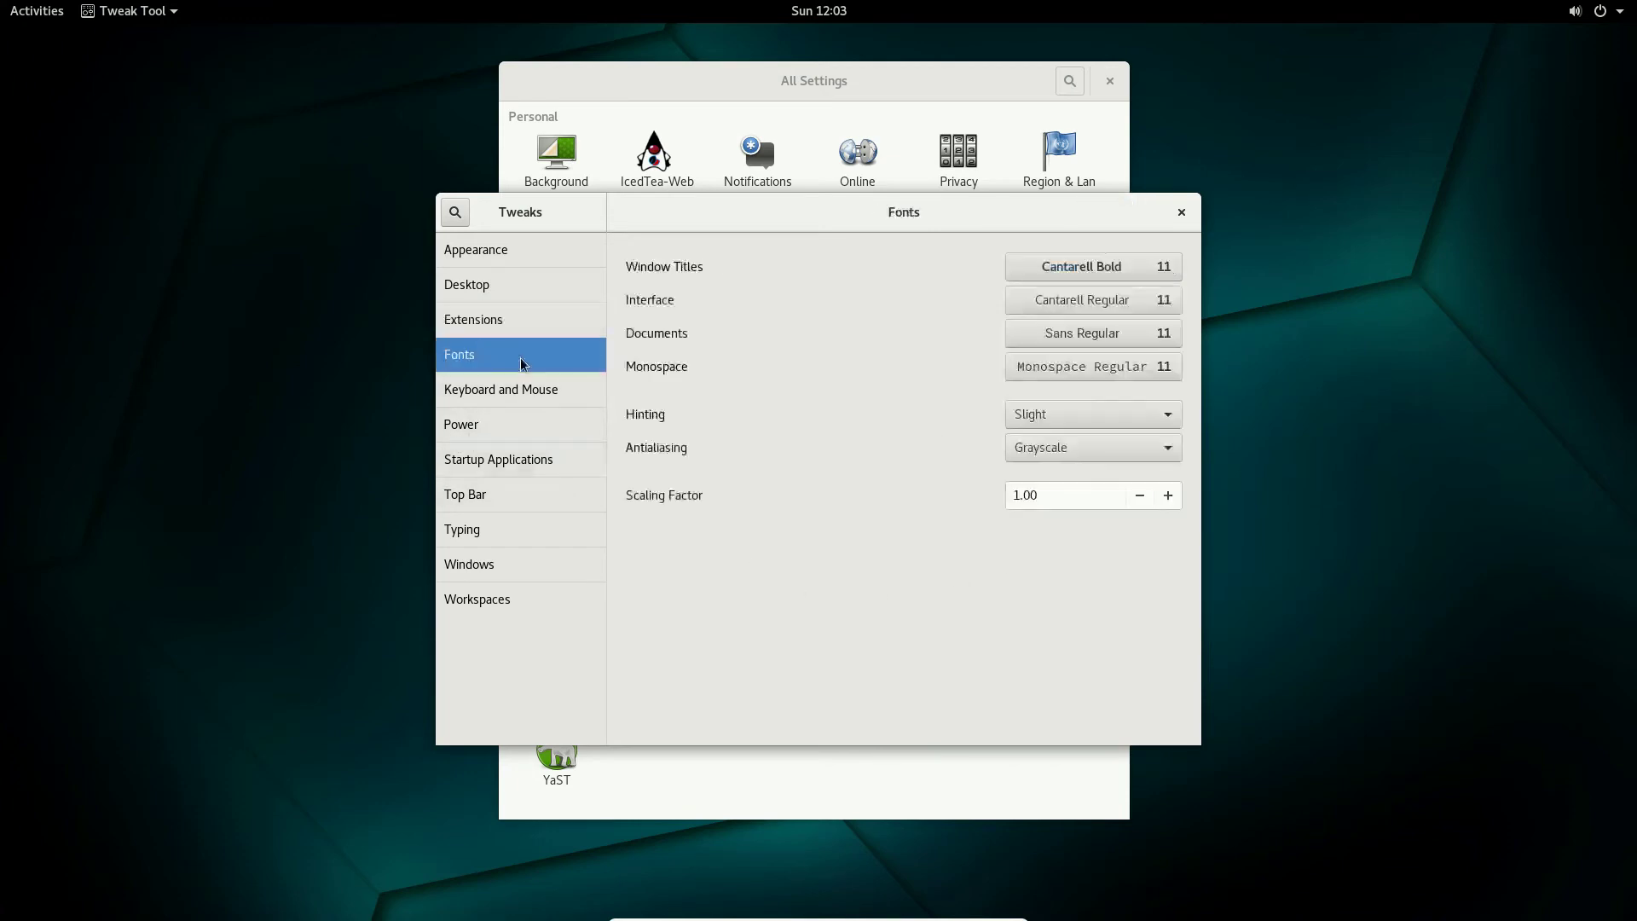
- View the remaining Tweak Tool sections from Keyboard and Mouse through Workspaces, and close the Tweak Tool
{"action": "left_click", "coordinate": [520, 393]}
{"action": "left_click", "coordinate": [510, 429]}
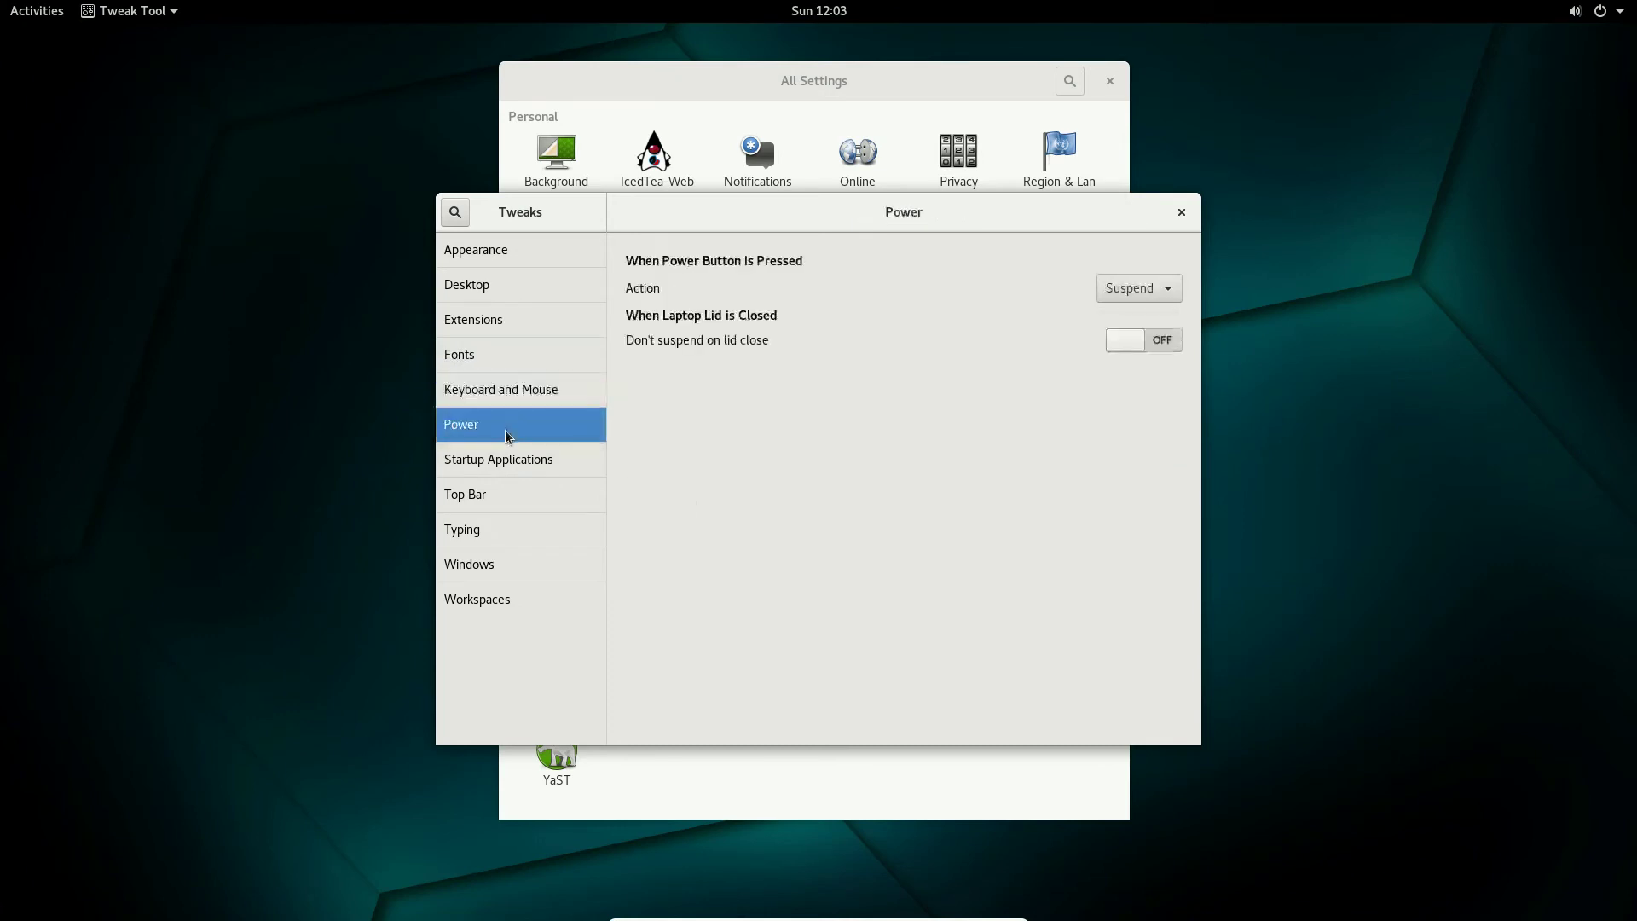
{"action": "left_click", "coordinate": [514, 463]}
{"action": "left_click", "coordinate": [504, 503]}
{"action": "left_click", "coordinate": [504, 532]}
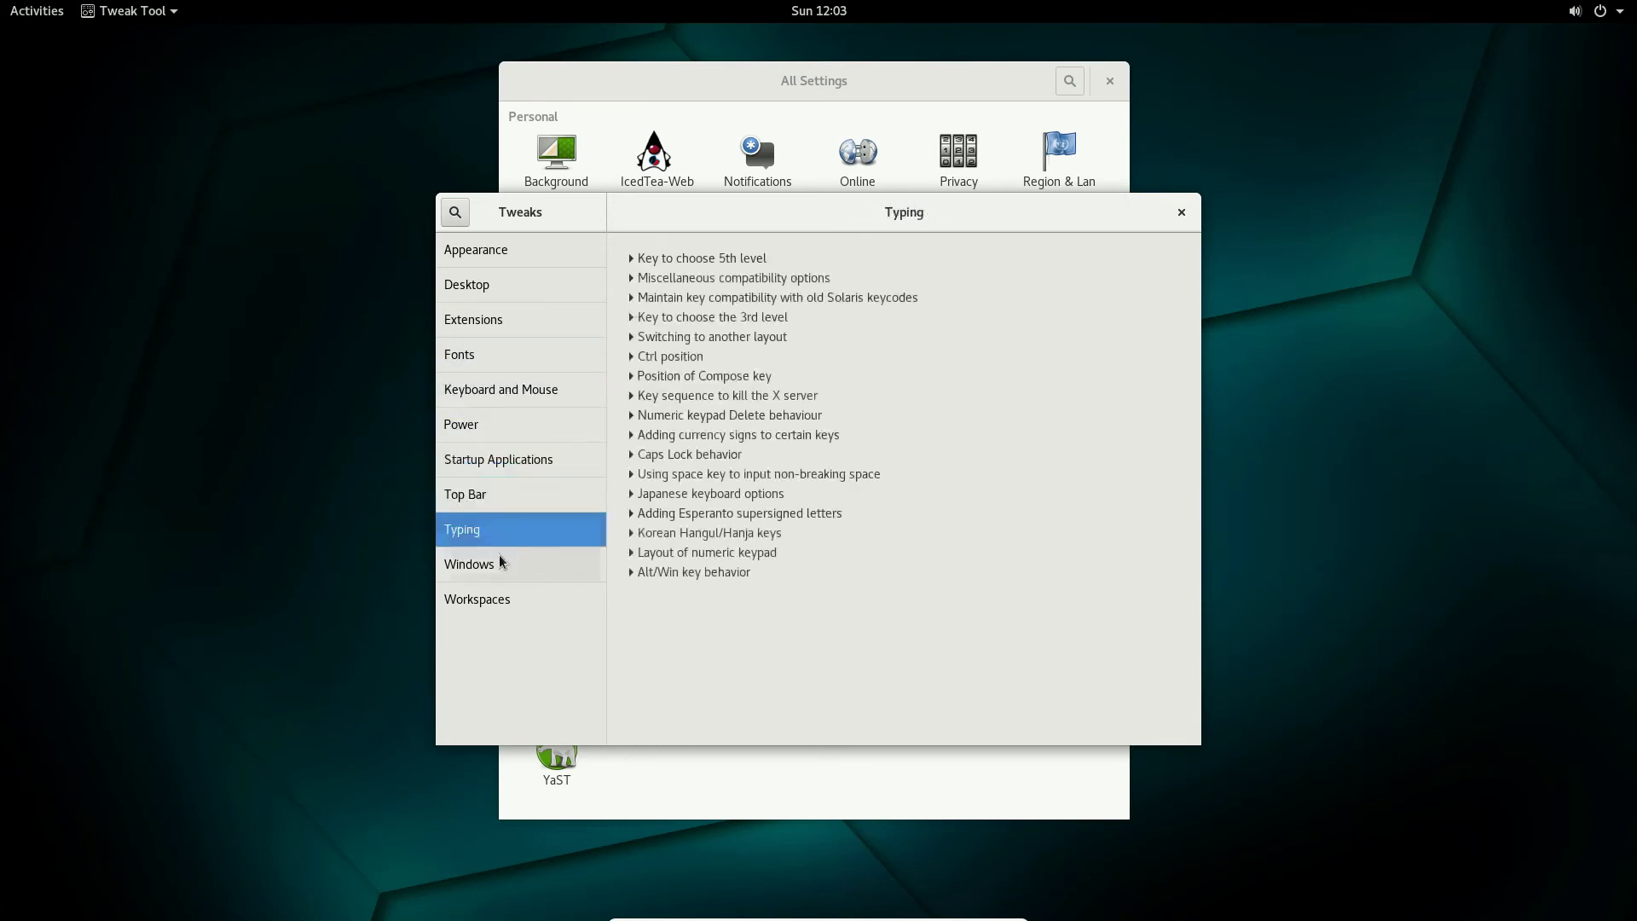
{"action": "left_click", "coordinate": [501, 565]}
{"action": "left_click", "coordinate": [487, 607]}
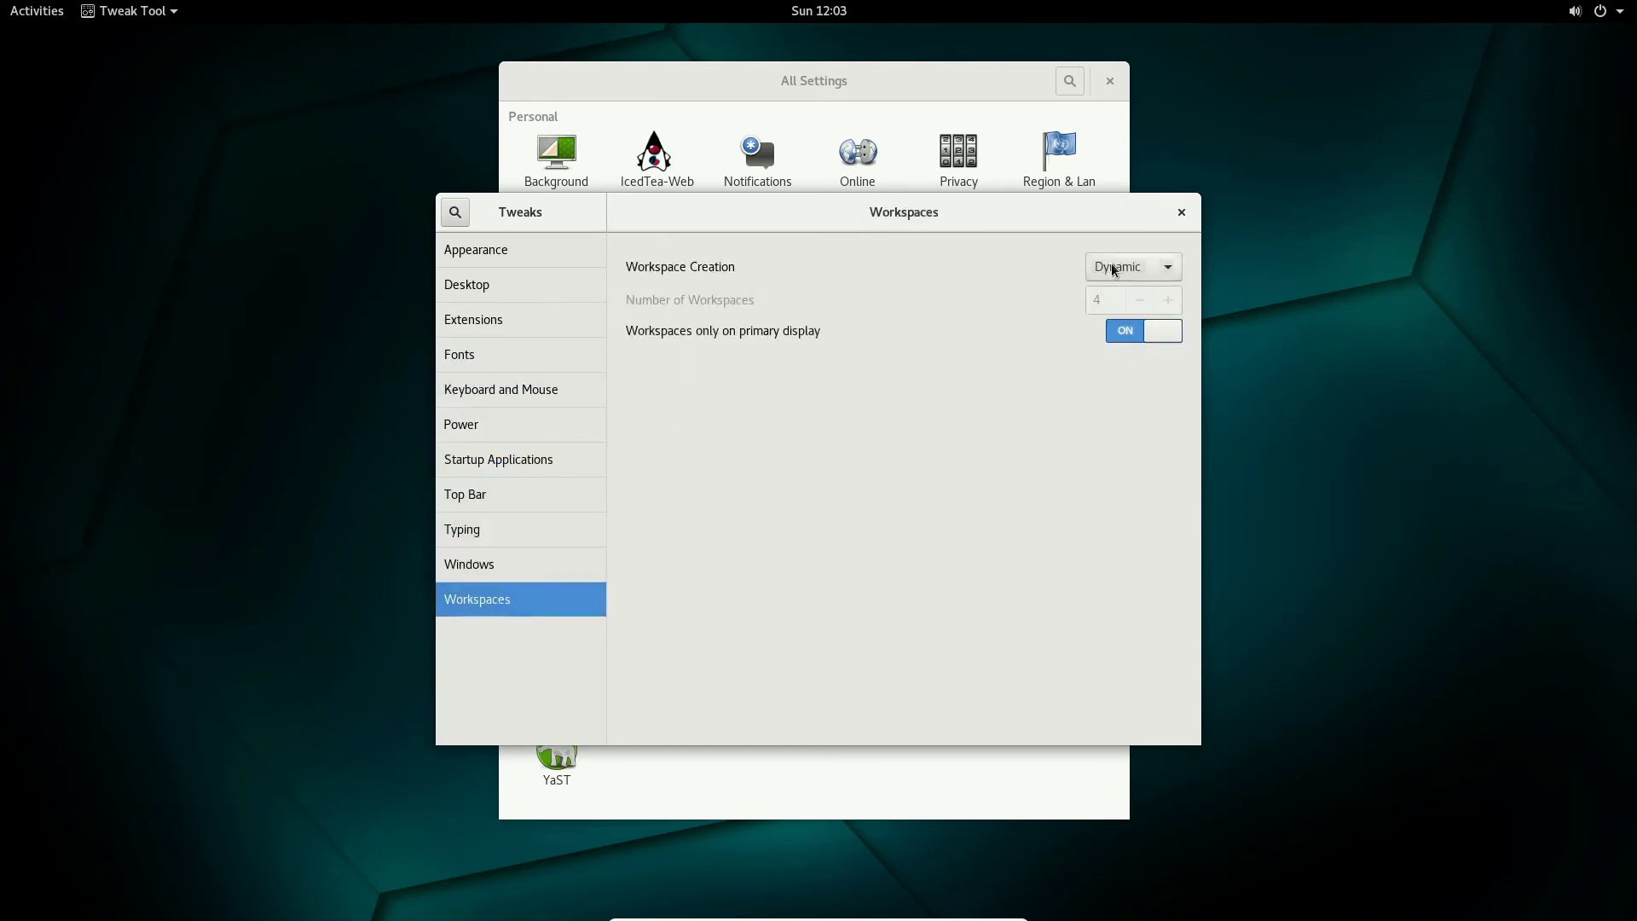
{"action": "left_click", "coordinate": [1181, 213]}
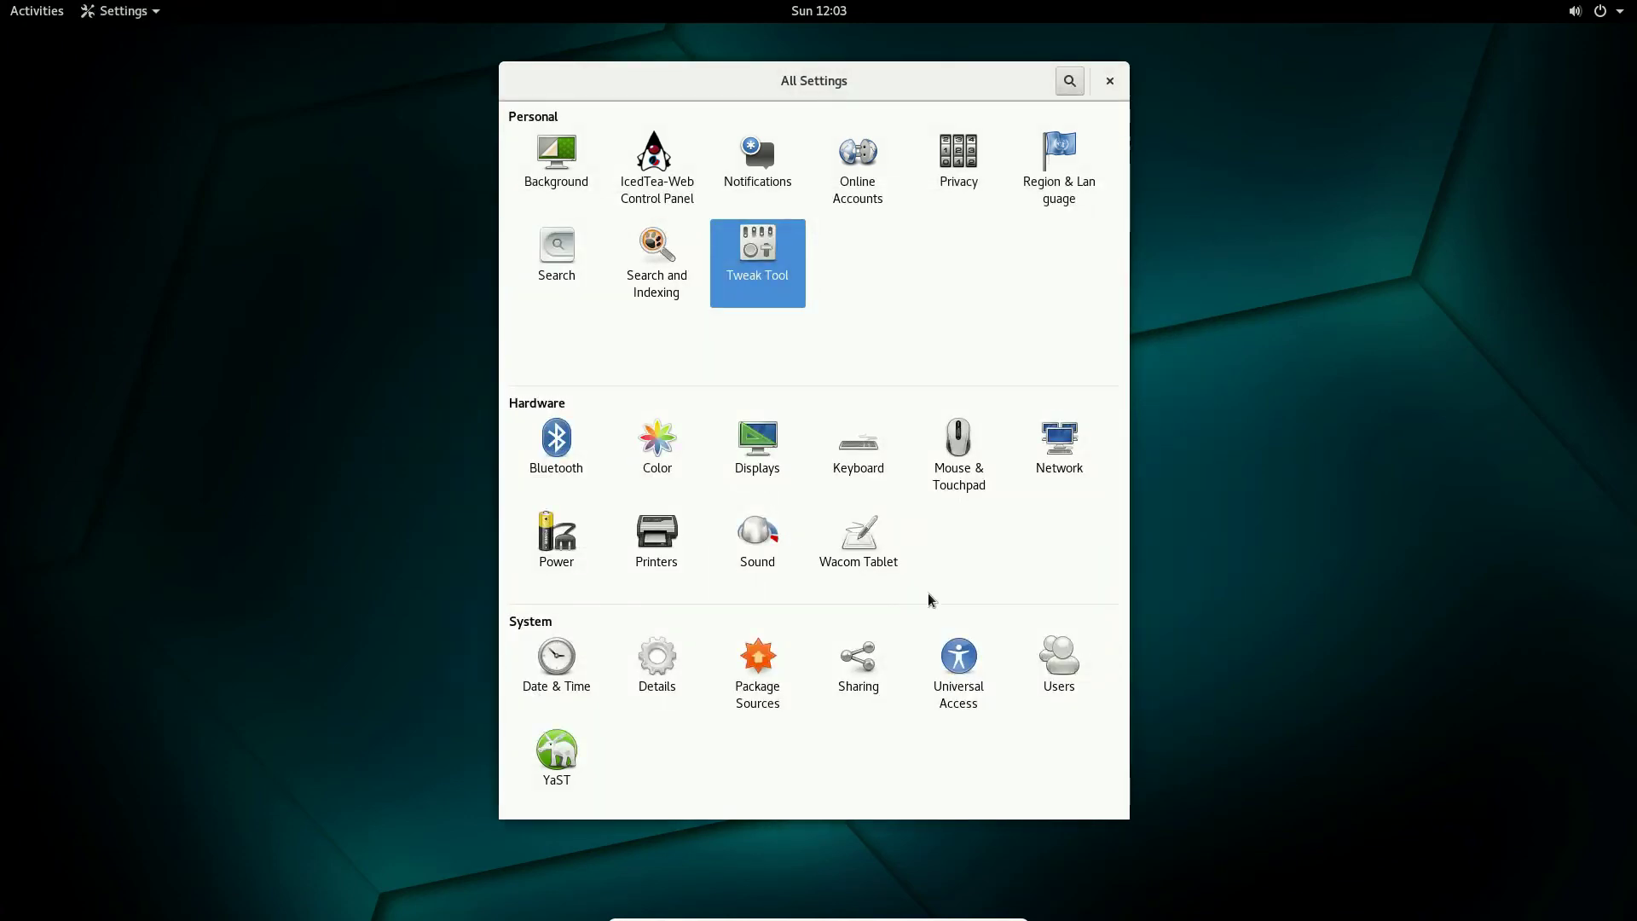
- View the Privacy settings, and examine the Overview and Default Applications pages of the system Details
{"action": "left_click", "coordinate": [983, 179]}
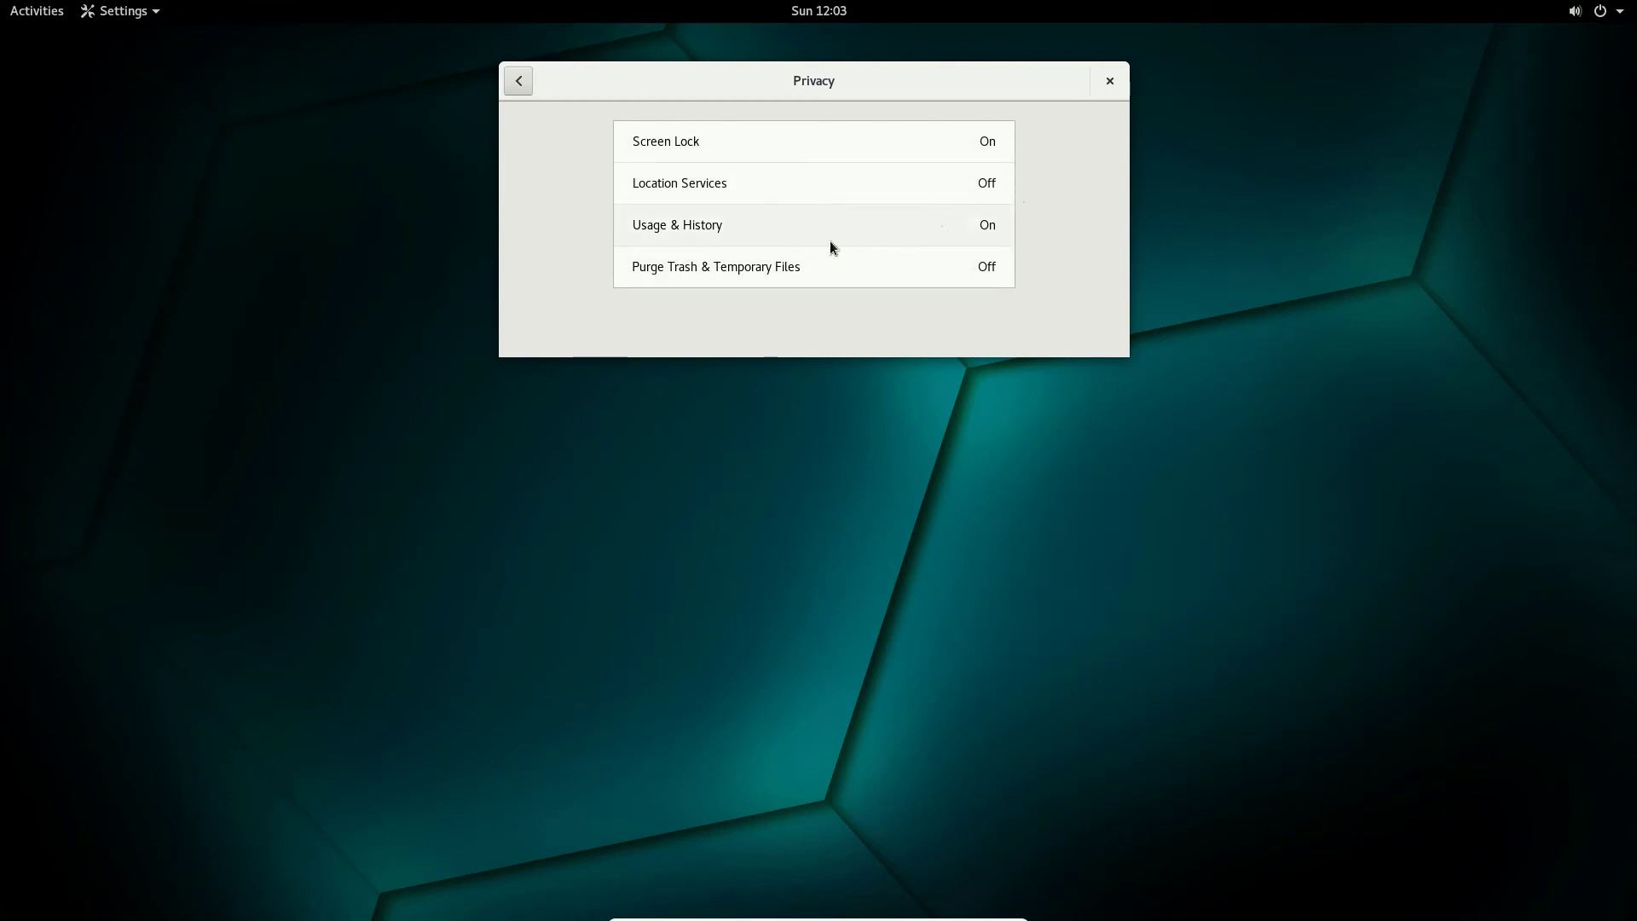
{"action": "left_click", "coordinate": [519, 82]}
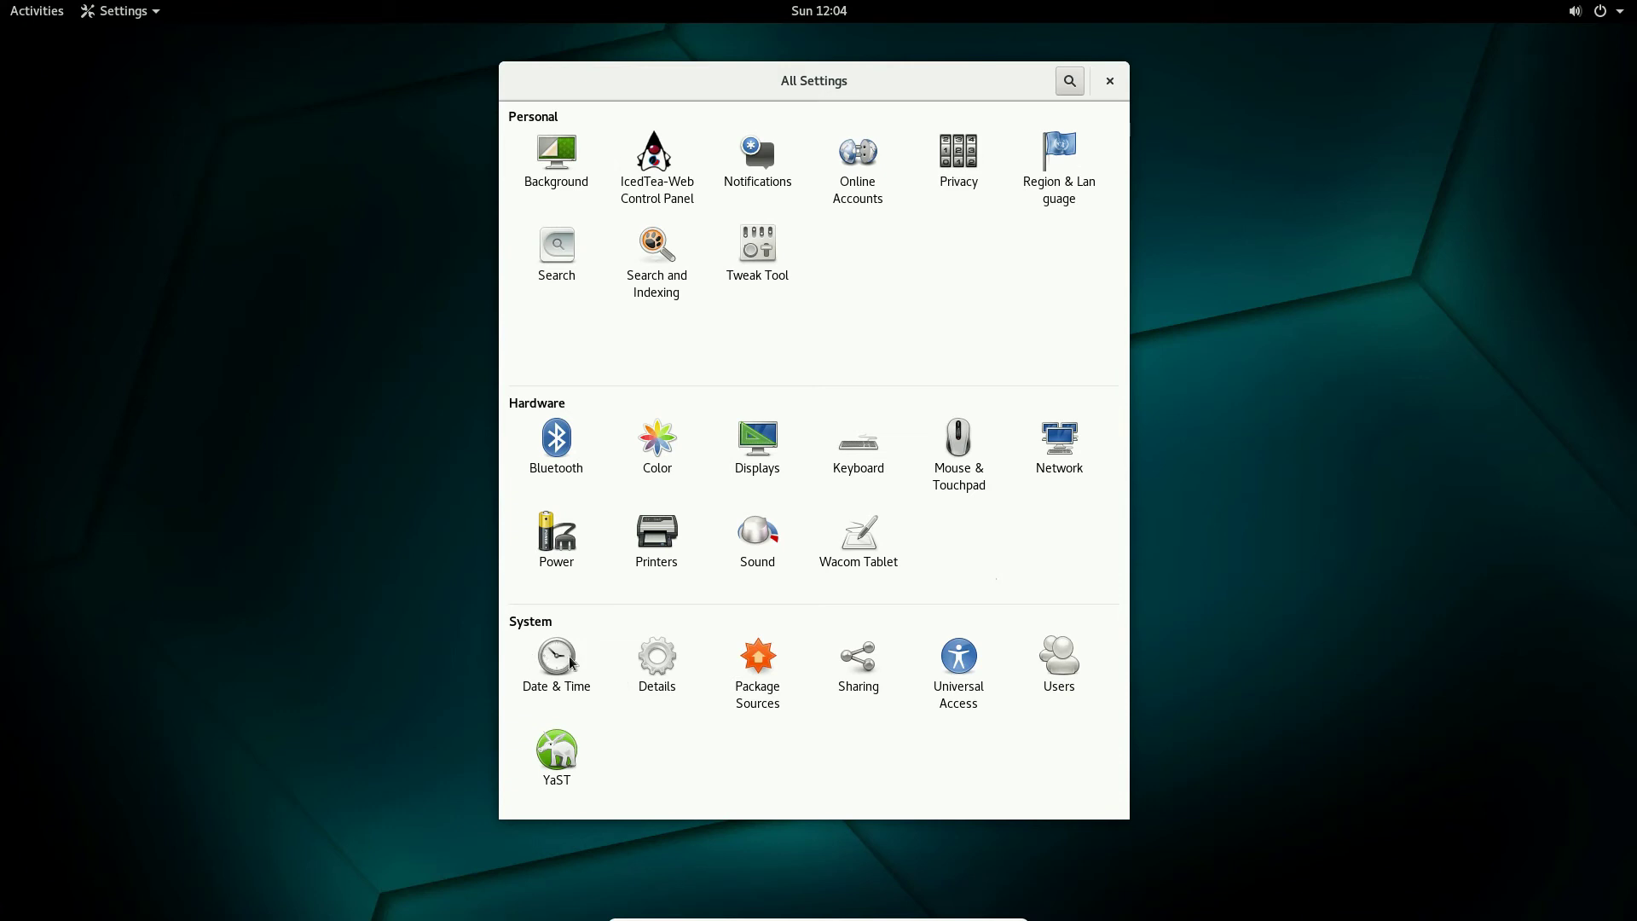
{"action": "left_click", "coordinate": [655, 676]}
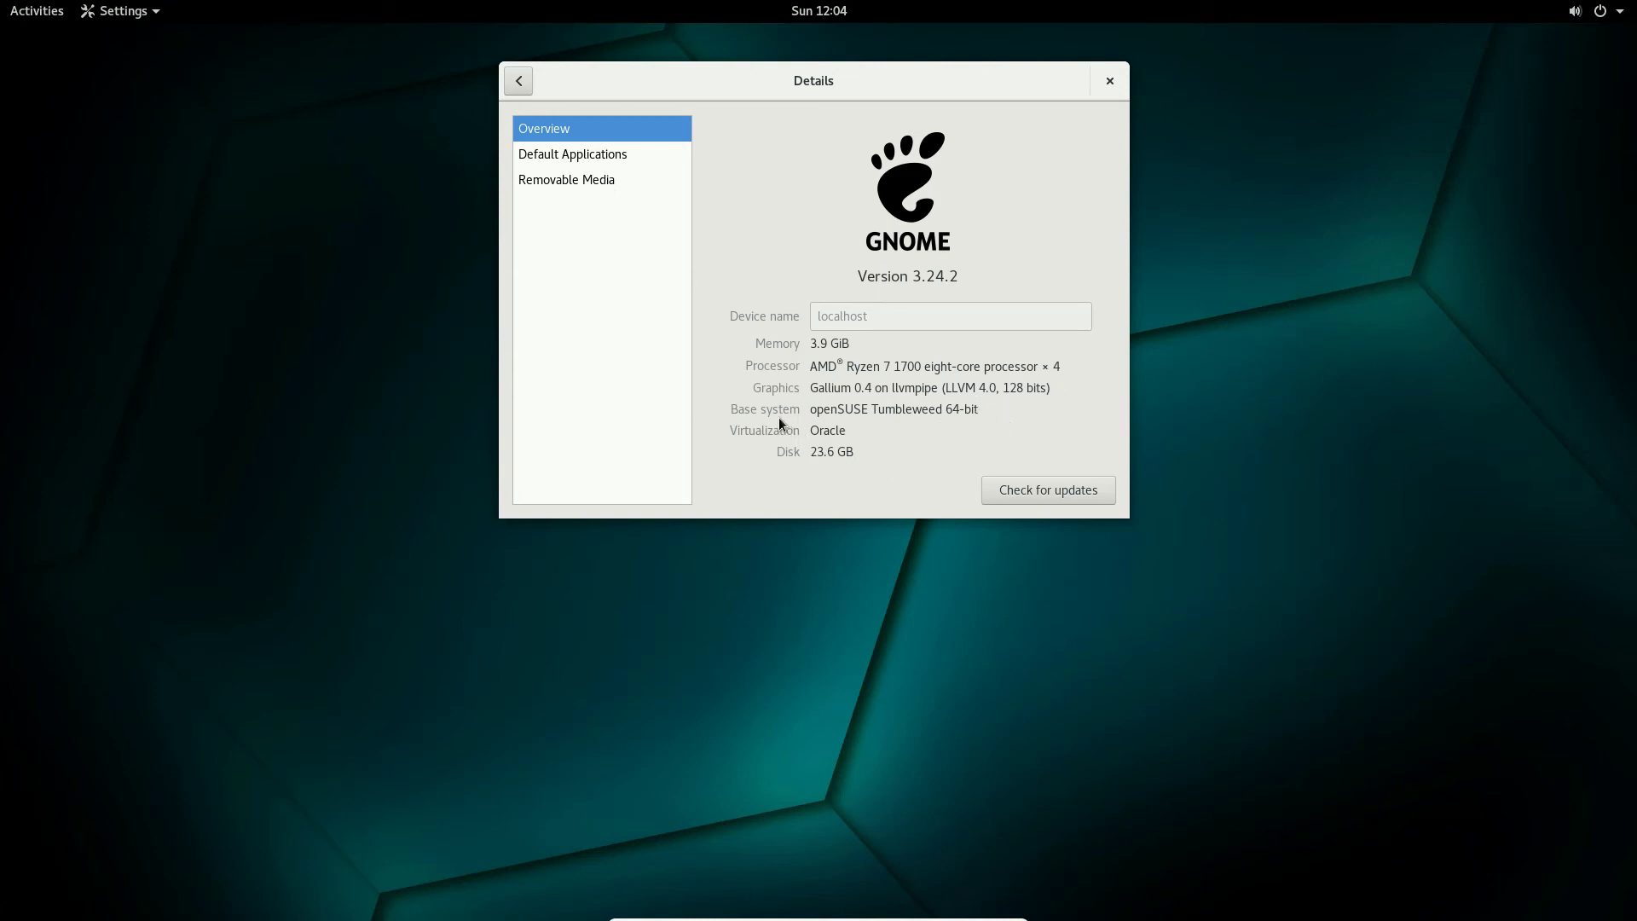
{"action": "left_click", "coordinate": [606, 155]}
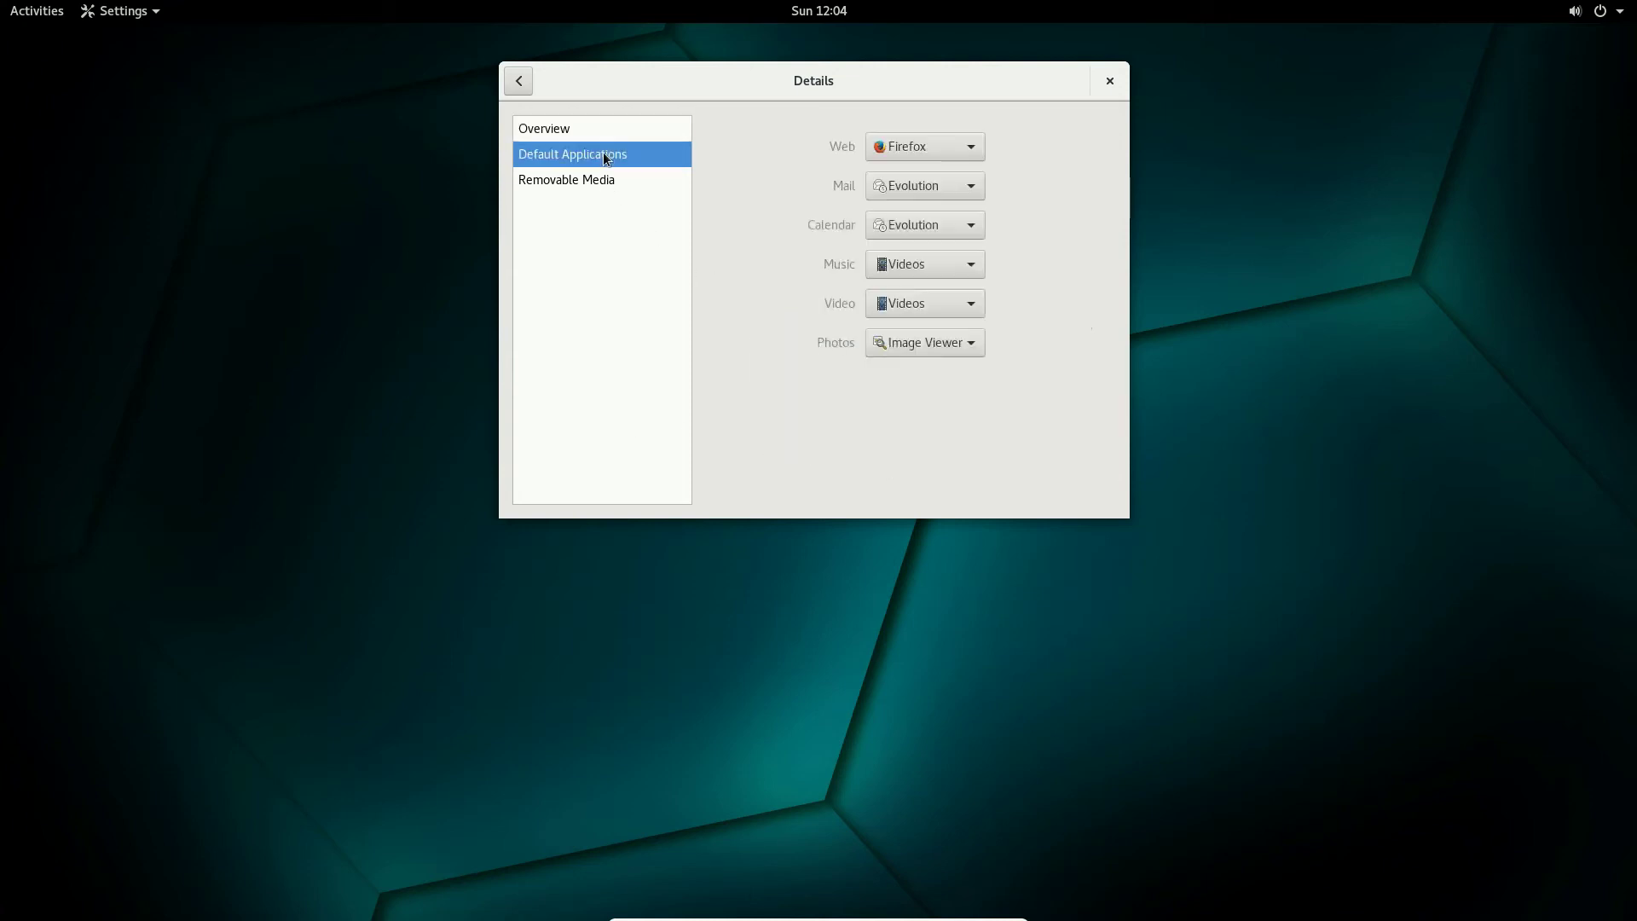
{"action": "left_click", "coordinate": [544, 126]}
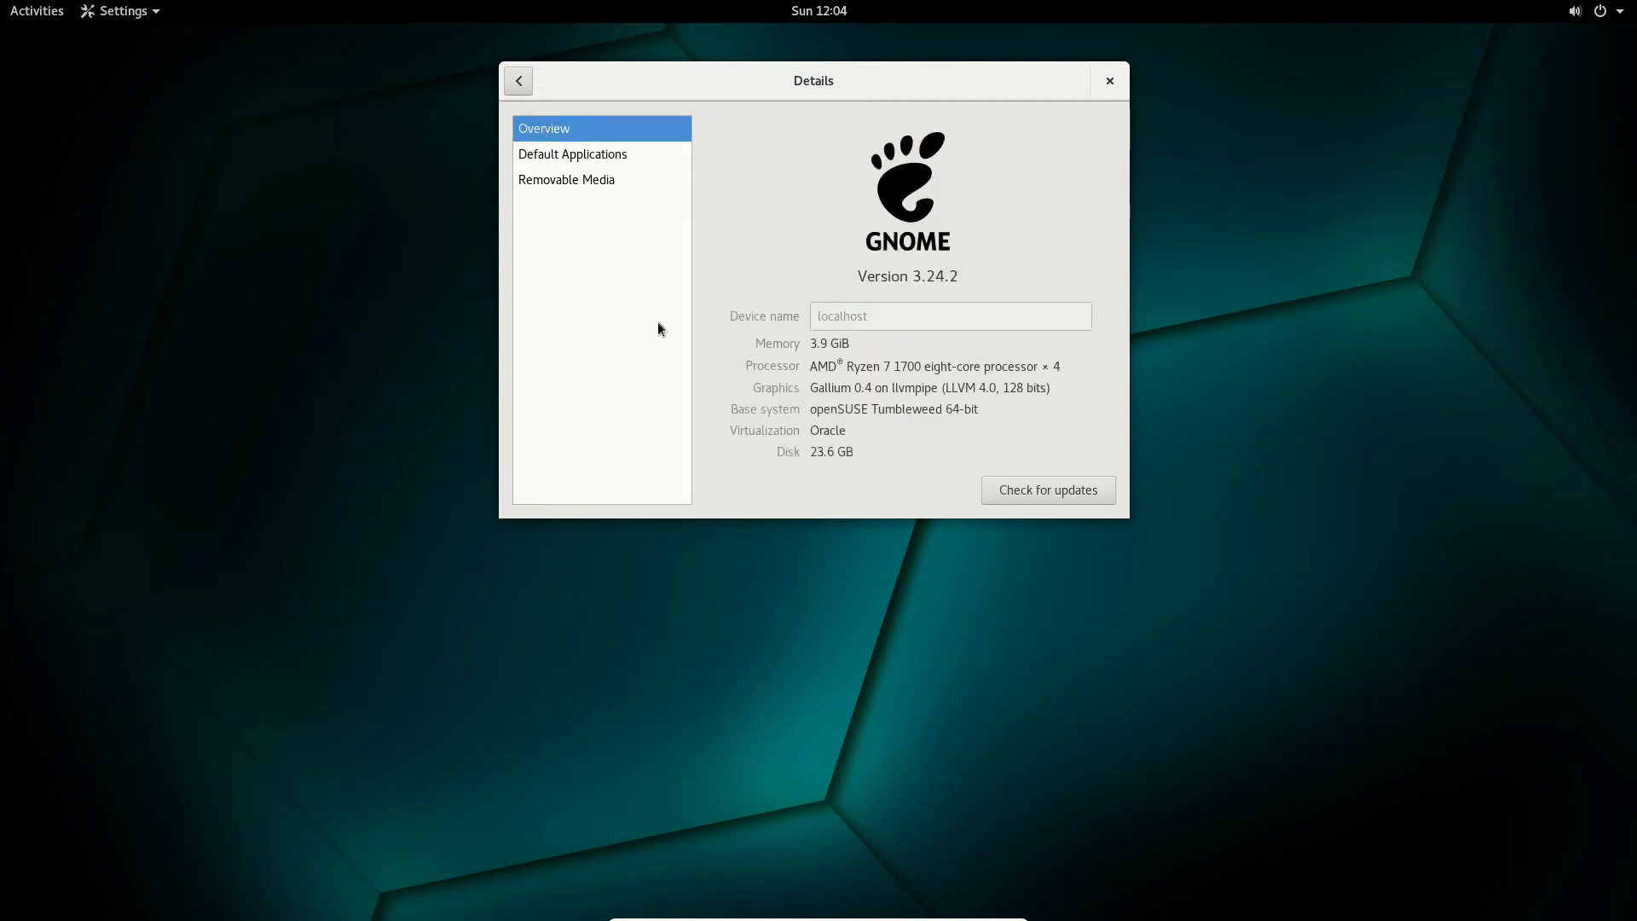
- Check for updates from the Details overview, and close the Software window that opens
{"action": "left_click", "coordinate": [1010, 484]}
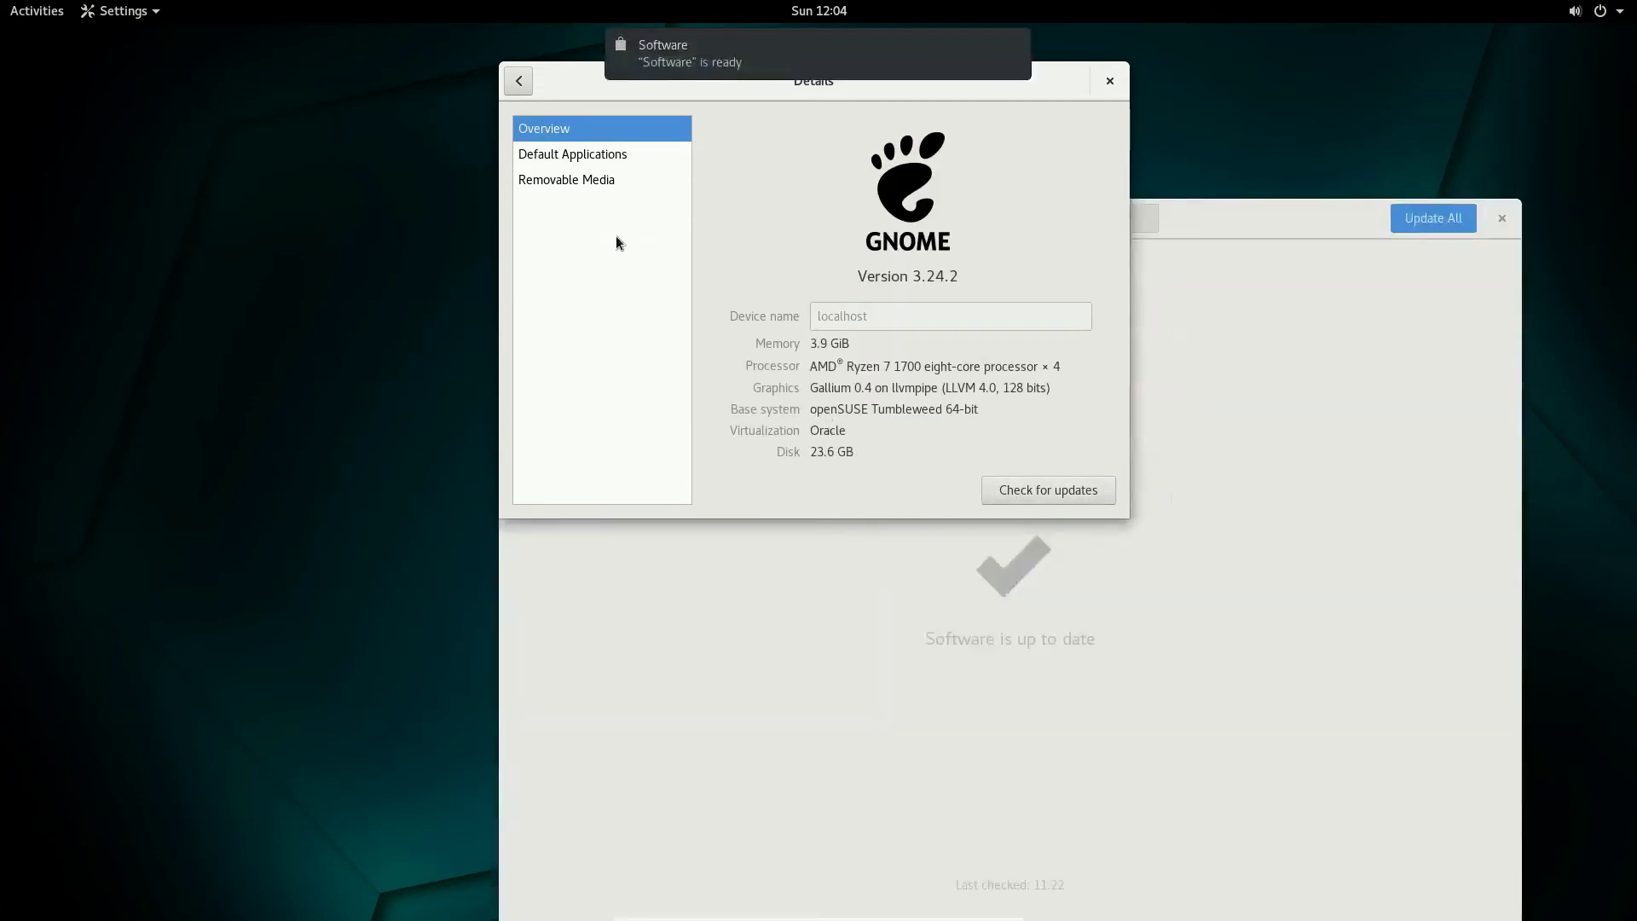
{"action": "left_click", "coordinate": [1249, 224]}
{"action": "left_click", "coordinate": [1503, 219]}
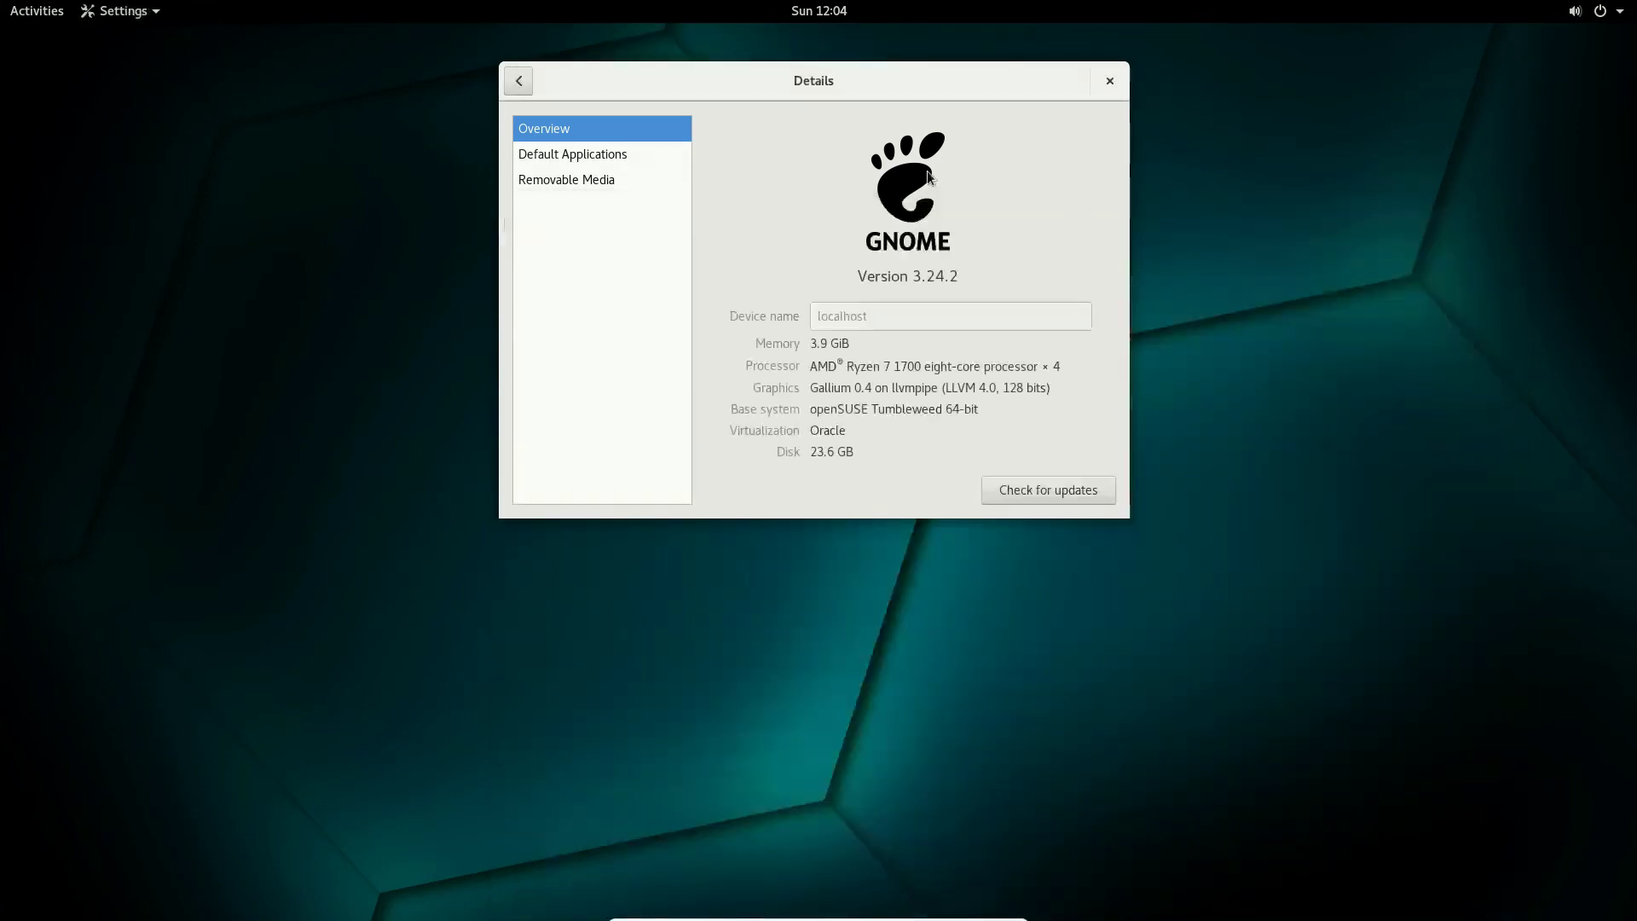
- View the Default Applications and Removable Media pages of Details, and return to All Settings
{"action": "left_click", "coordinate": [608, 161]}
{"action": "left_click", "coordinate": [592, 181]}
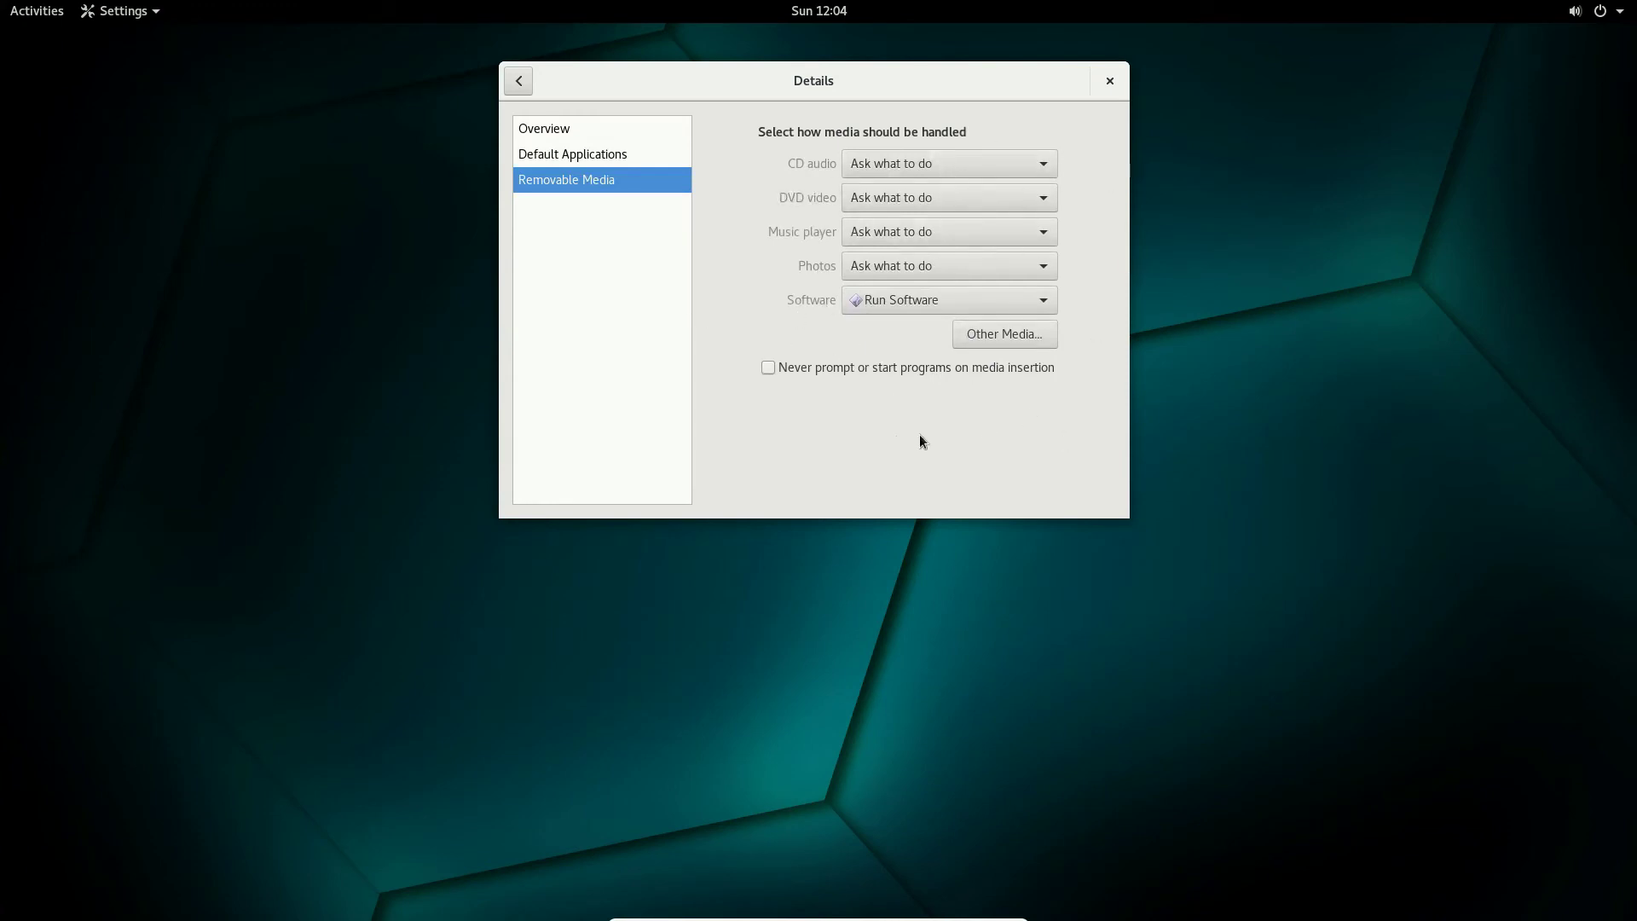
{"action": "left_click", "coordinate": [518, 81]}
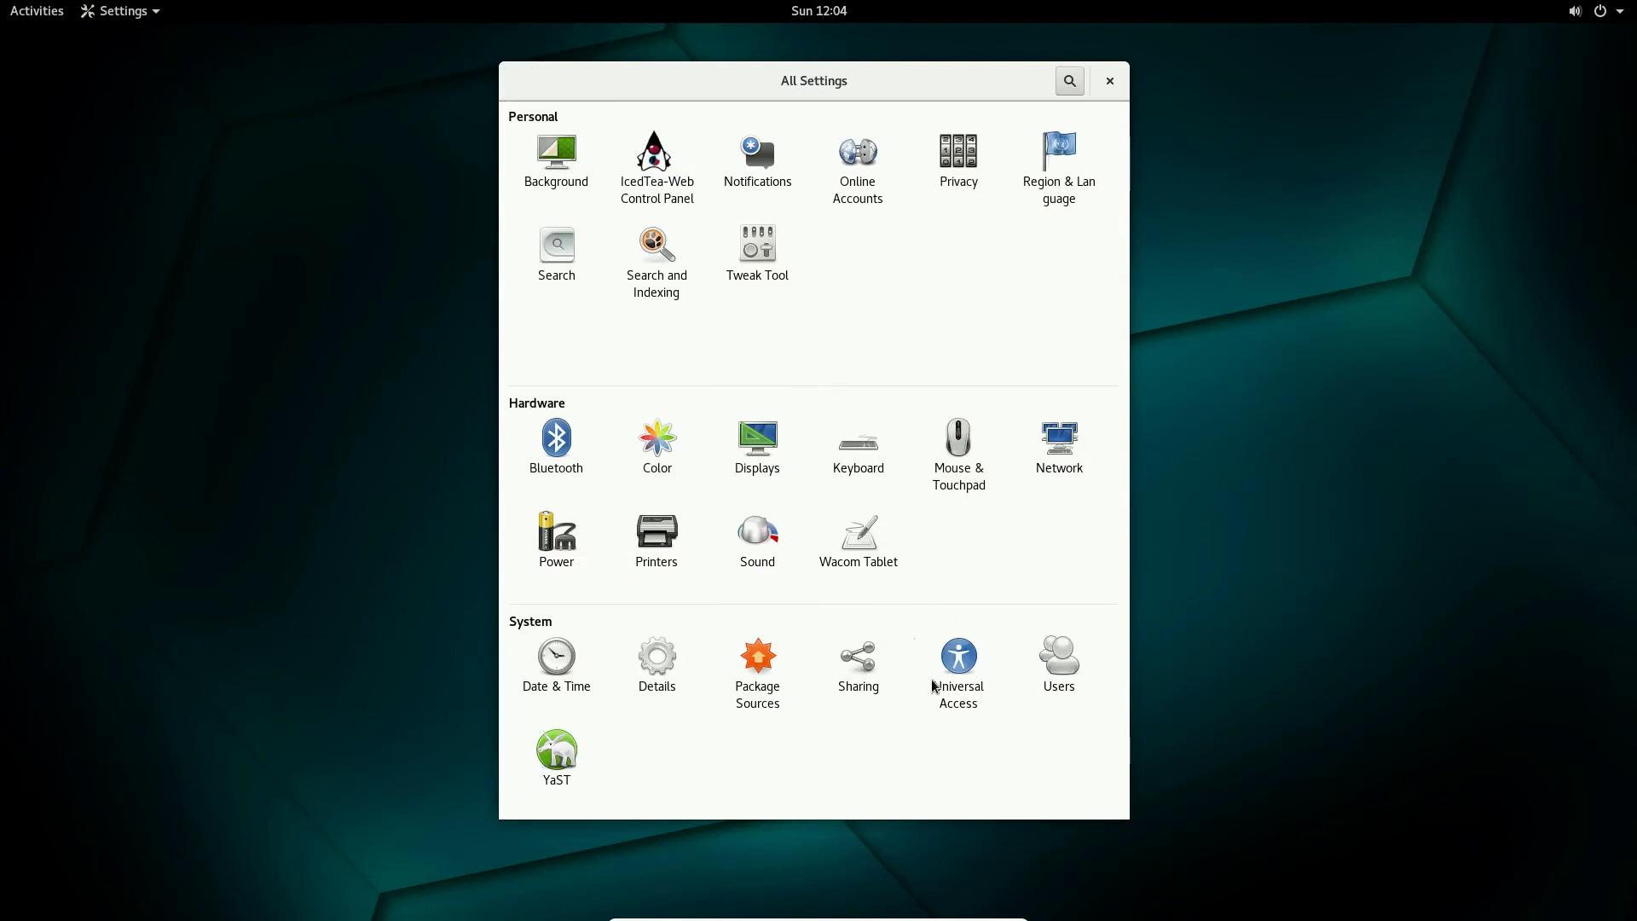
- Launch YaST from All Settings and authenticate with the root password
{"action": "left_click", "coordinate": [567, 770]}
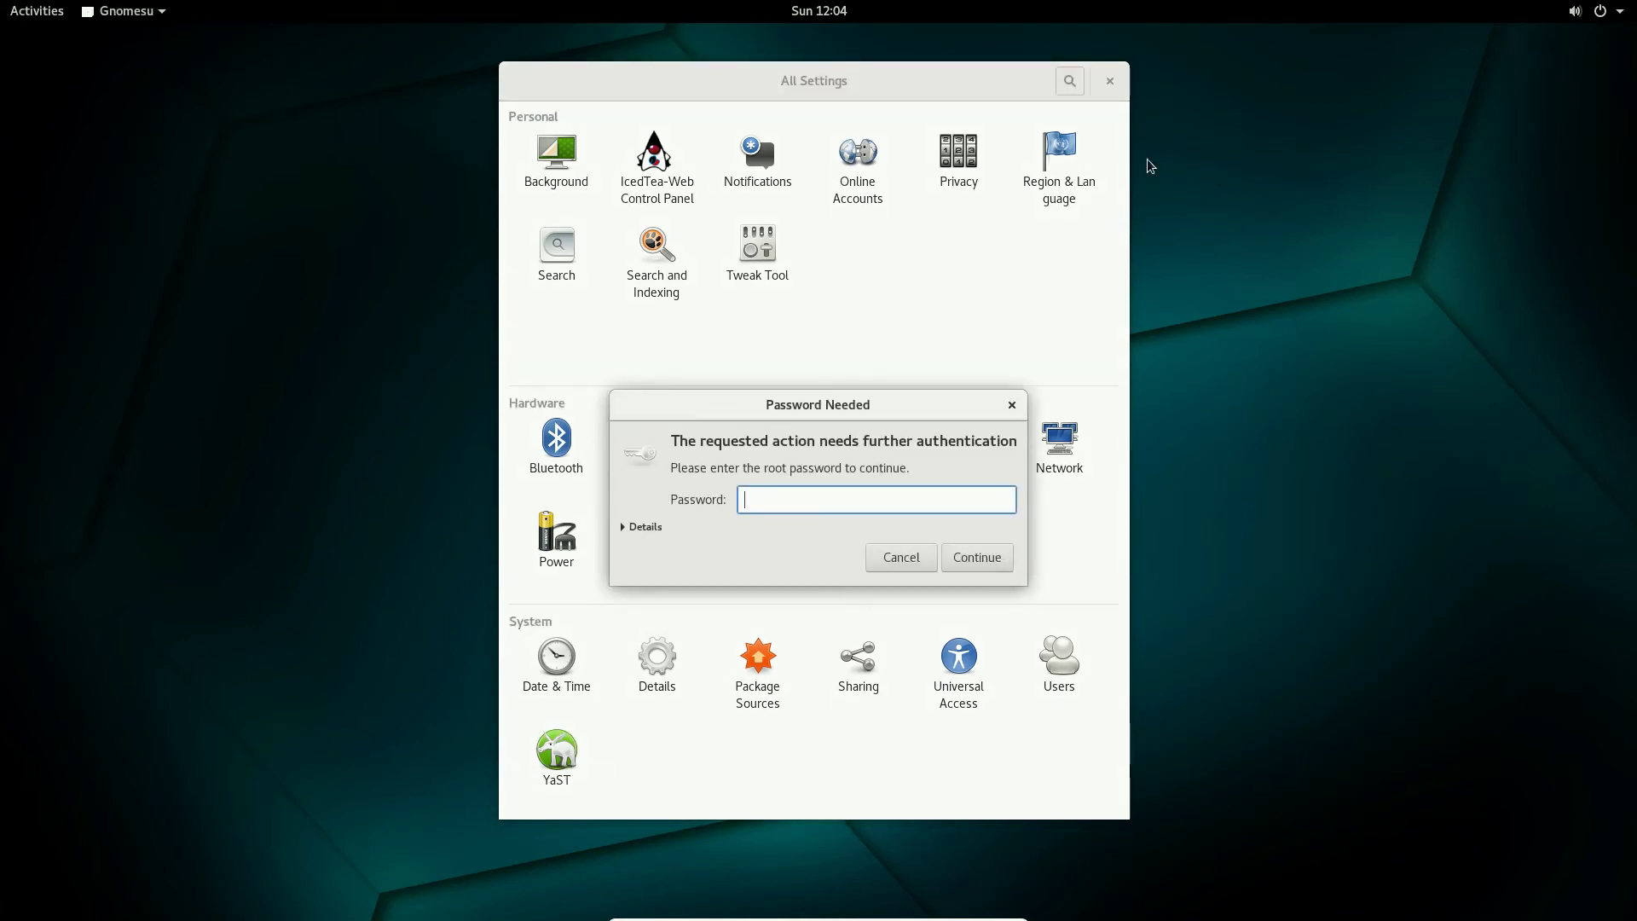
{"action": "type", "text": "*****"}
{"action": "key", "text": "Return"}
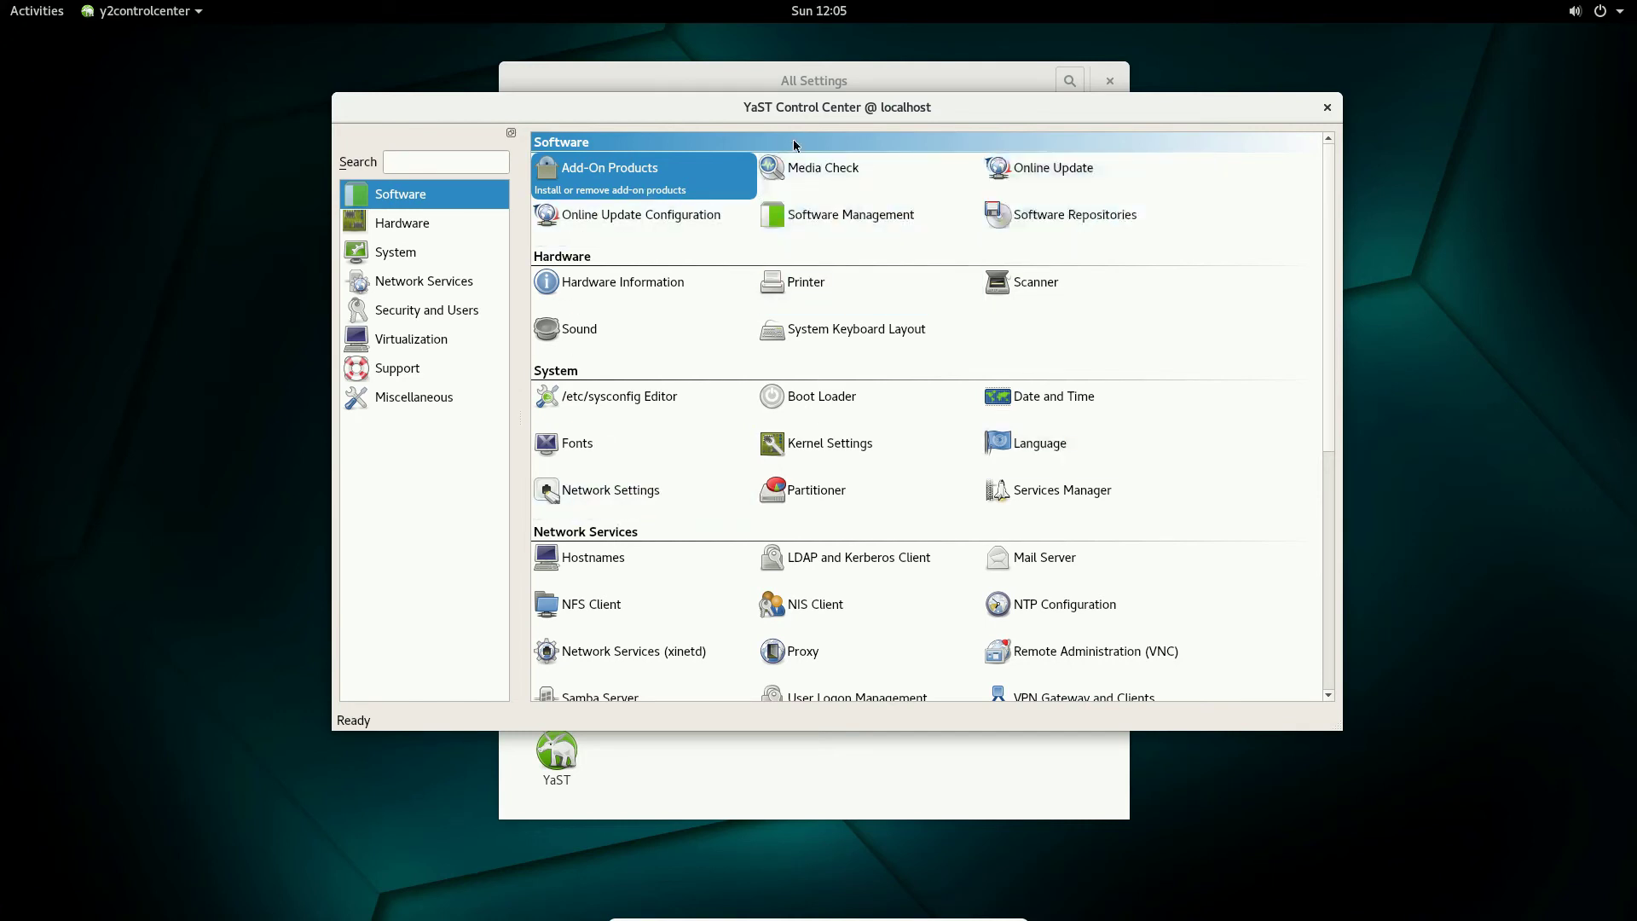
- Open Hardware Information and Services Manager from YaST, bringing the Control Center back to the front after each
{"action": "left_click", "coordinate": [687, 285]}
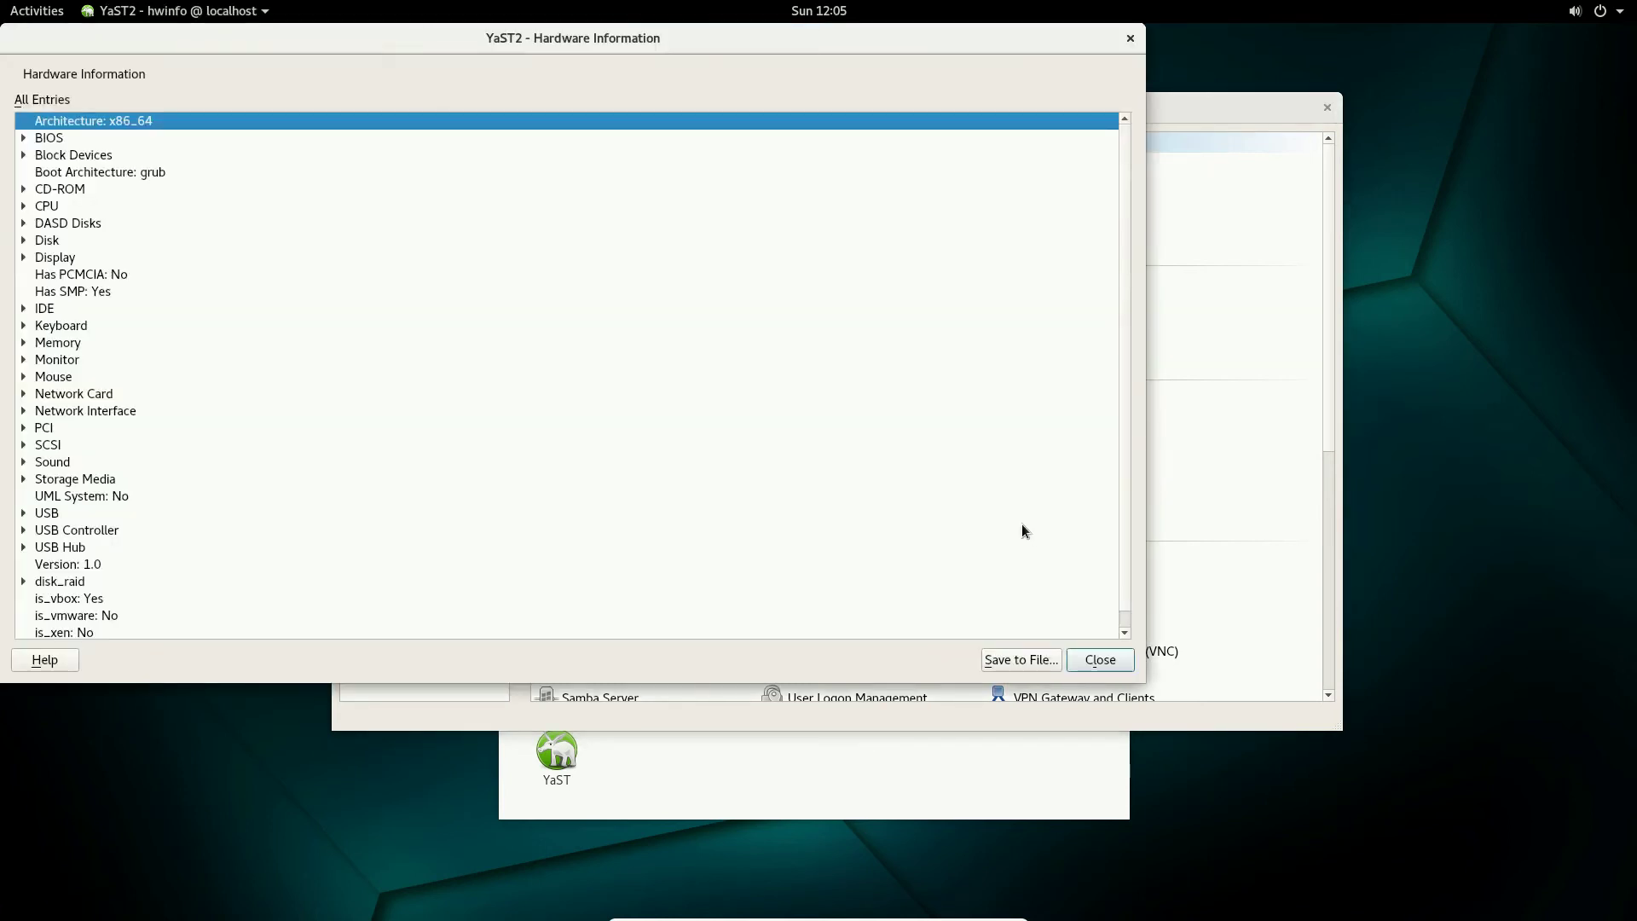
{"action": "left_click", "coordinate": [1205, 101]}
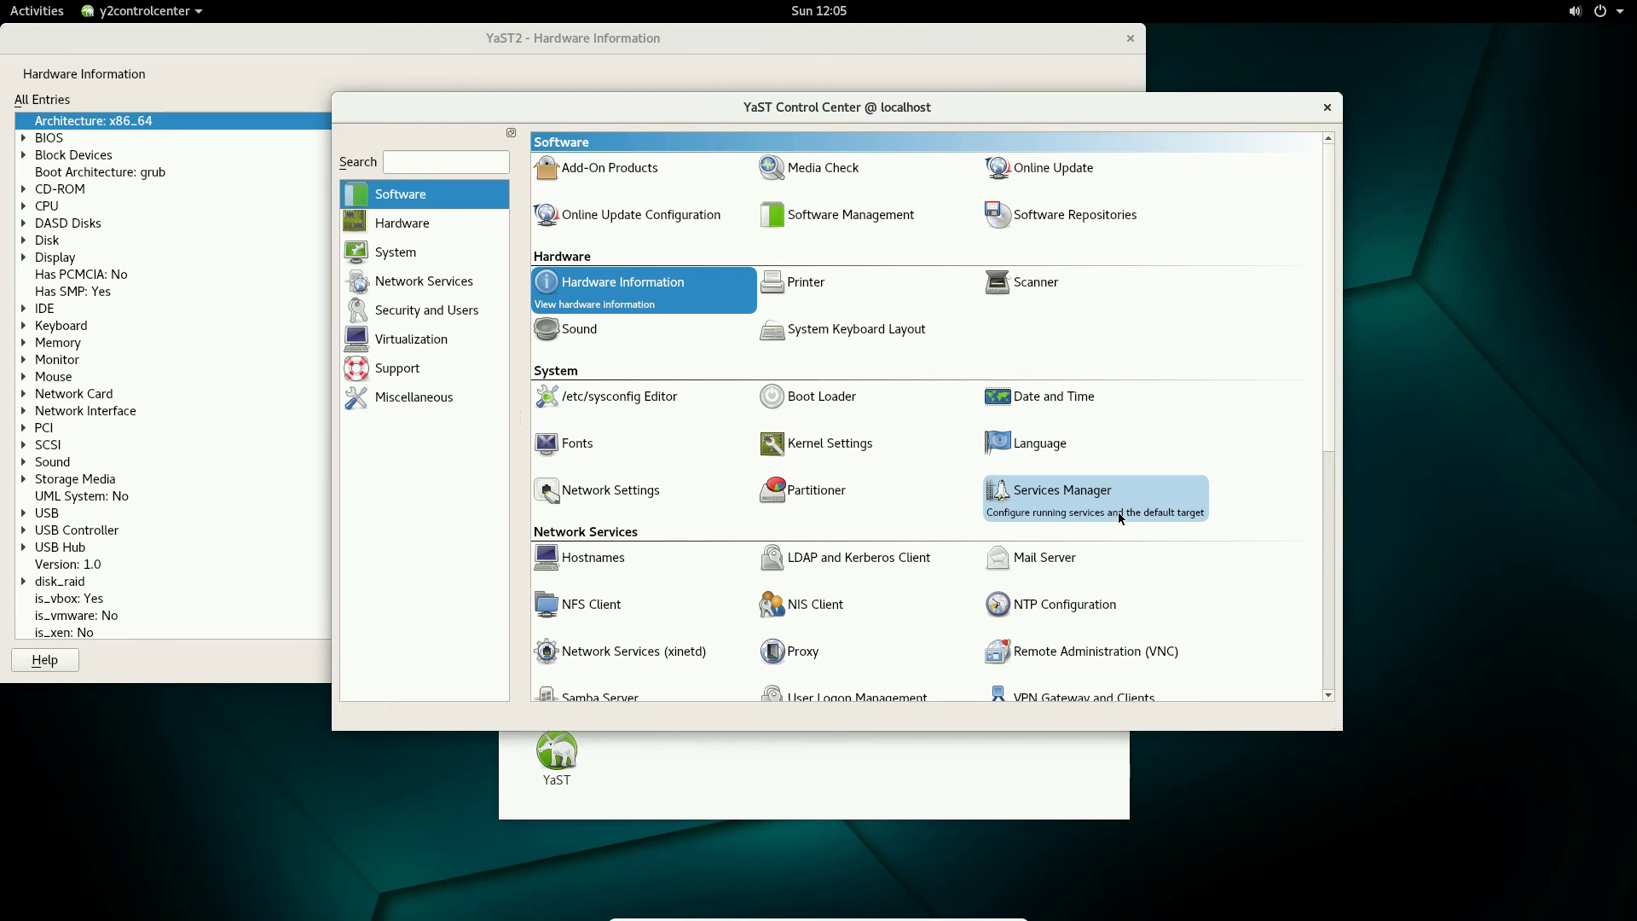
{"action": "scroll", "coordinate": [1098, 567], "scroll_direction": "down", "scroll_amount": 3}
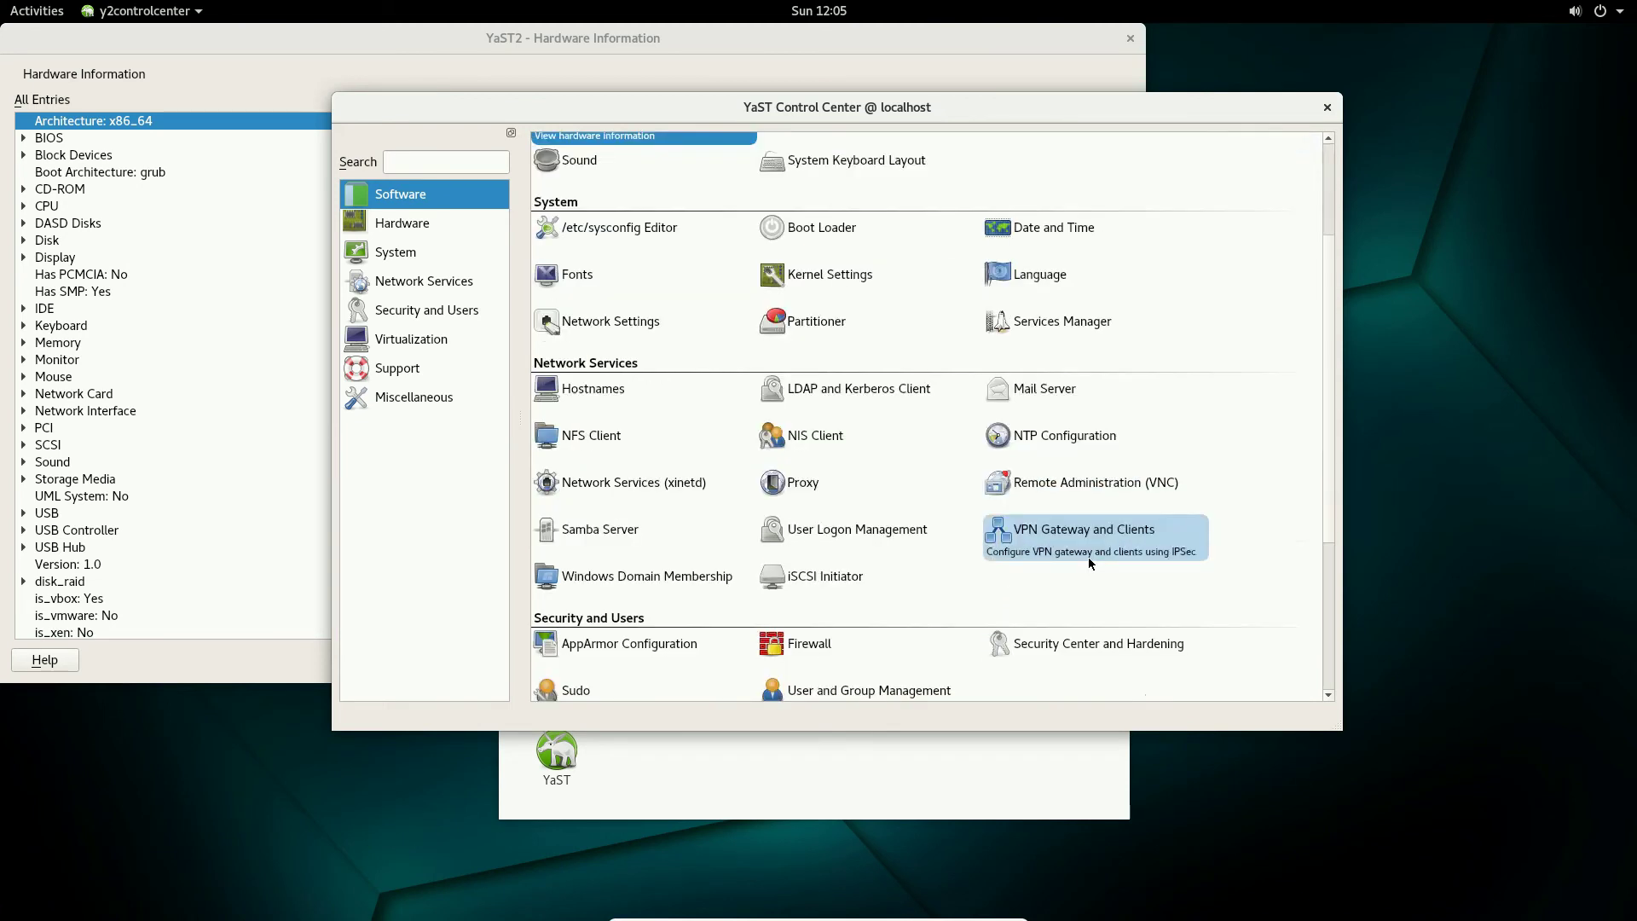
{"action": "left_click", "coordinate": [1170, 330]}
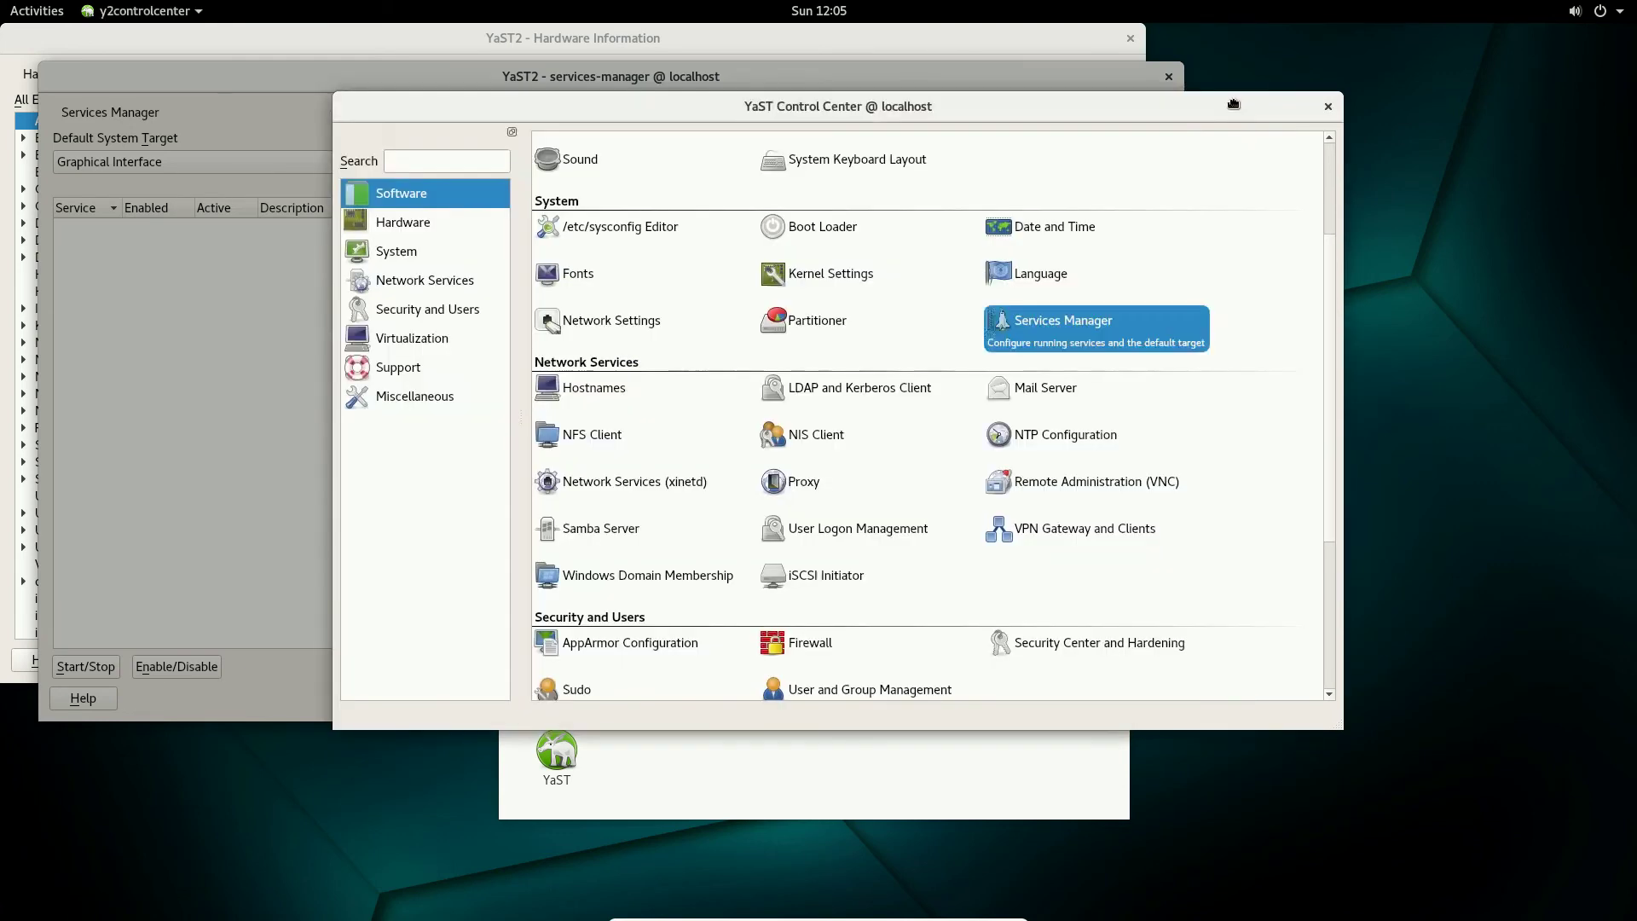
{"action": "left_click", "coordinate": [1228, 102]}
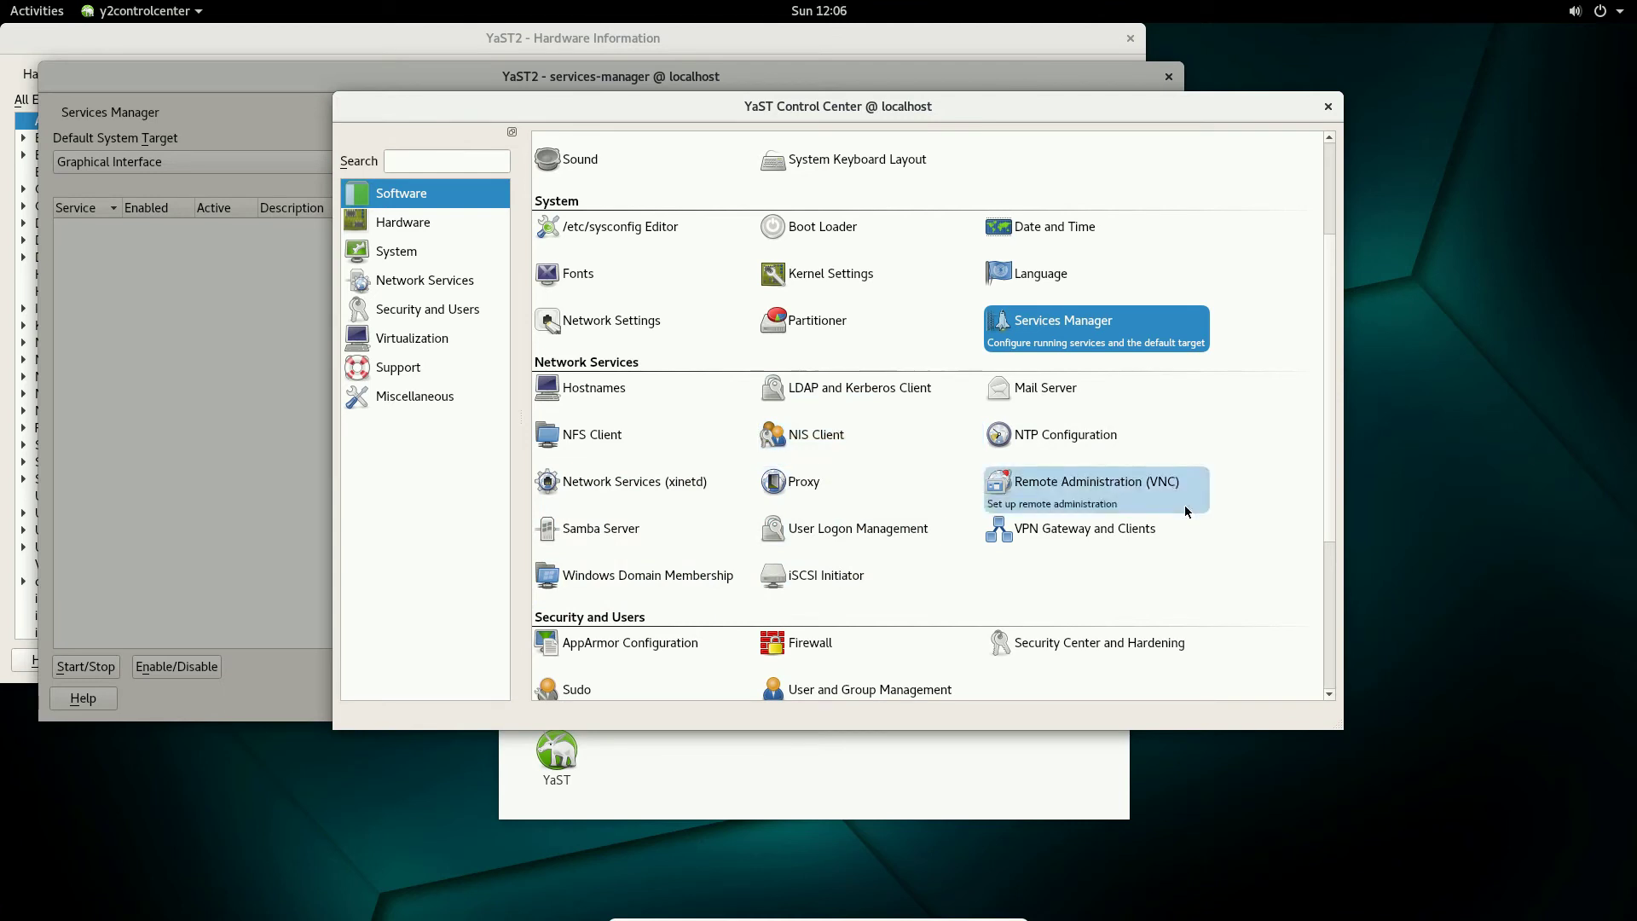
- Browse the YaST Control Center modules, including the Hardware, System and Miscellaneous categories
{"action": "scroll", "coordinate": [1184, 504], "scroll_direction": "down", "scroll_amount": 3}
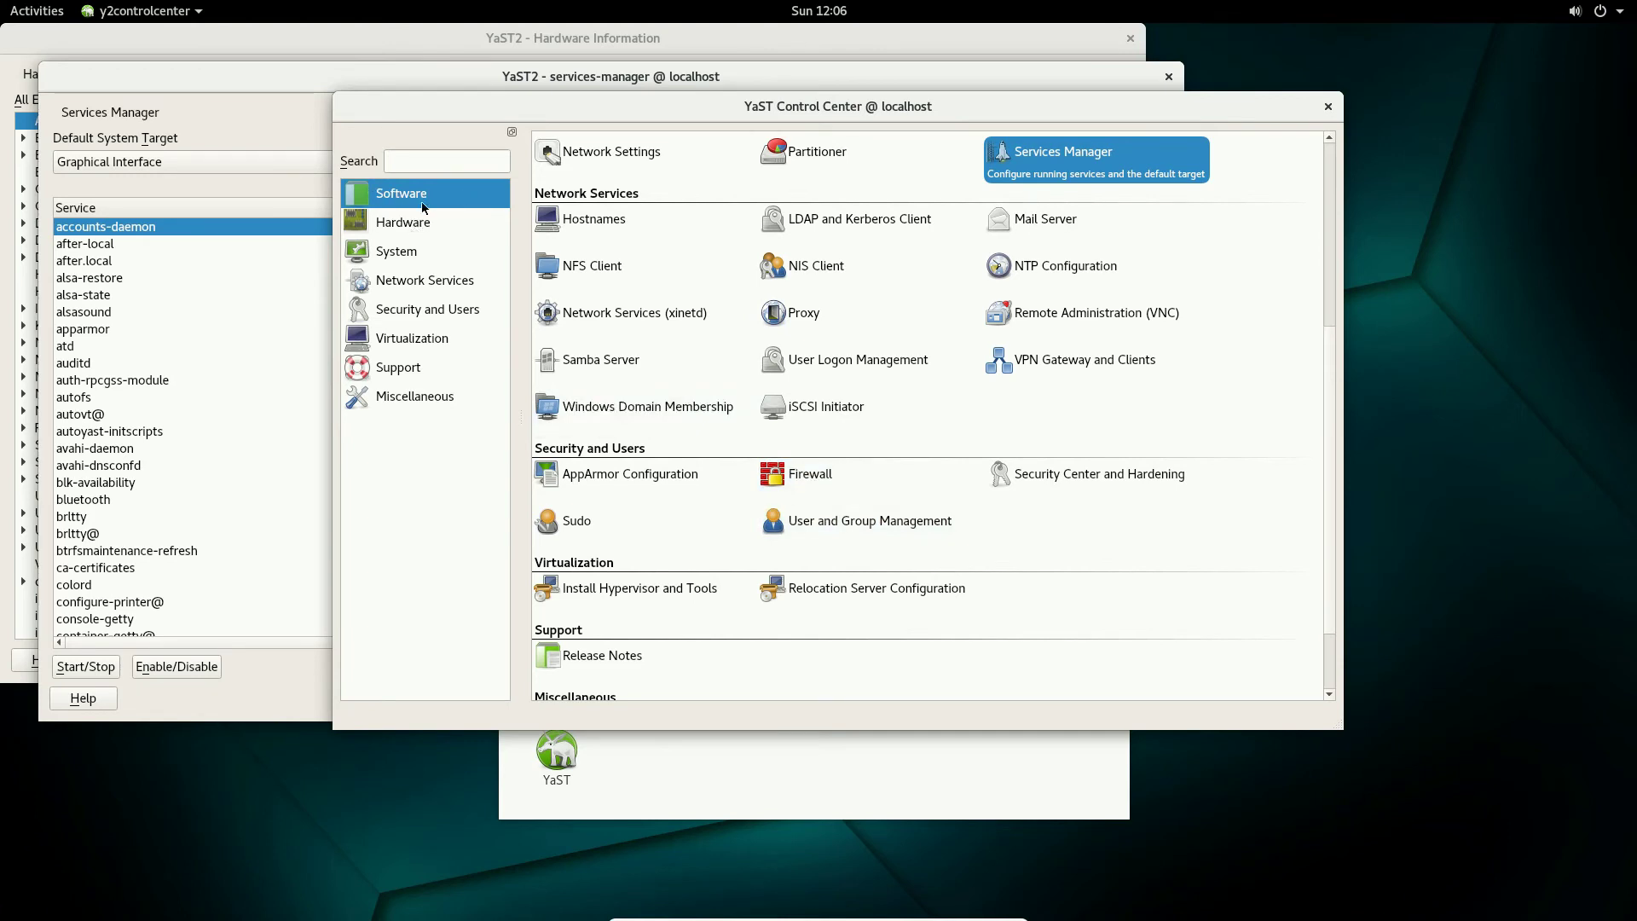
{"action": "left_click", "coordinate": [414, 226]}
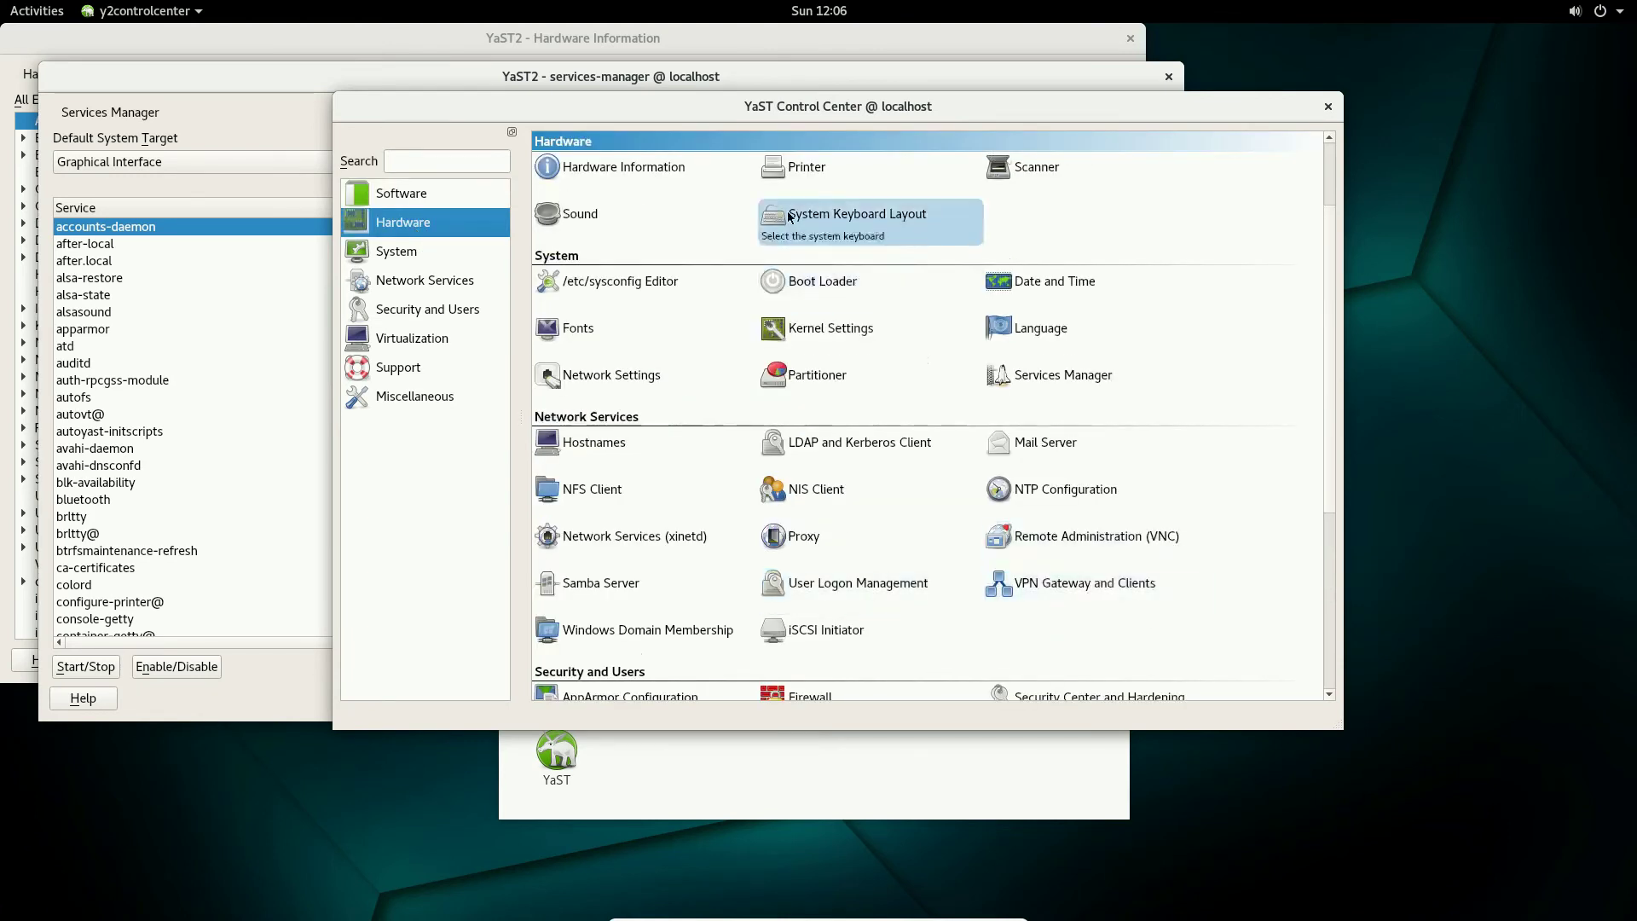
{"action": "left_click", "coordinate": [388, 263]}
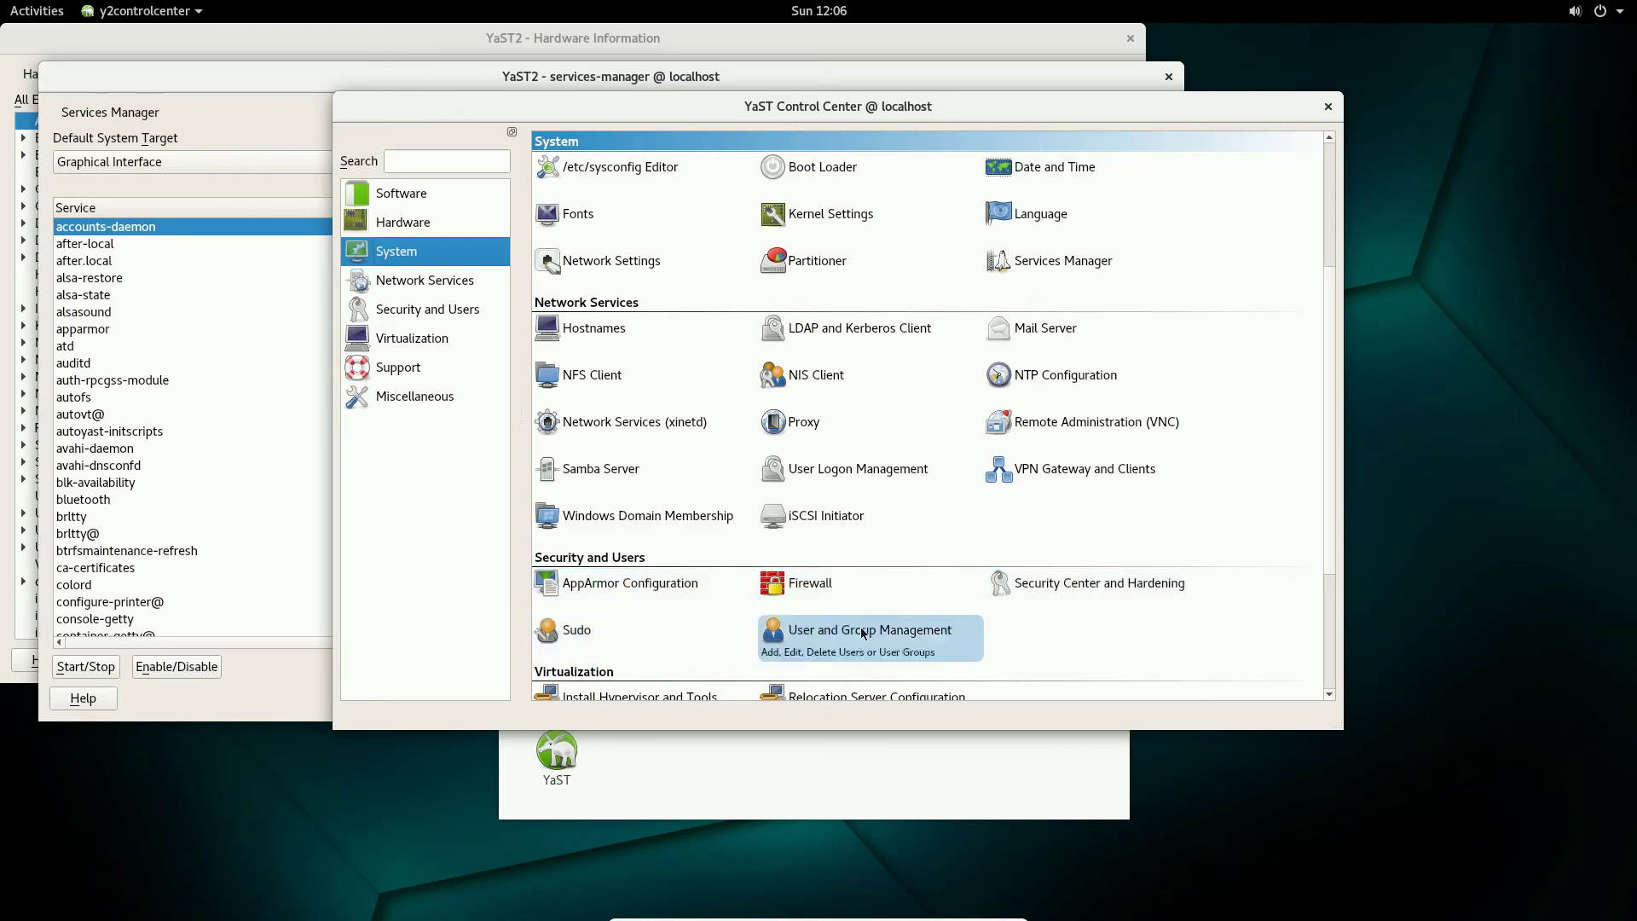
{"action": "scroll", "coordinate": [940, 527], "scroll_direction": "down", "scroll_amount": 3}
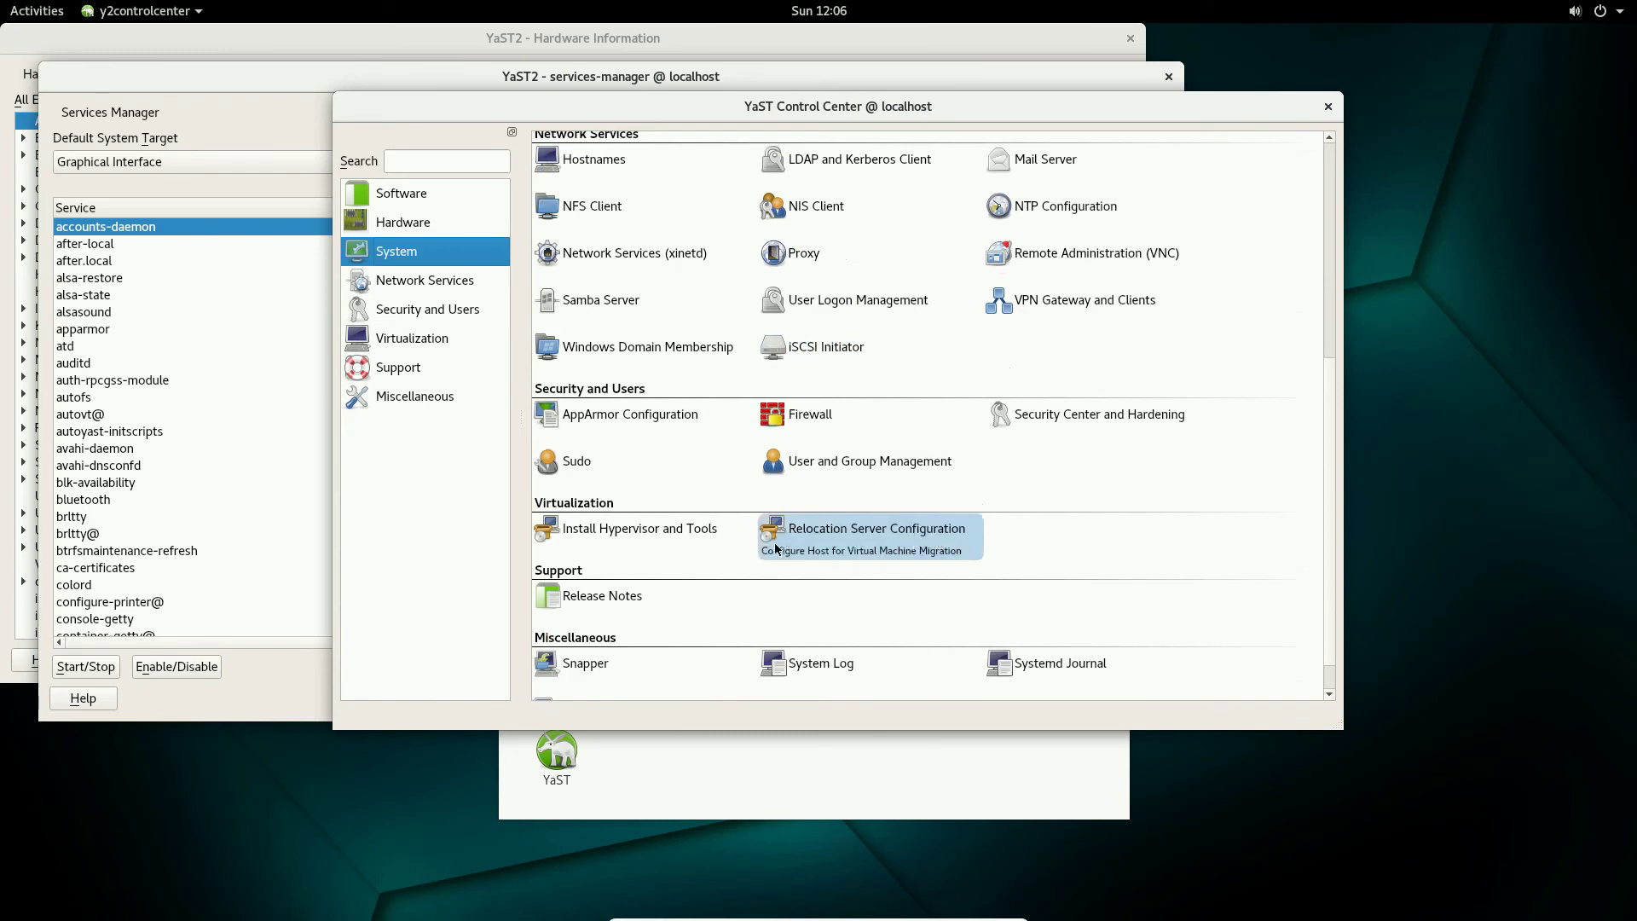
{"action": "scroll", "coordinate": [819, 560], "scroll_direction": "down", "scroll_amount": 1}
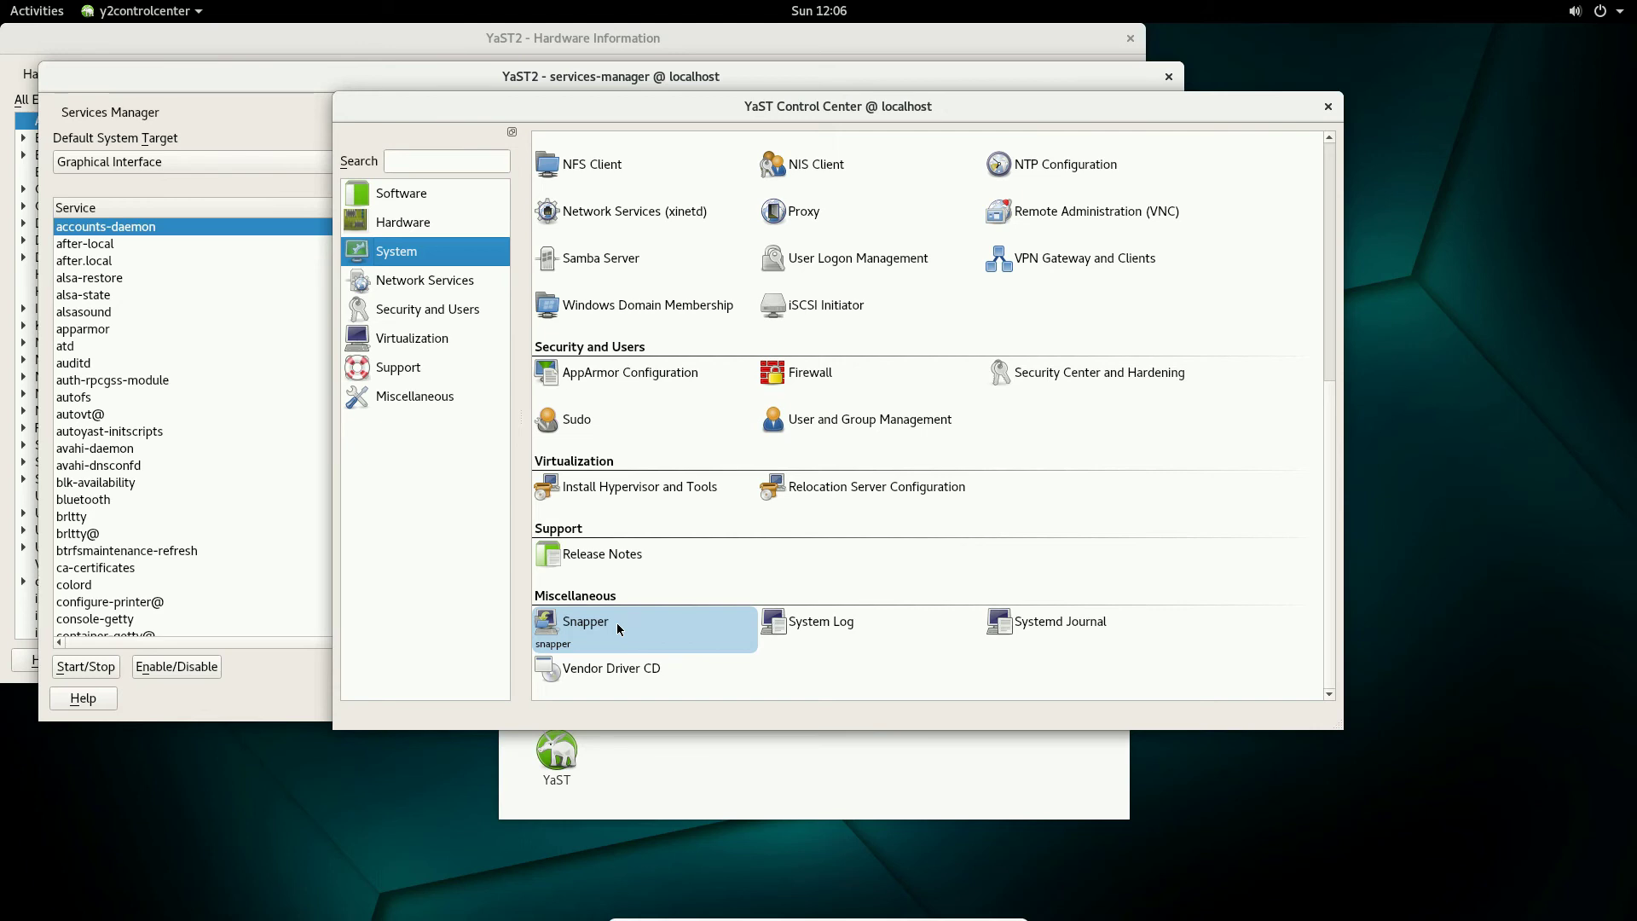
{"action": "left_click", "coordinate": [399, 399]}
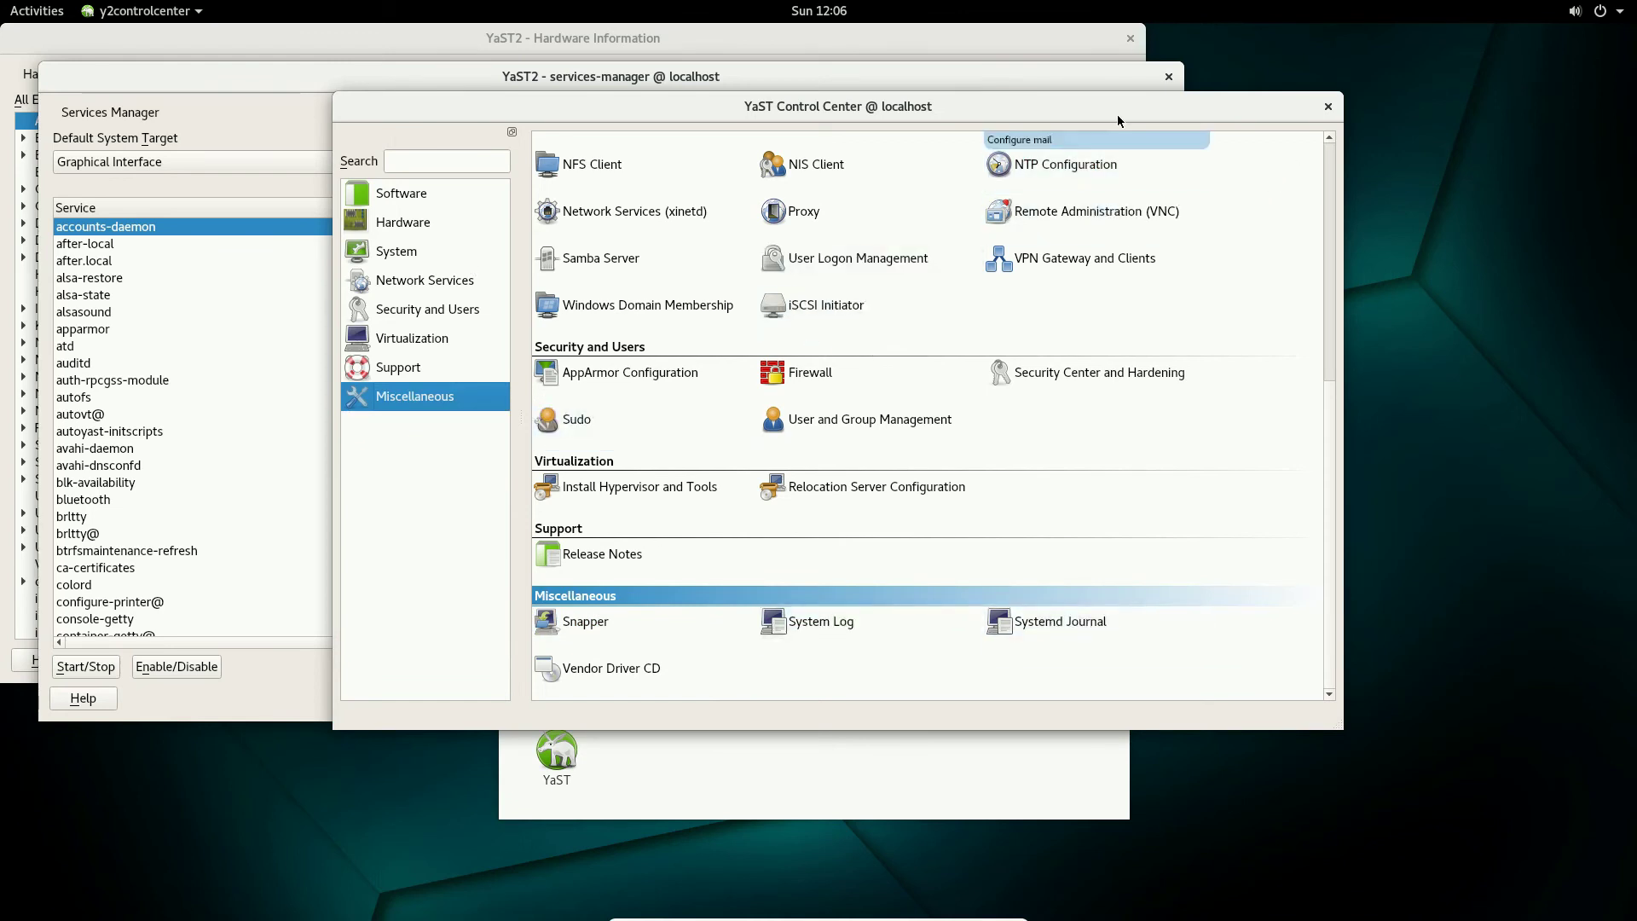
- Reposition the YaST Control Center window, look over its first module groups again, and close it
{"action": "left_click_drag", "start_coordinate": [1231, 104], "coordinate": [1187, 101]}
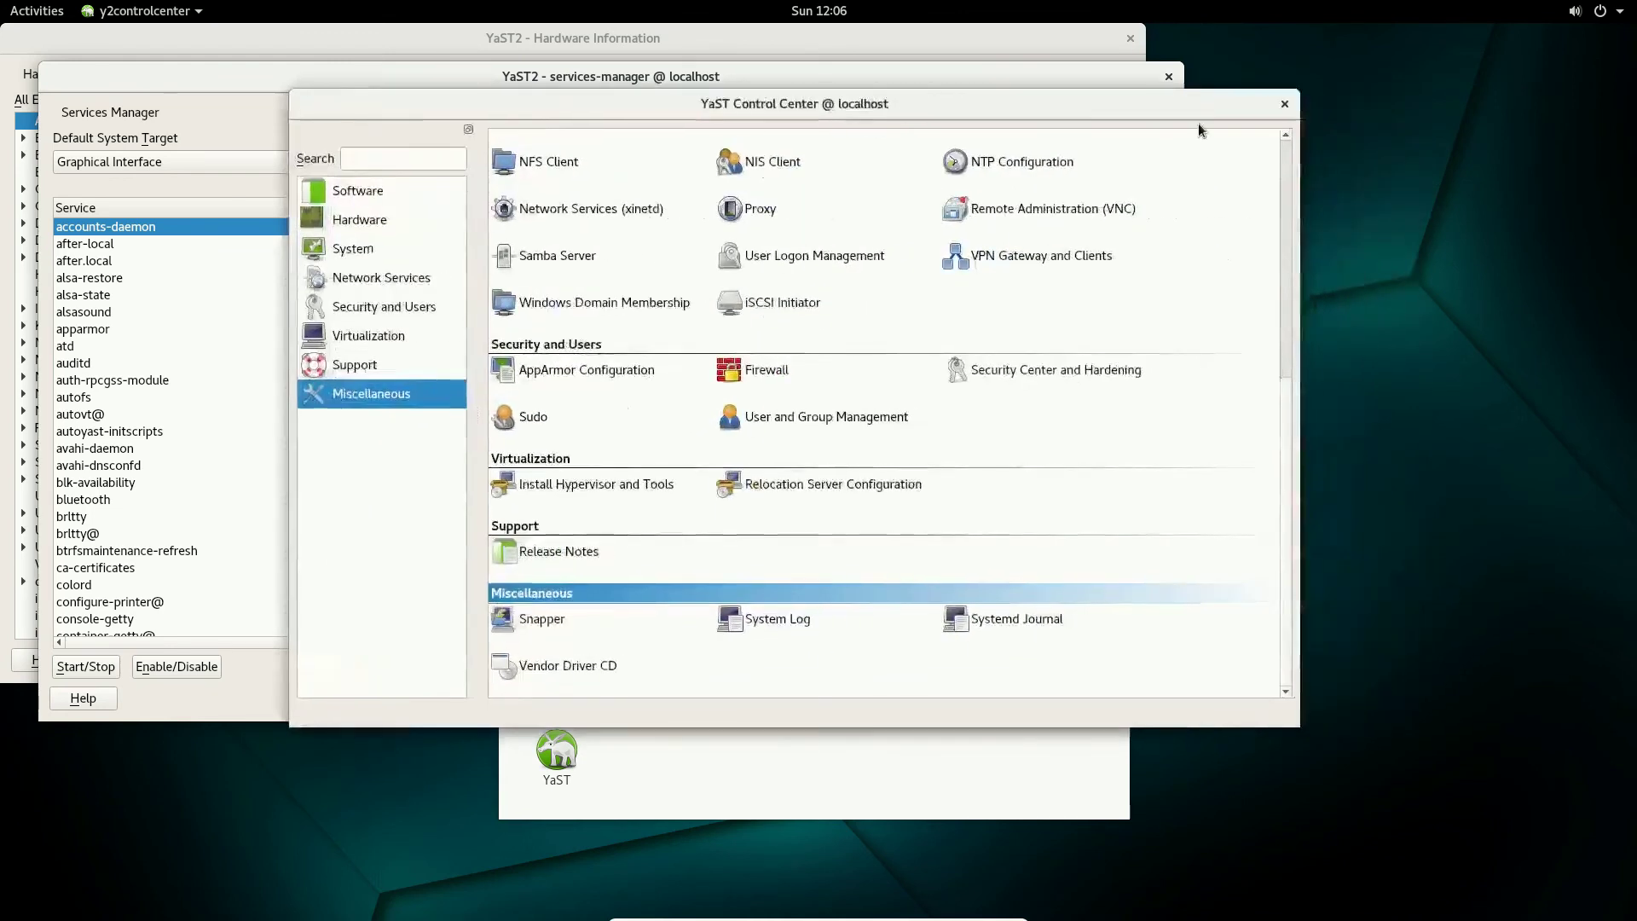
{"action": "scroll", "coordinate": [1288, 450], "scroll_direction": "up", "scroll_amount": 10}
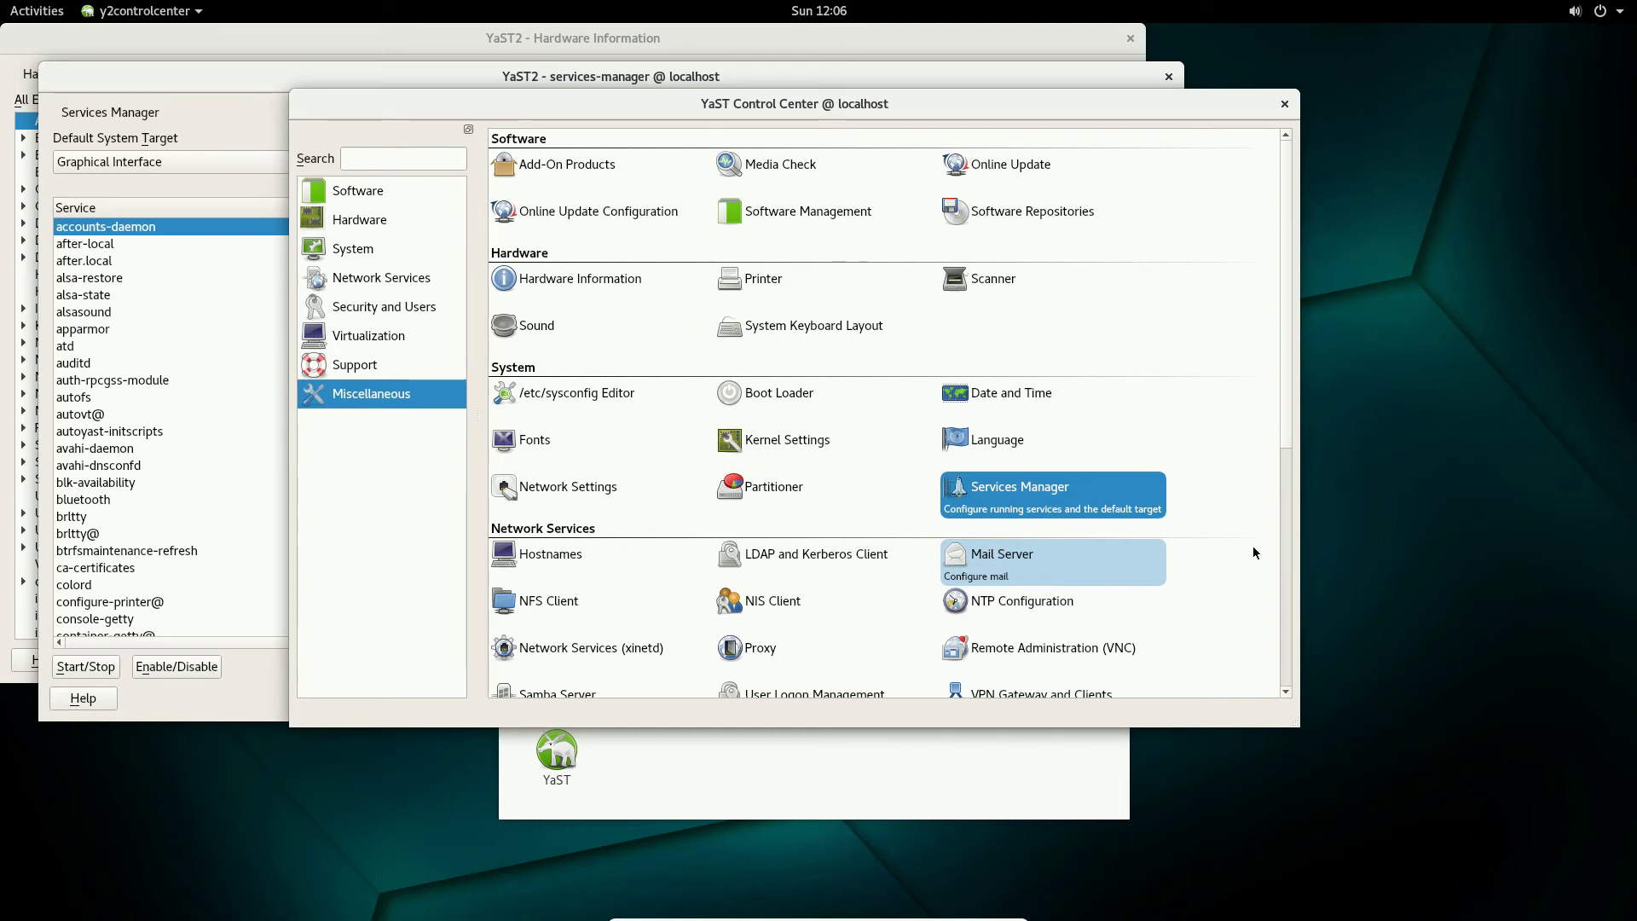
{"action": "left_click_drag", "start_coordinate": [1156, 112], "coordinate": [1179, 127]}
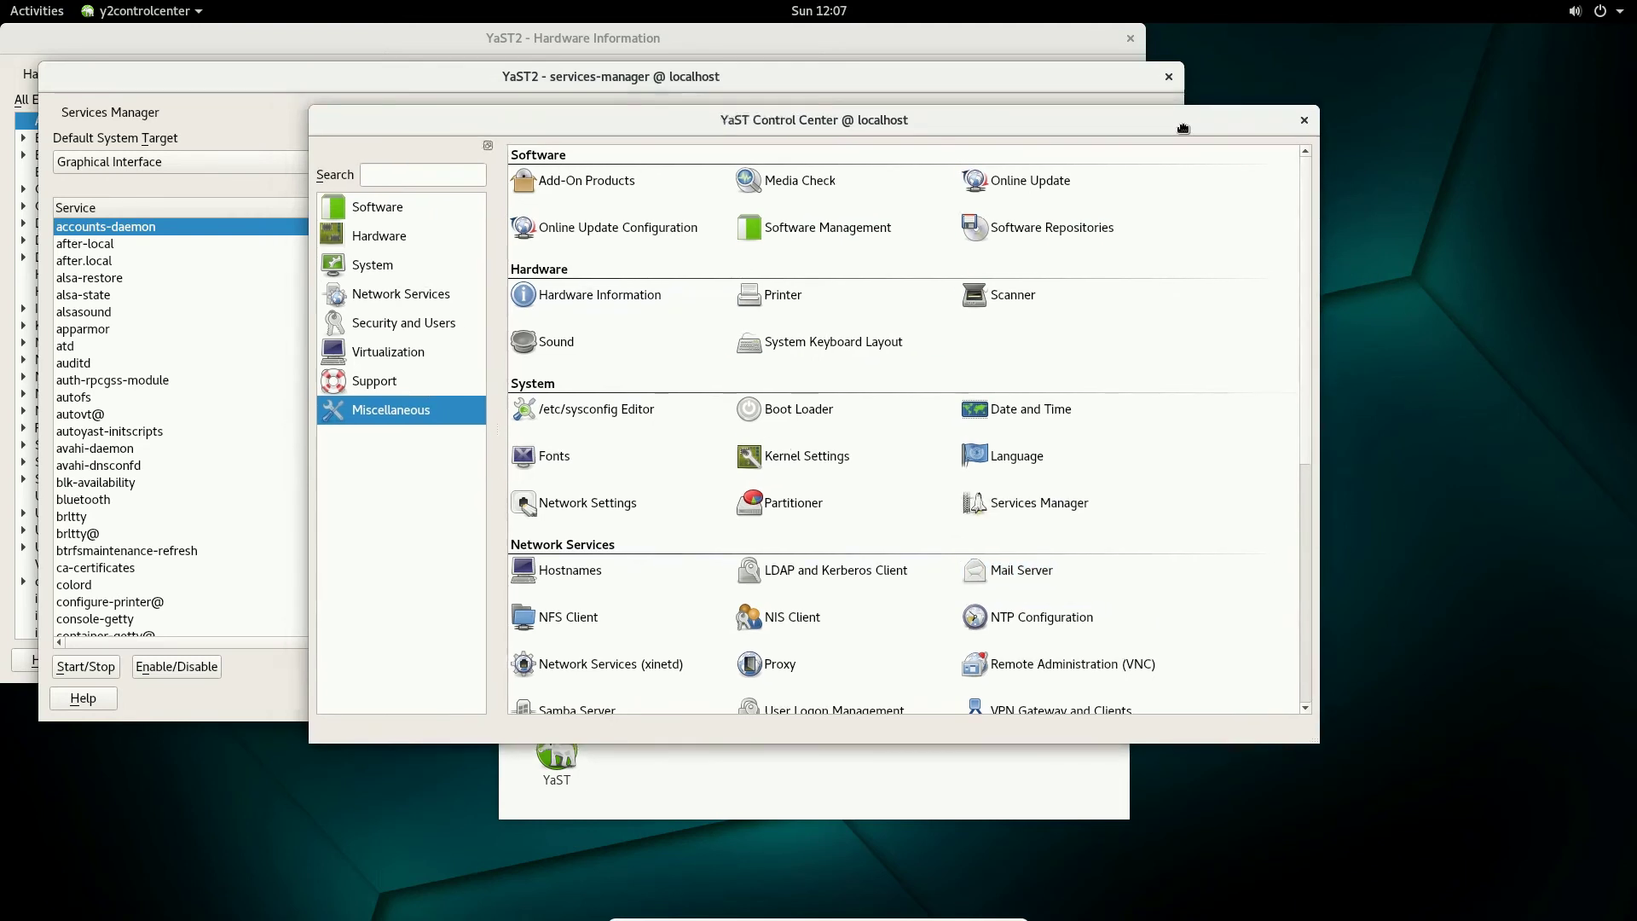
{"action": "left_click", "coordinate": [1308, 120]}
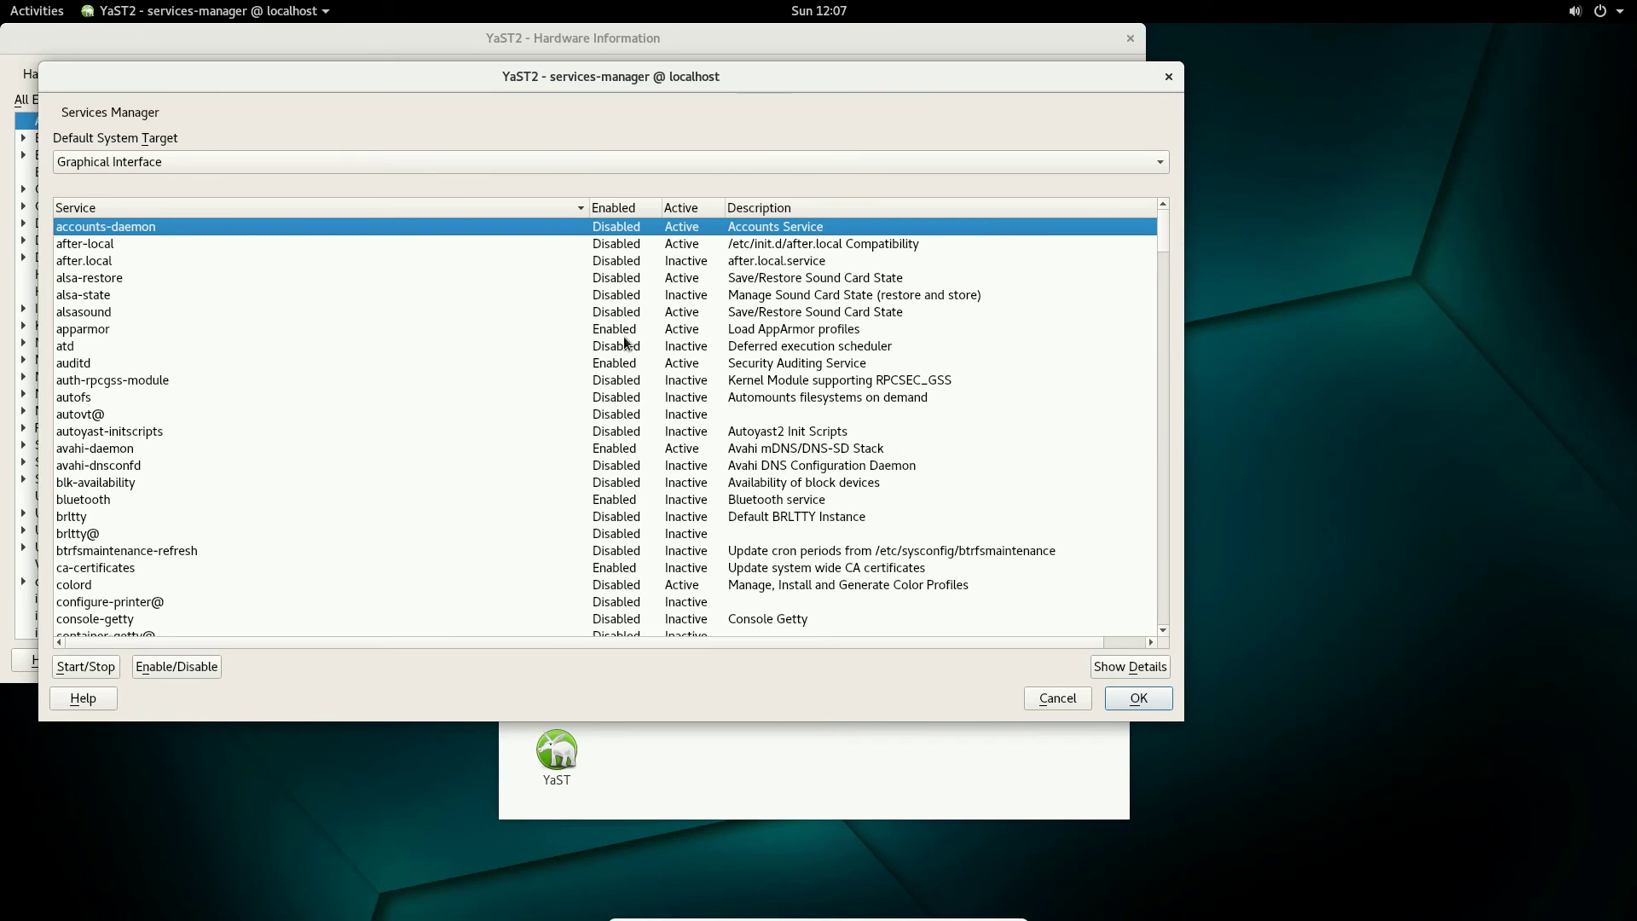
- Select the apparmor service in Services Manager, and try toggling the accounts-daemon service on and back off
{"action": "left_click", "coordinate": [81, 334]}
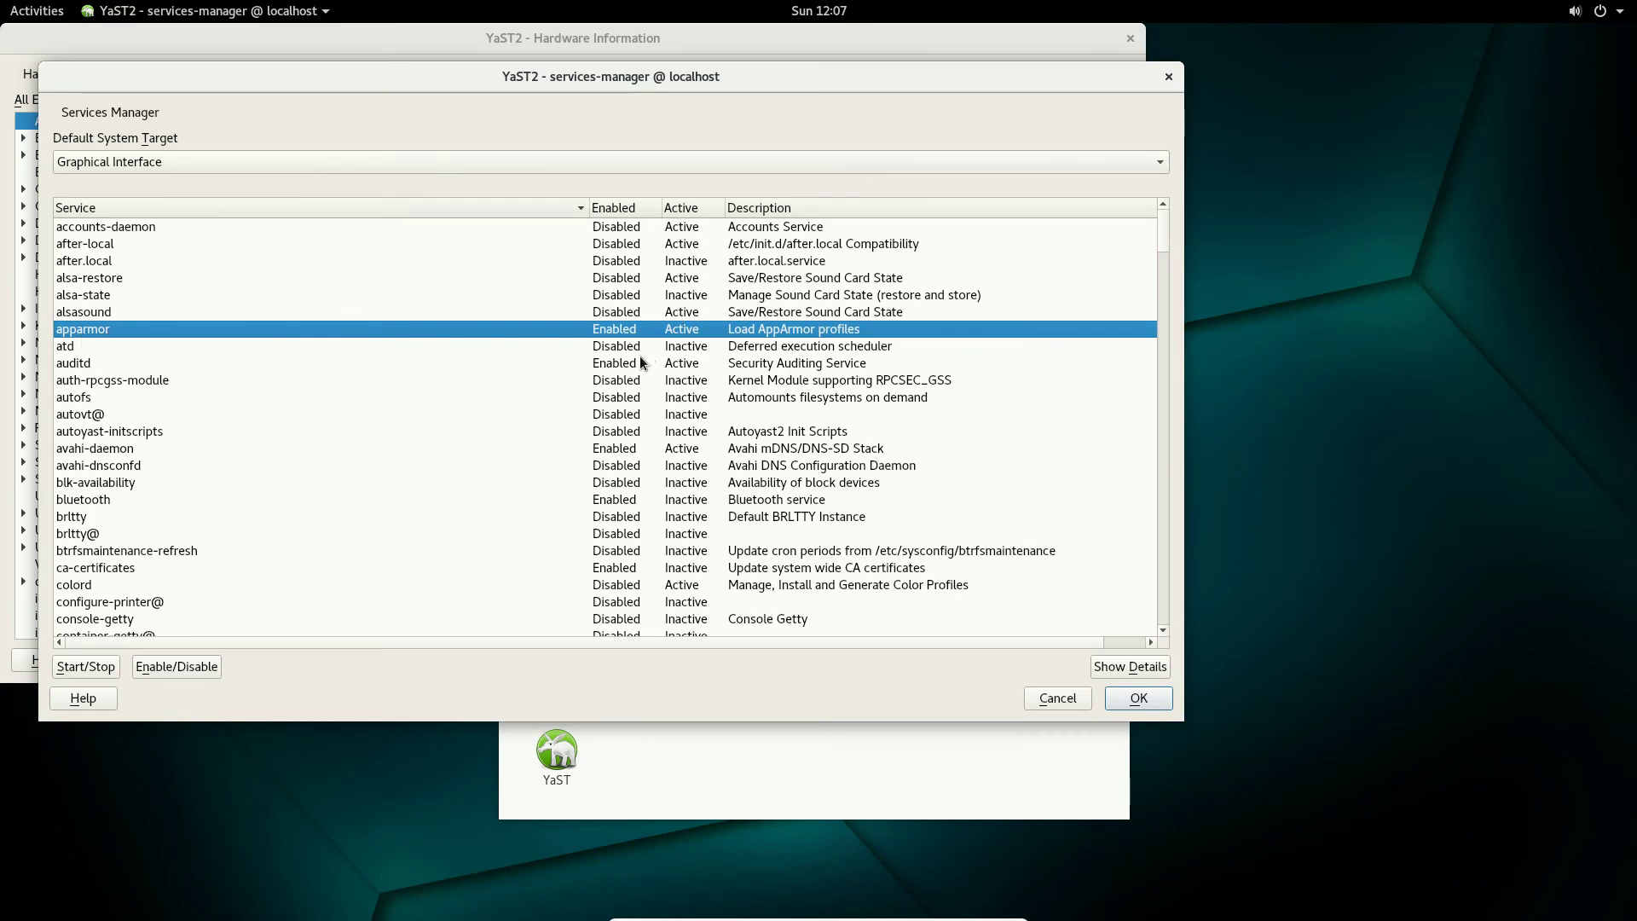
{"action": "left_click", "coordinate": [617, 224]}
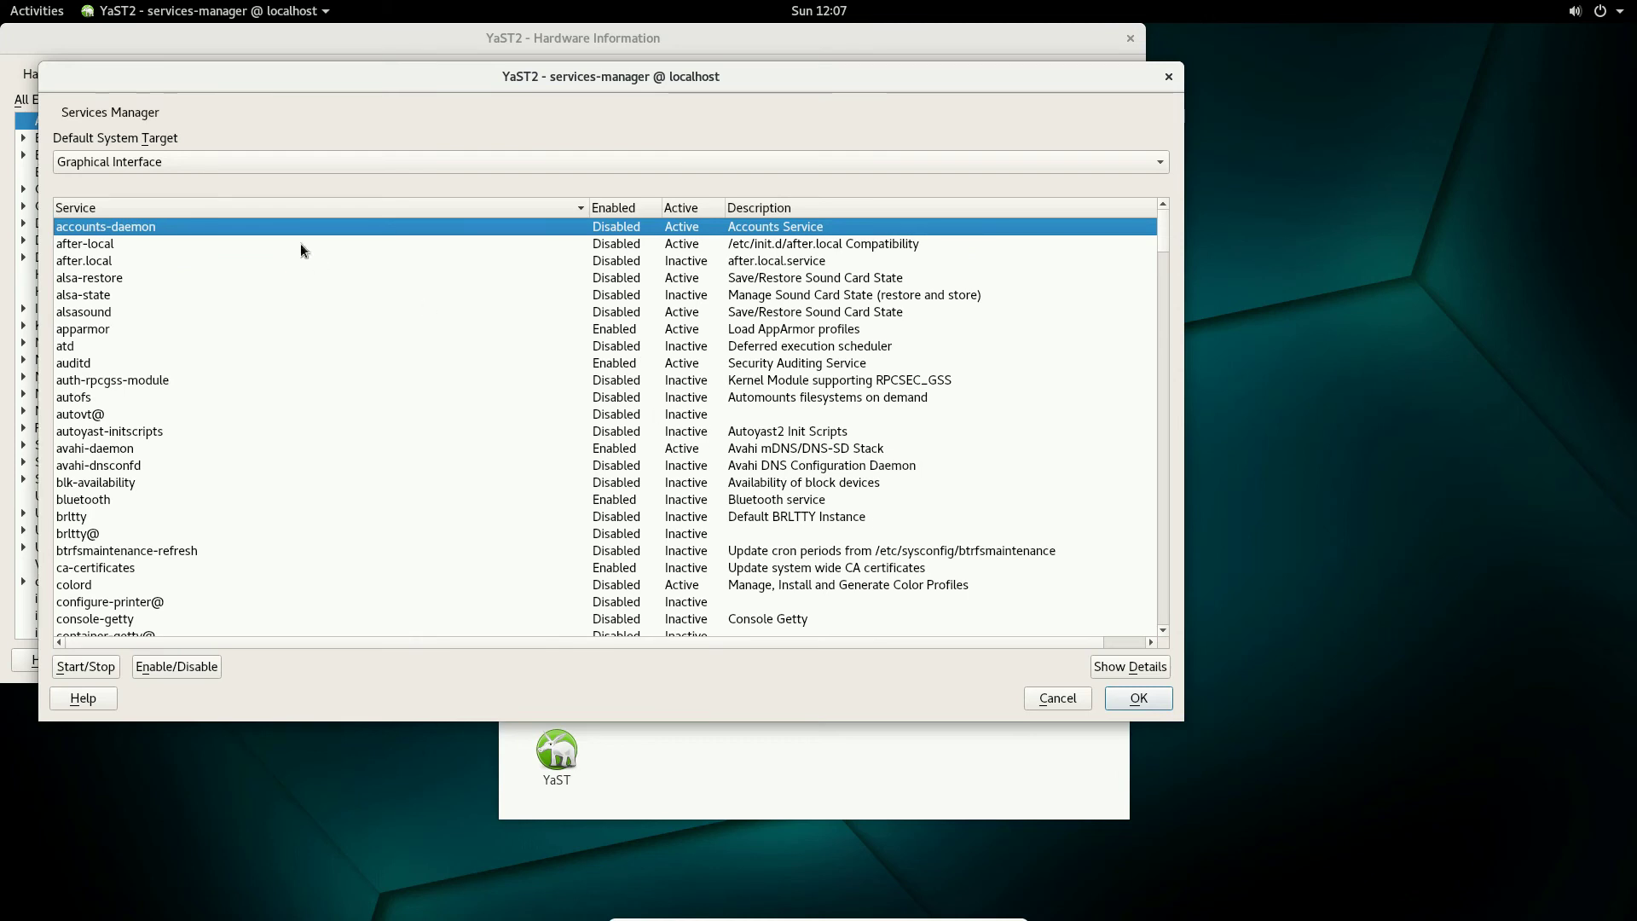
{"action": "key", "text": "alt+e"}
{"action": "key", "text": "alt+e"}
- Close the Services Manager and discard all of its changes
{"action": "left_click", "coordinate": [1169, 76]}
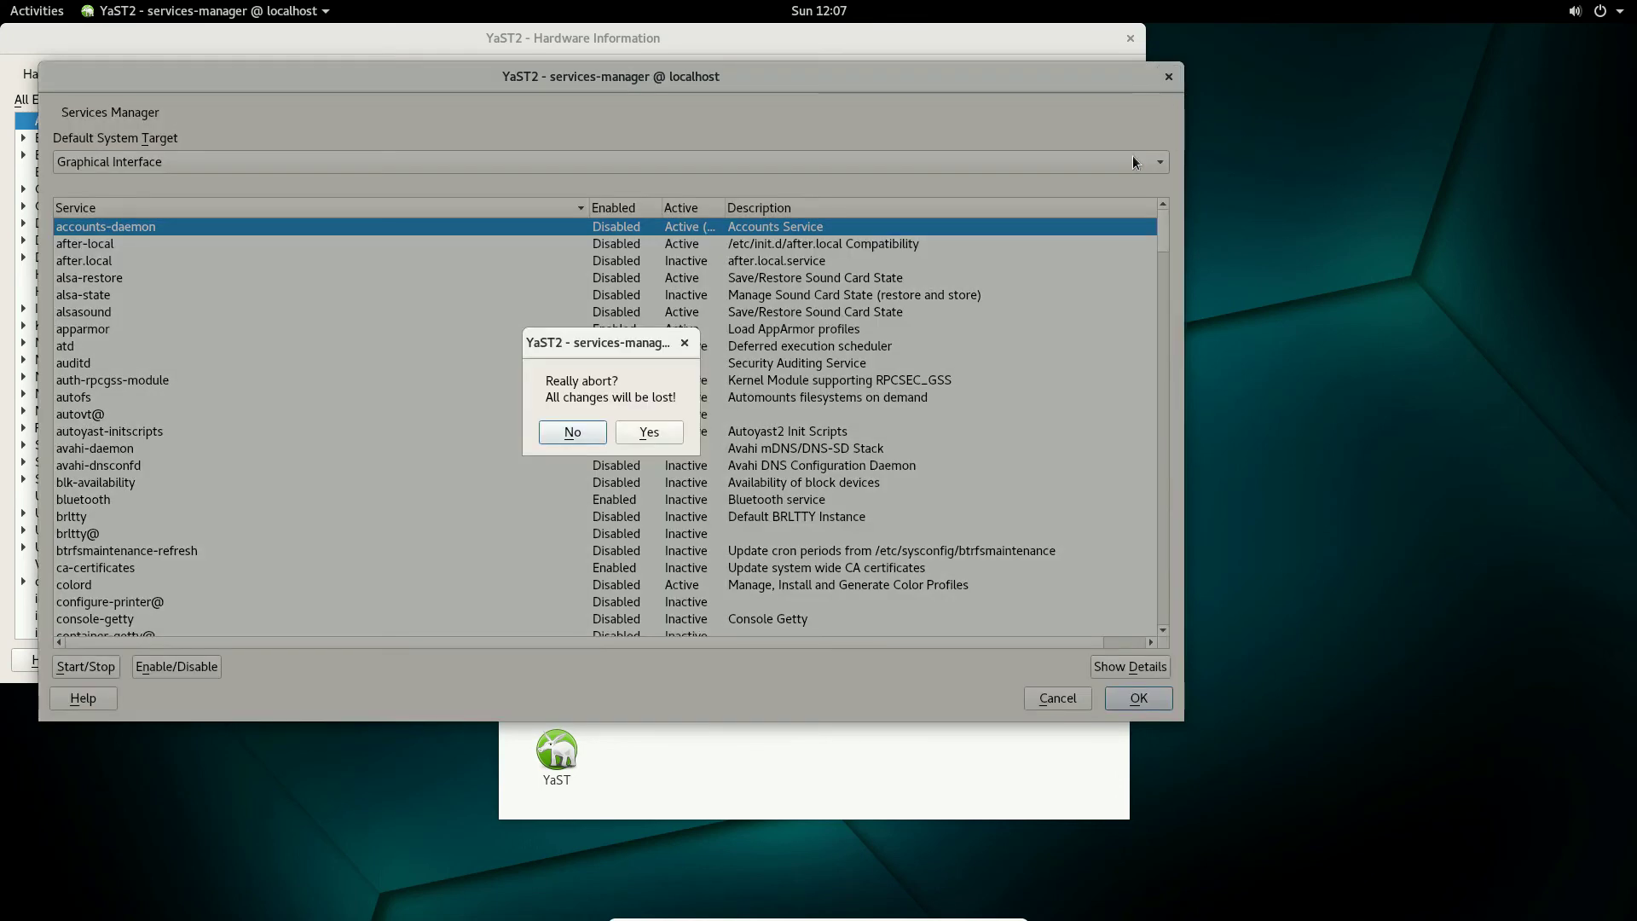
{"action": "left_click", "coordinate": [595, 432]}
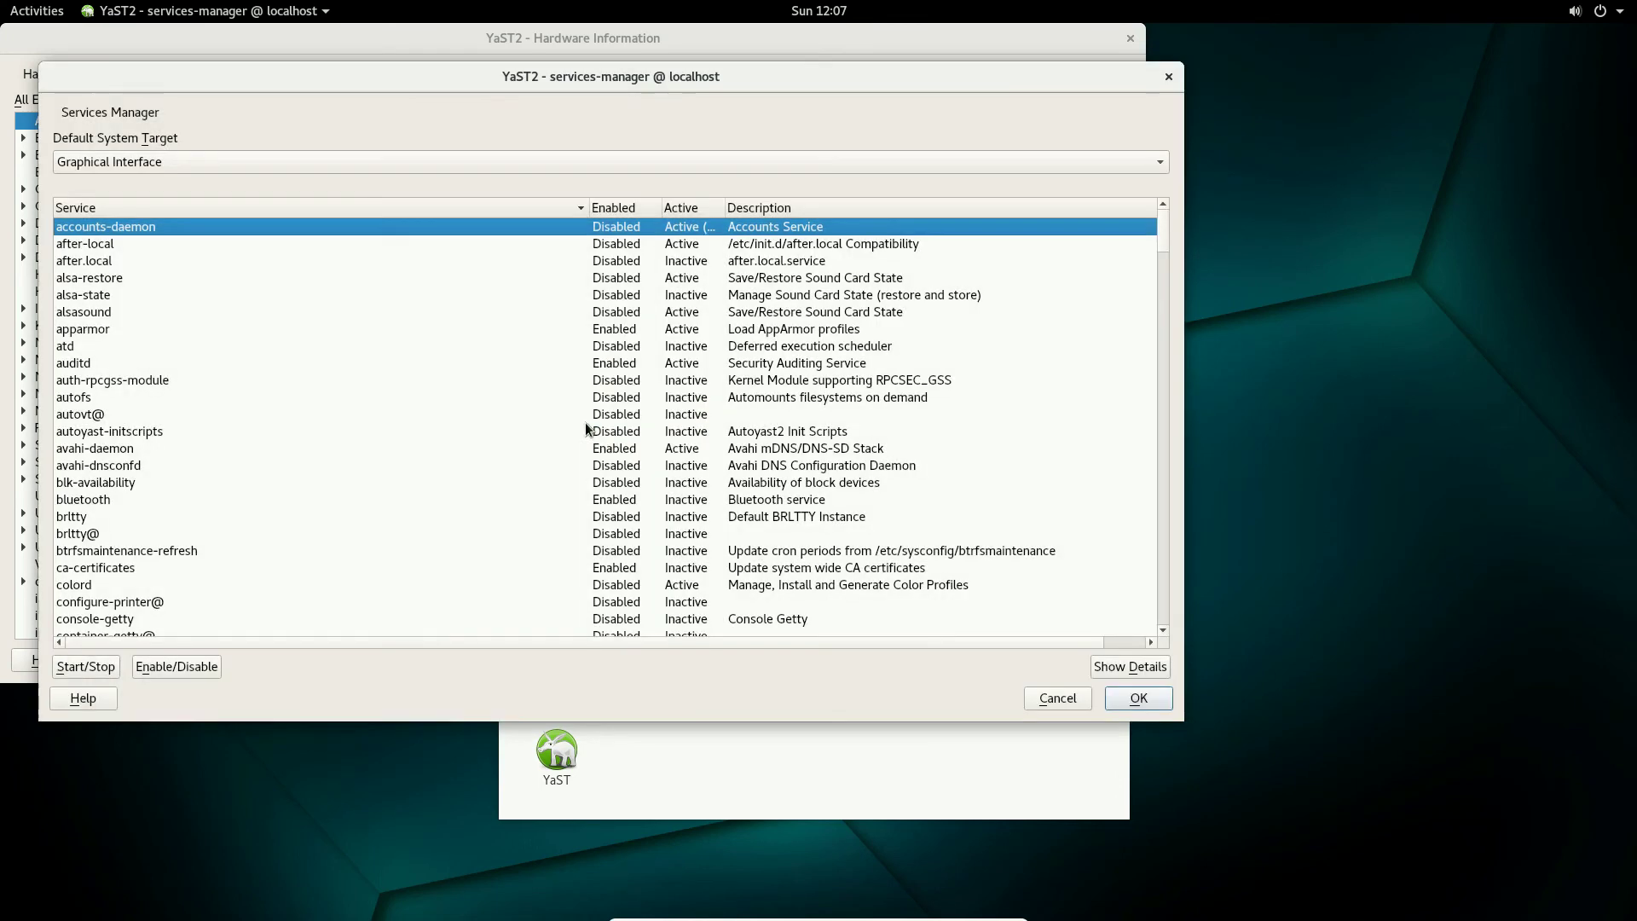
{"action": "left_click", "coordinate": [1168, 76]}
{"action": "left_click", "coordinate": [657, 433]}
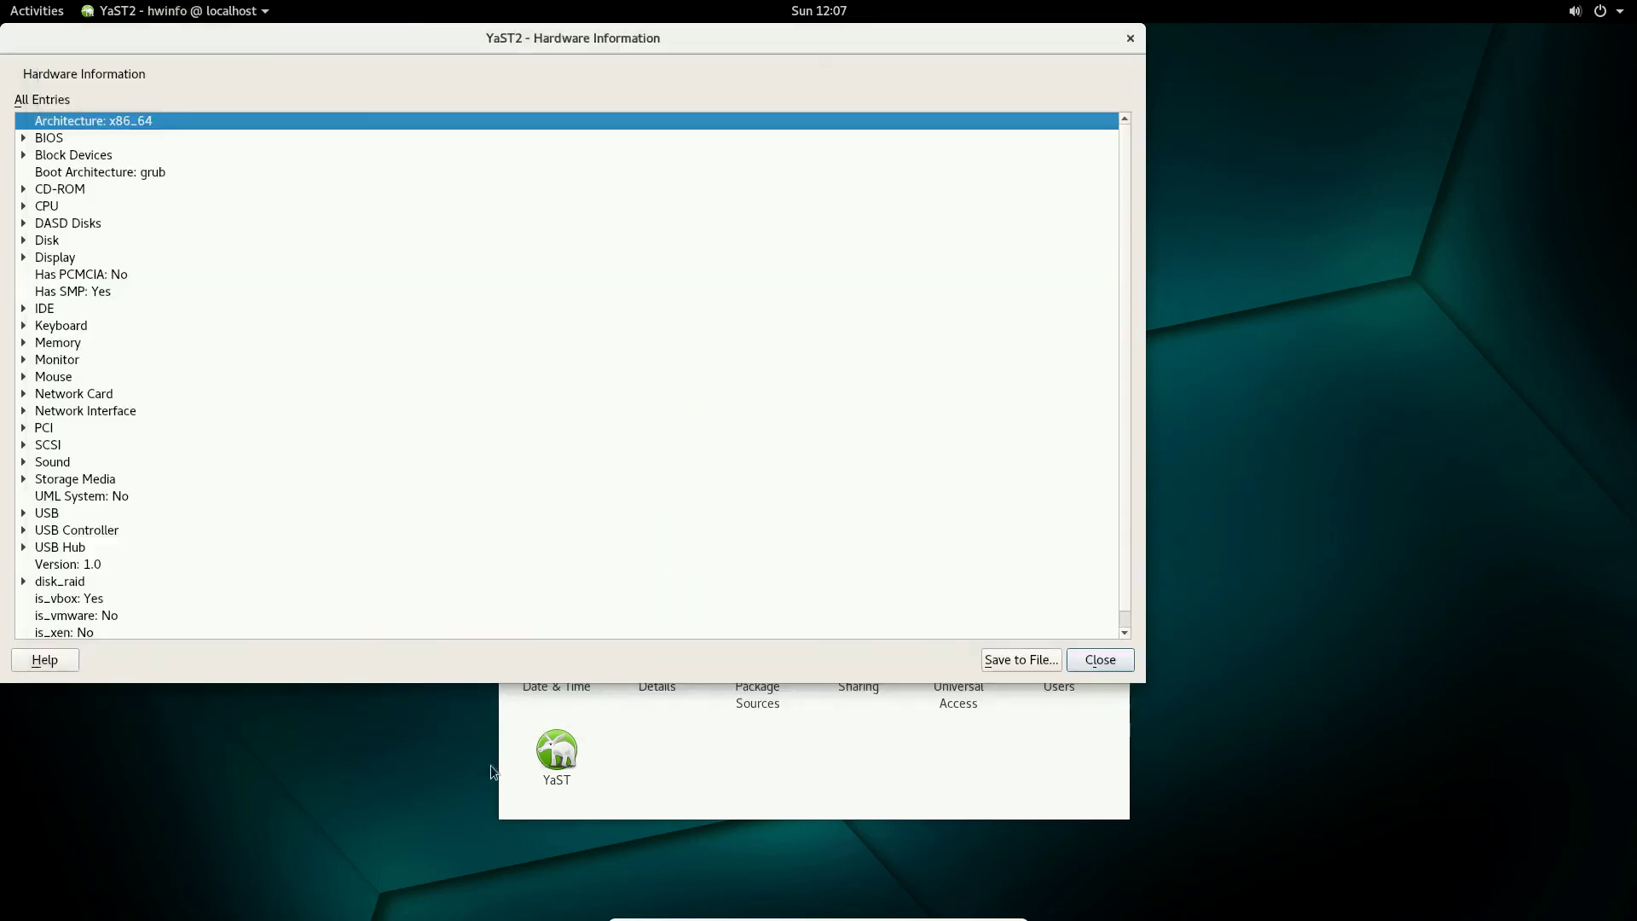
- Reposition the Hardware Information window and examine the details under the BIOS entry
{"action": "left_click_drag", "start_coordinate": [570, 41], "coordinate": [826, 79]}
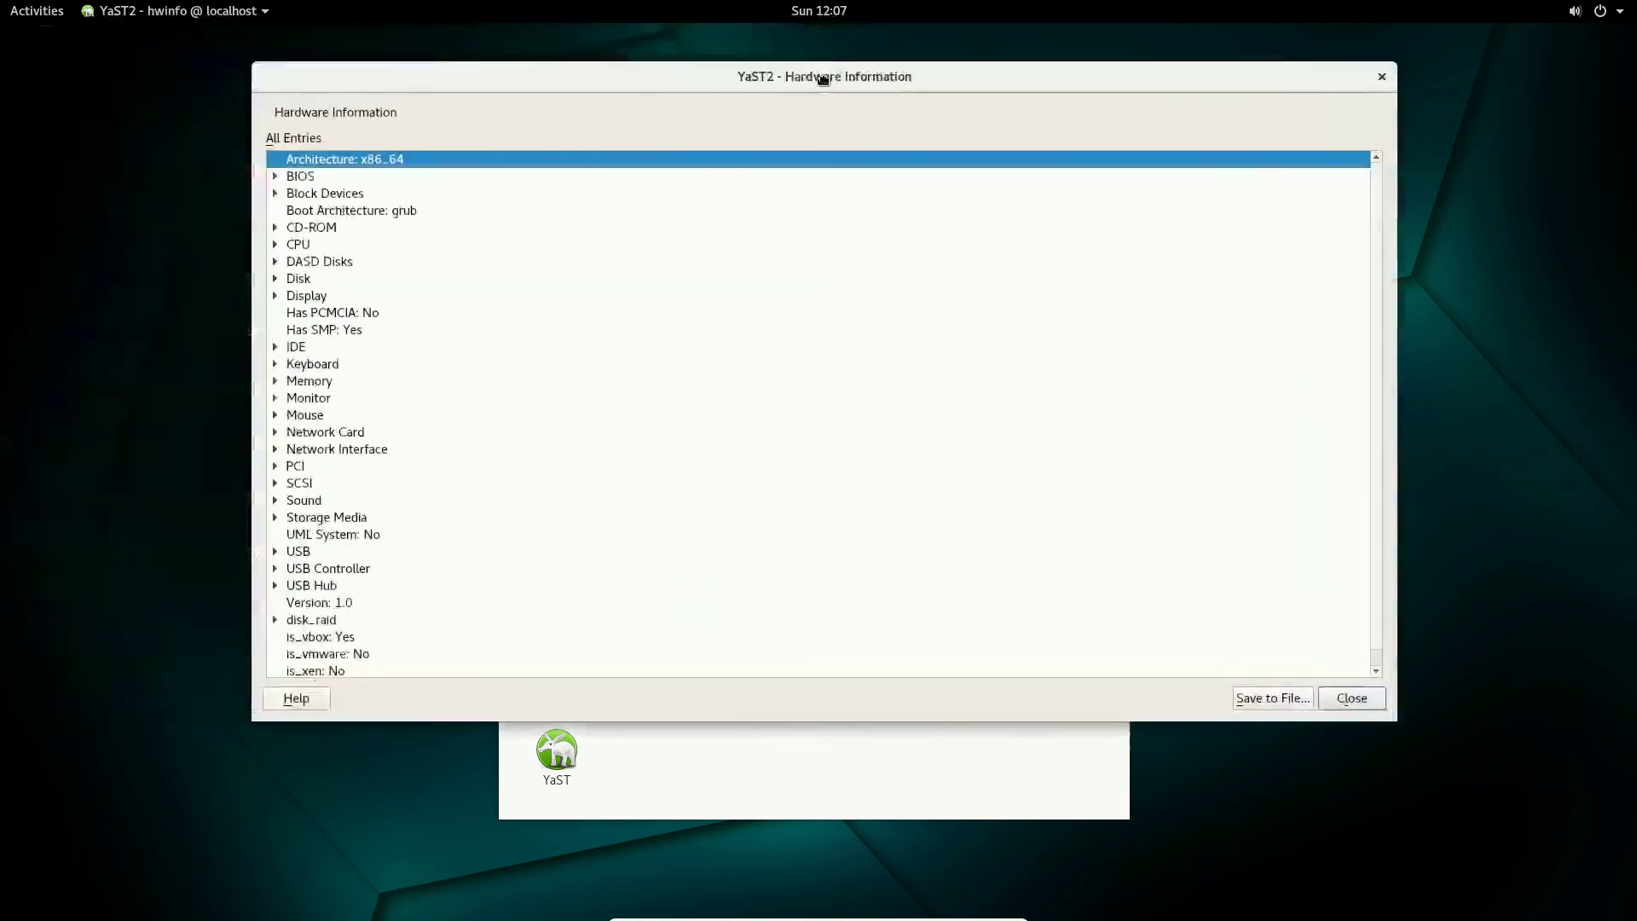
{"action": "scroll", "coordinate": [511, 442], "scroll_direction": "down", "scroll_amount": 1}
{"action": "scroll", "coordinate": [514, 439], "scroll_direction": "up", "scroll_amount": 1}
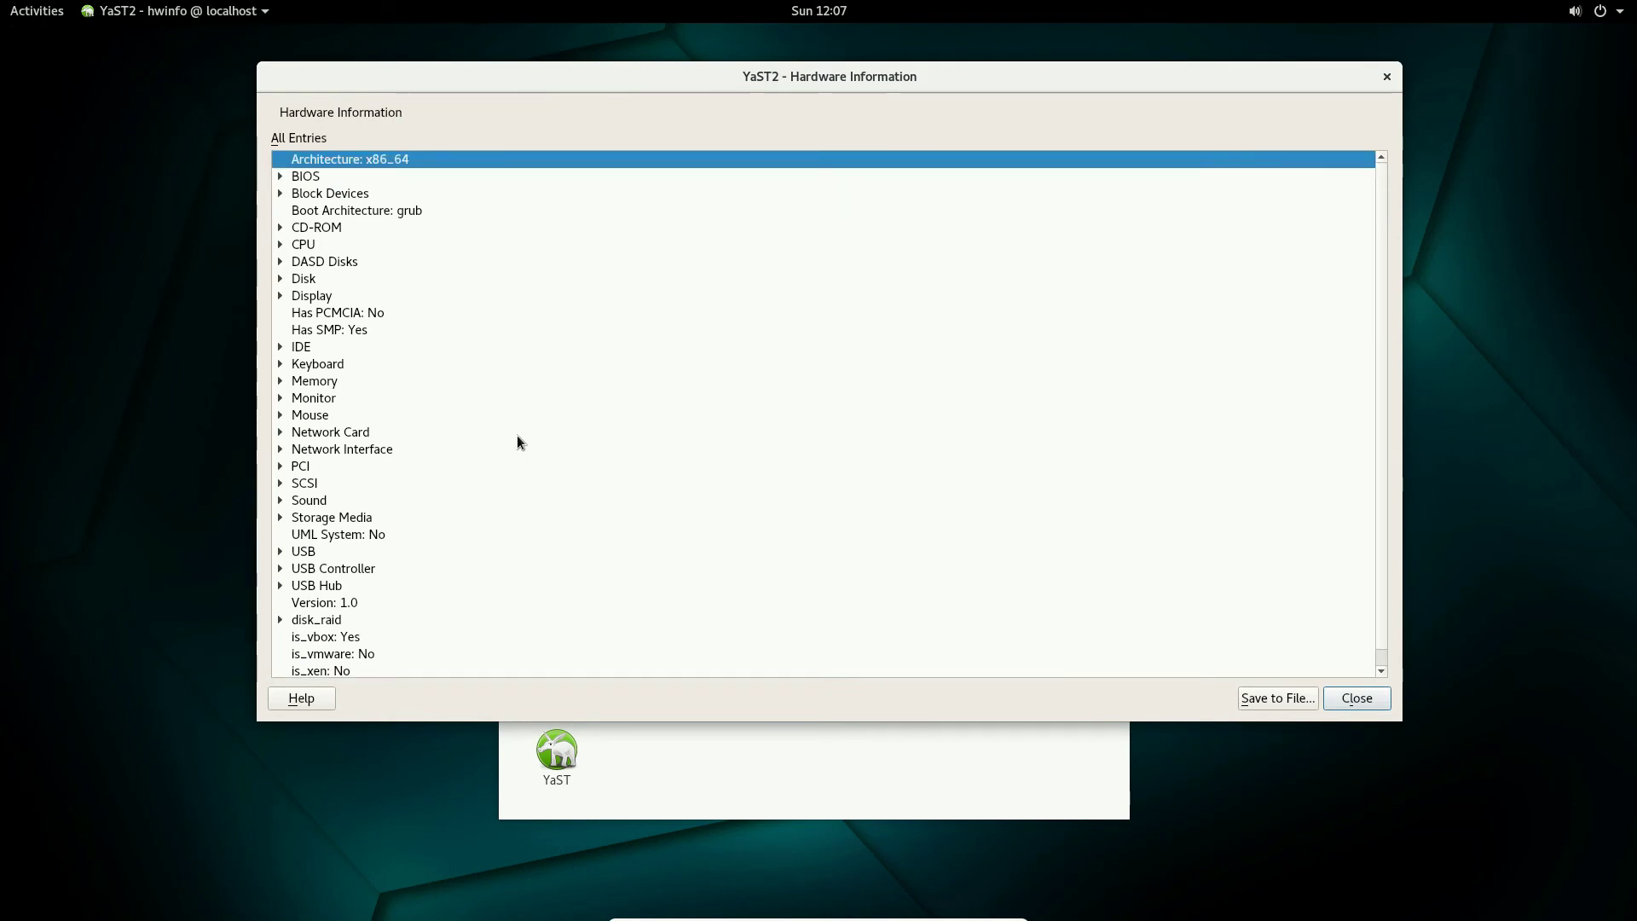
{"action": "left_click", "coordinate": [281, 176]}
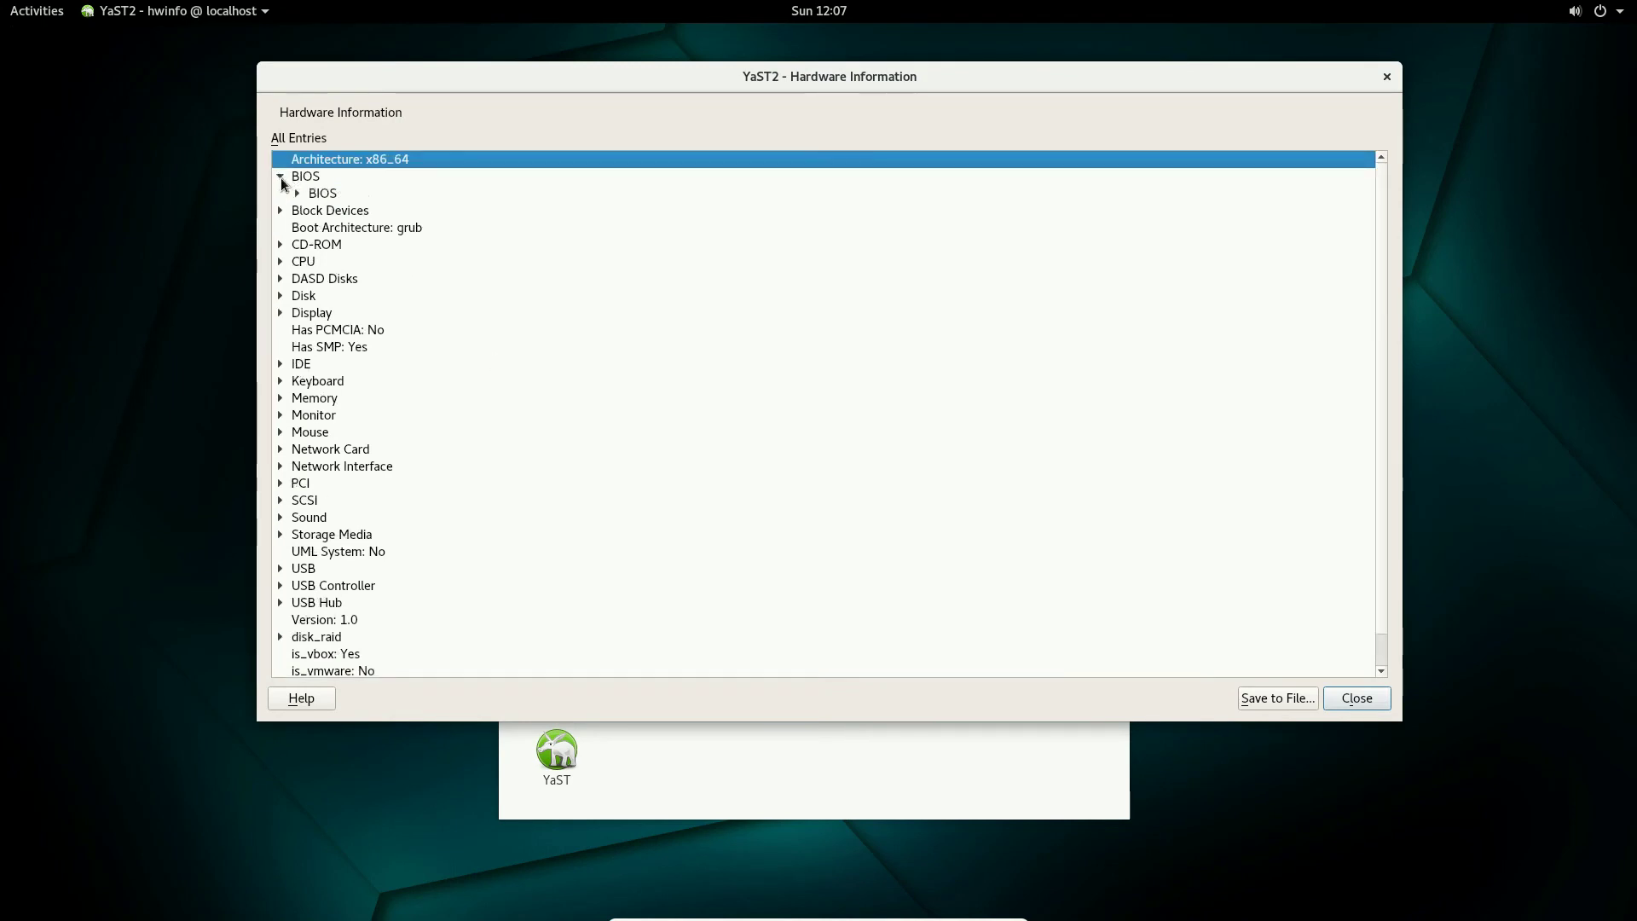
{"action": "left_click", "coordinate": [297, 195]}
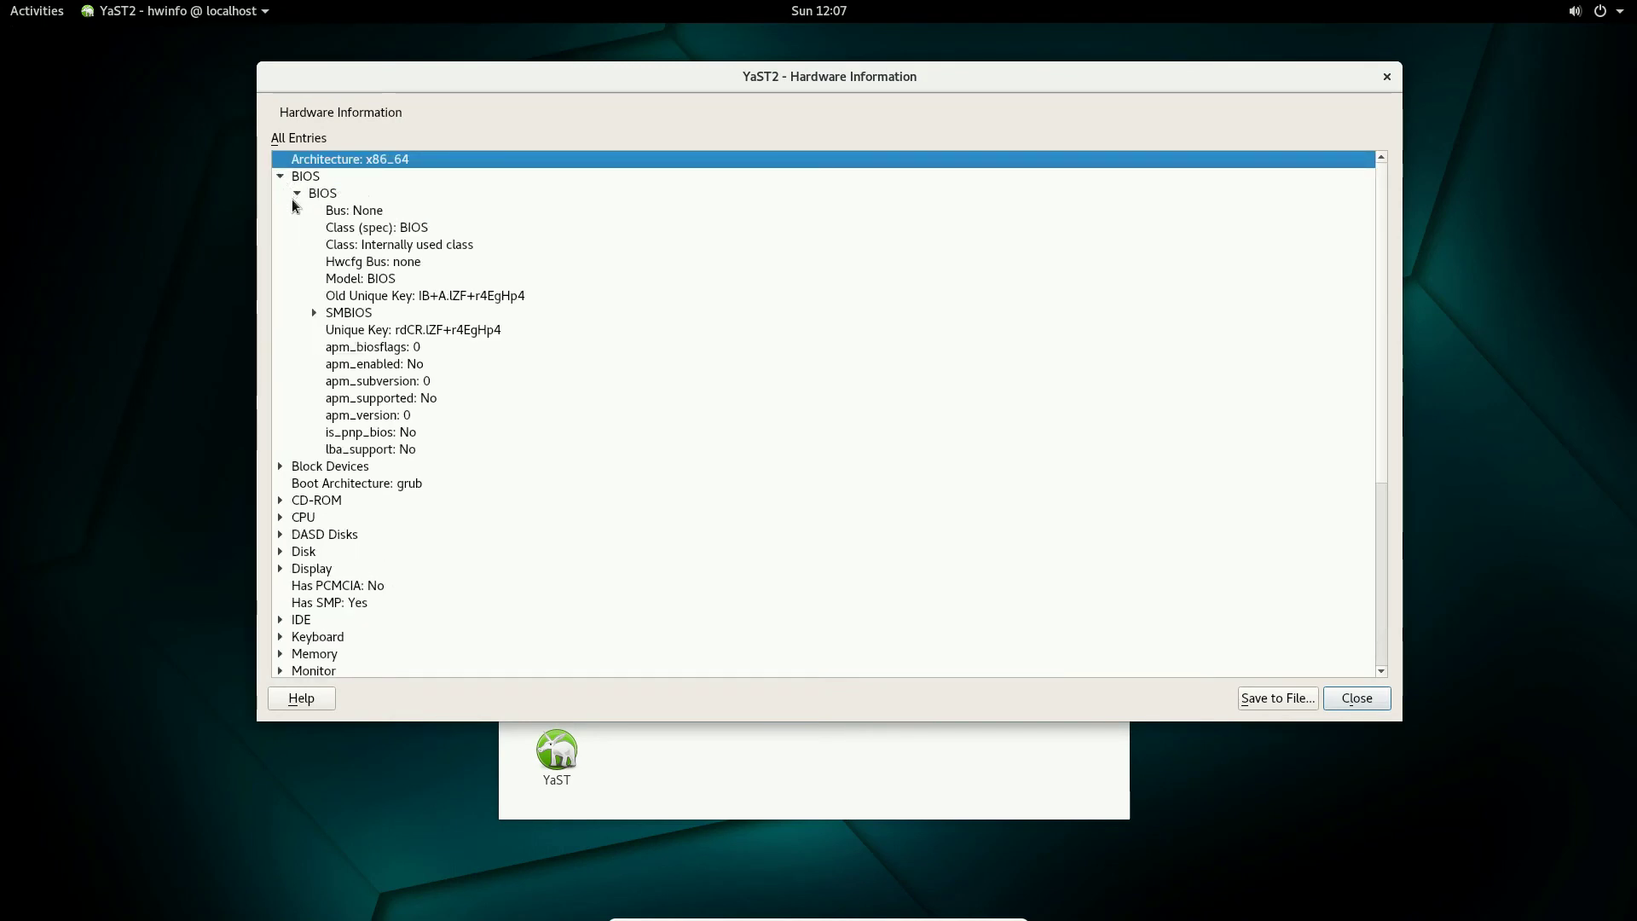
{"action": "left_click", "coordinate": [280, 177]}
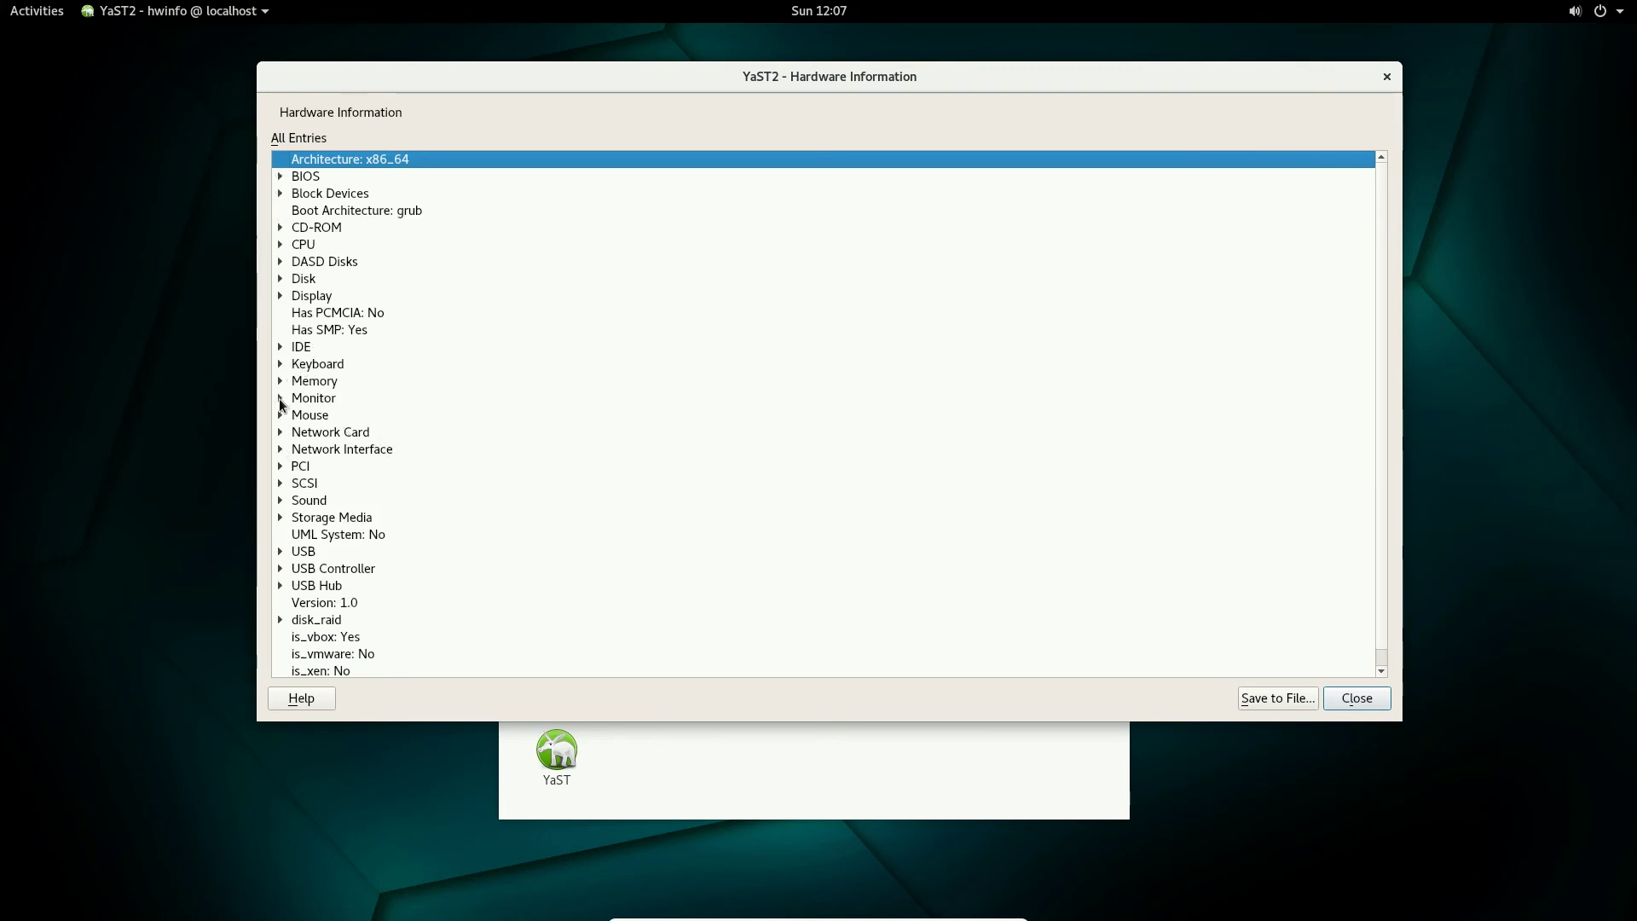
- Look into the Memory entry, and close both the Hardware Information and All Settings windows
{"action": "left_click", "coordinate": [281, 381]}
{"action": "left_click", "coordinate": [280, 381]}
{"action": "left_click", "coordinate": [1381, 81]}
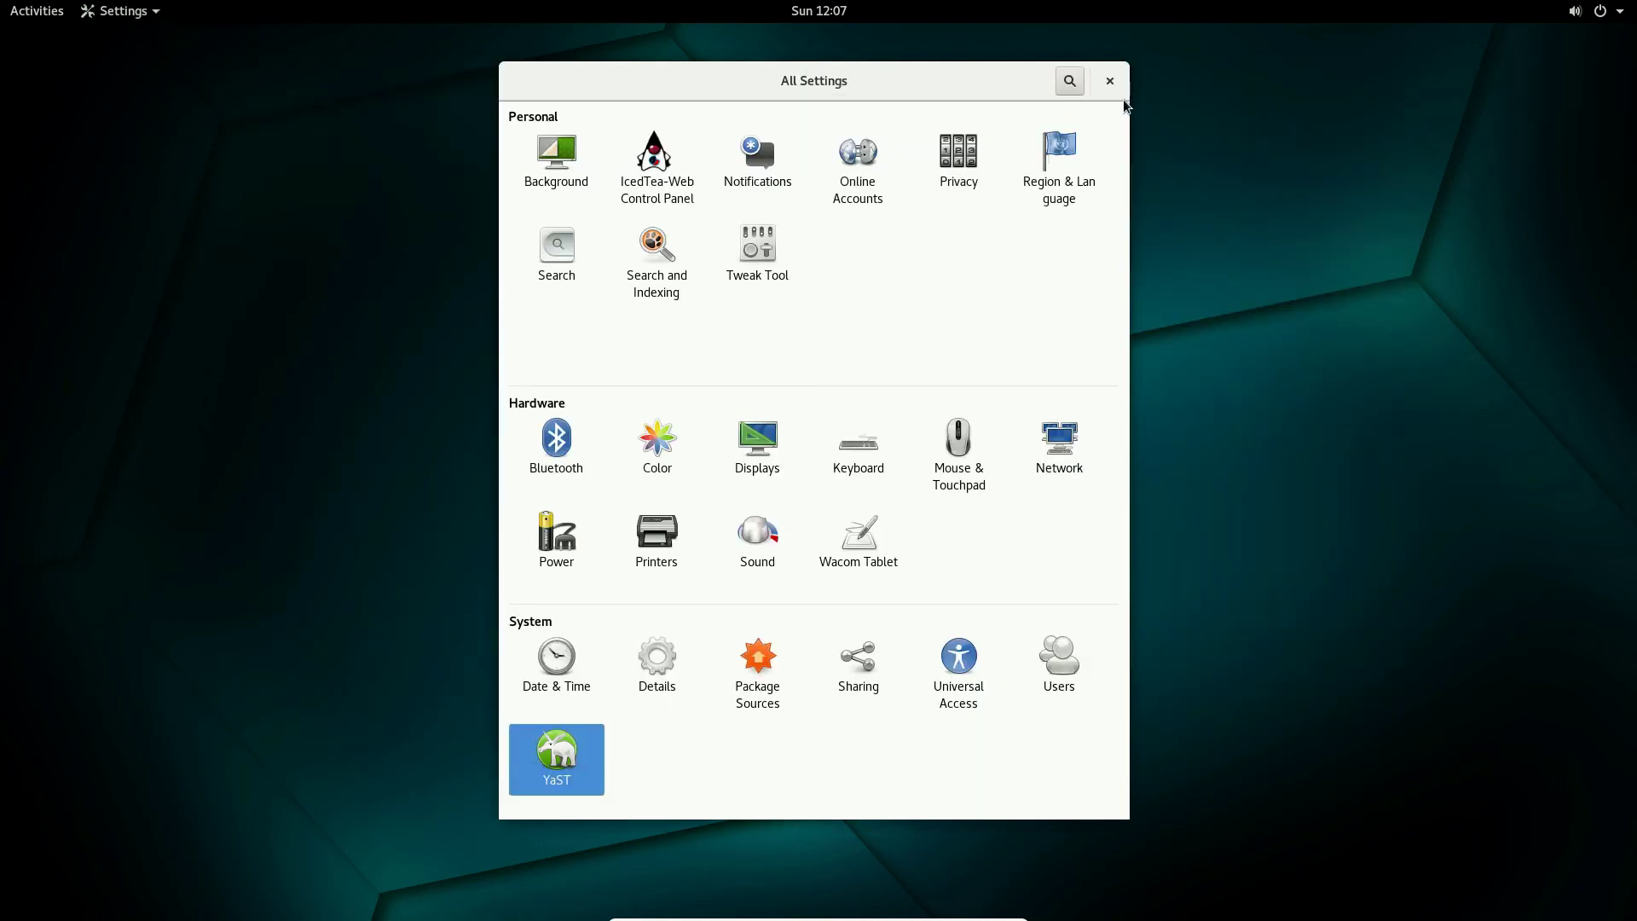
{"action": "left_click", "coordinate": [1108, 81]}
- Open the Terminal from the Utilities folder of the applications overview
{"action": "left_click", "coordinate": [29, 10]}
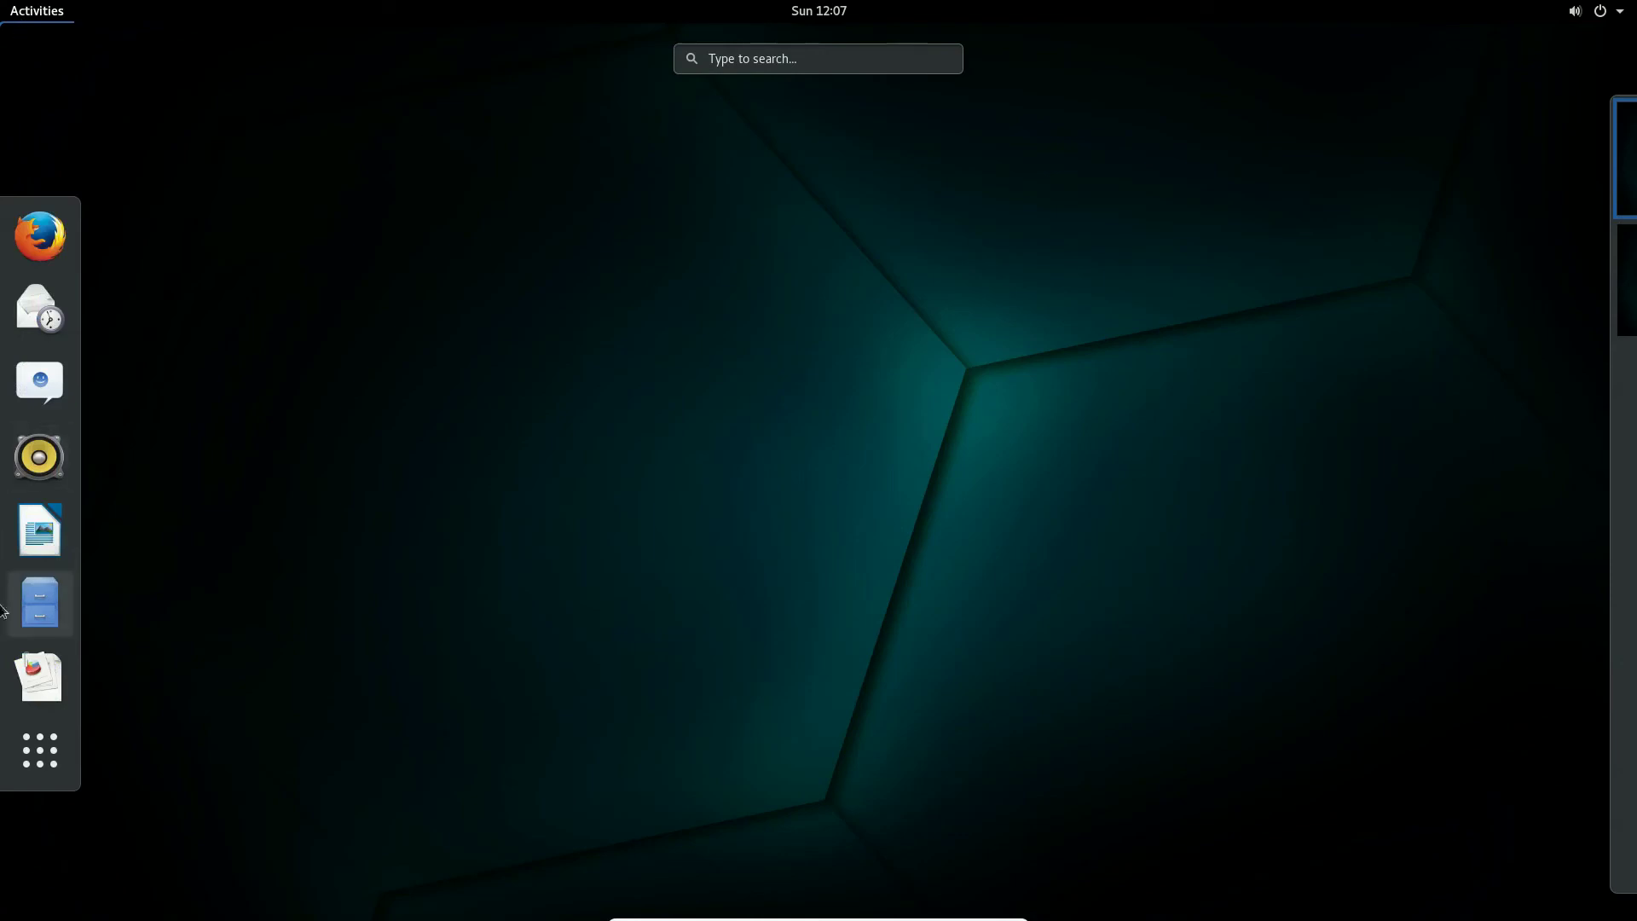
{"action": "left_click", "coordinate": [40, 750]}
{"action": "scroll", "coordinate": [1117, 547], "scroll_direction": "down", "scroll_amount": 1}
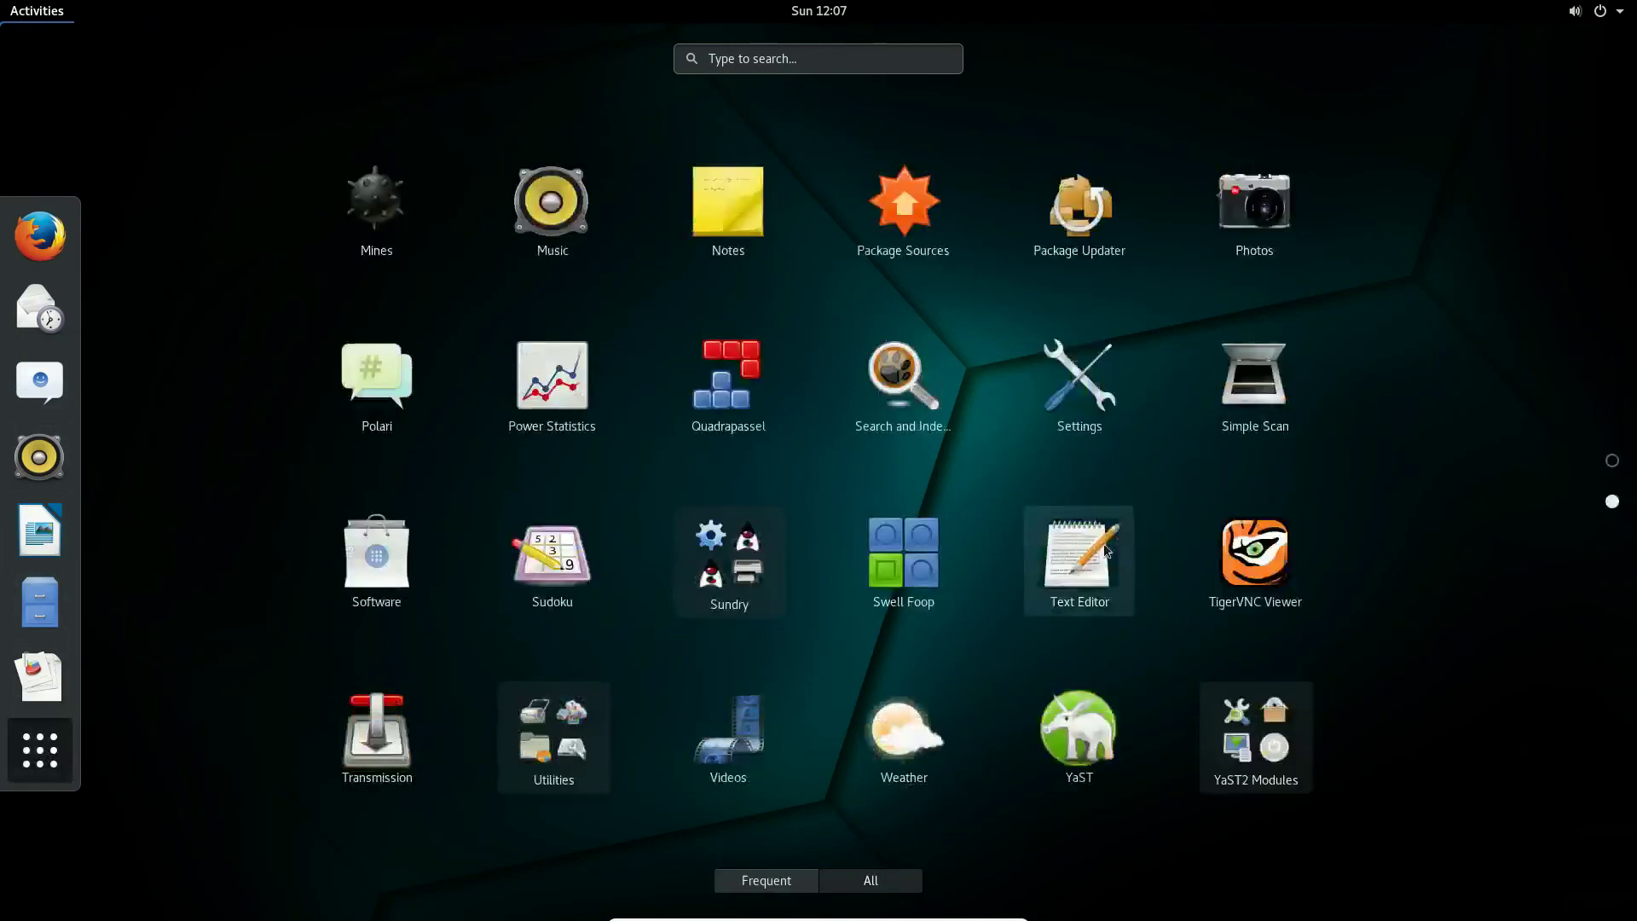
{"action": "left_click", "coordinate": [532, 729]}
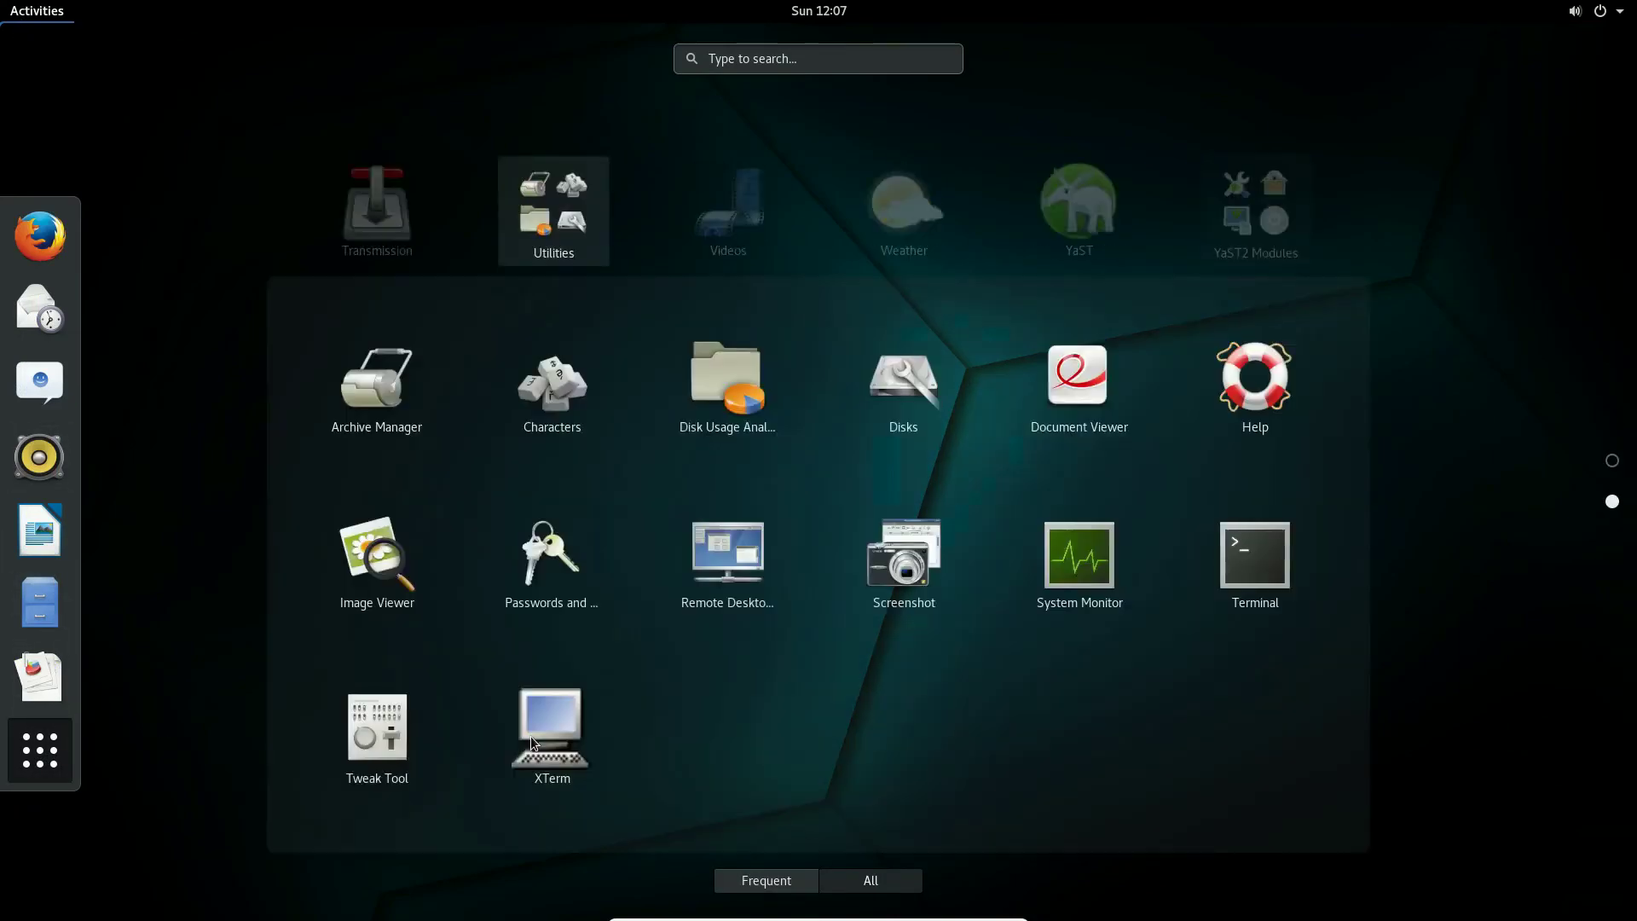
{"action": "left_click", "coordinate": [1266, 564]}
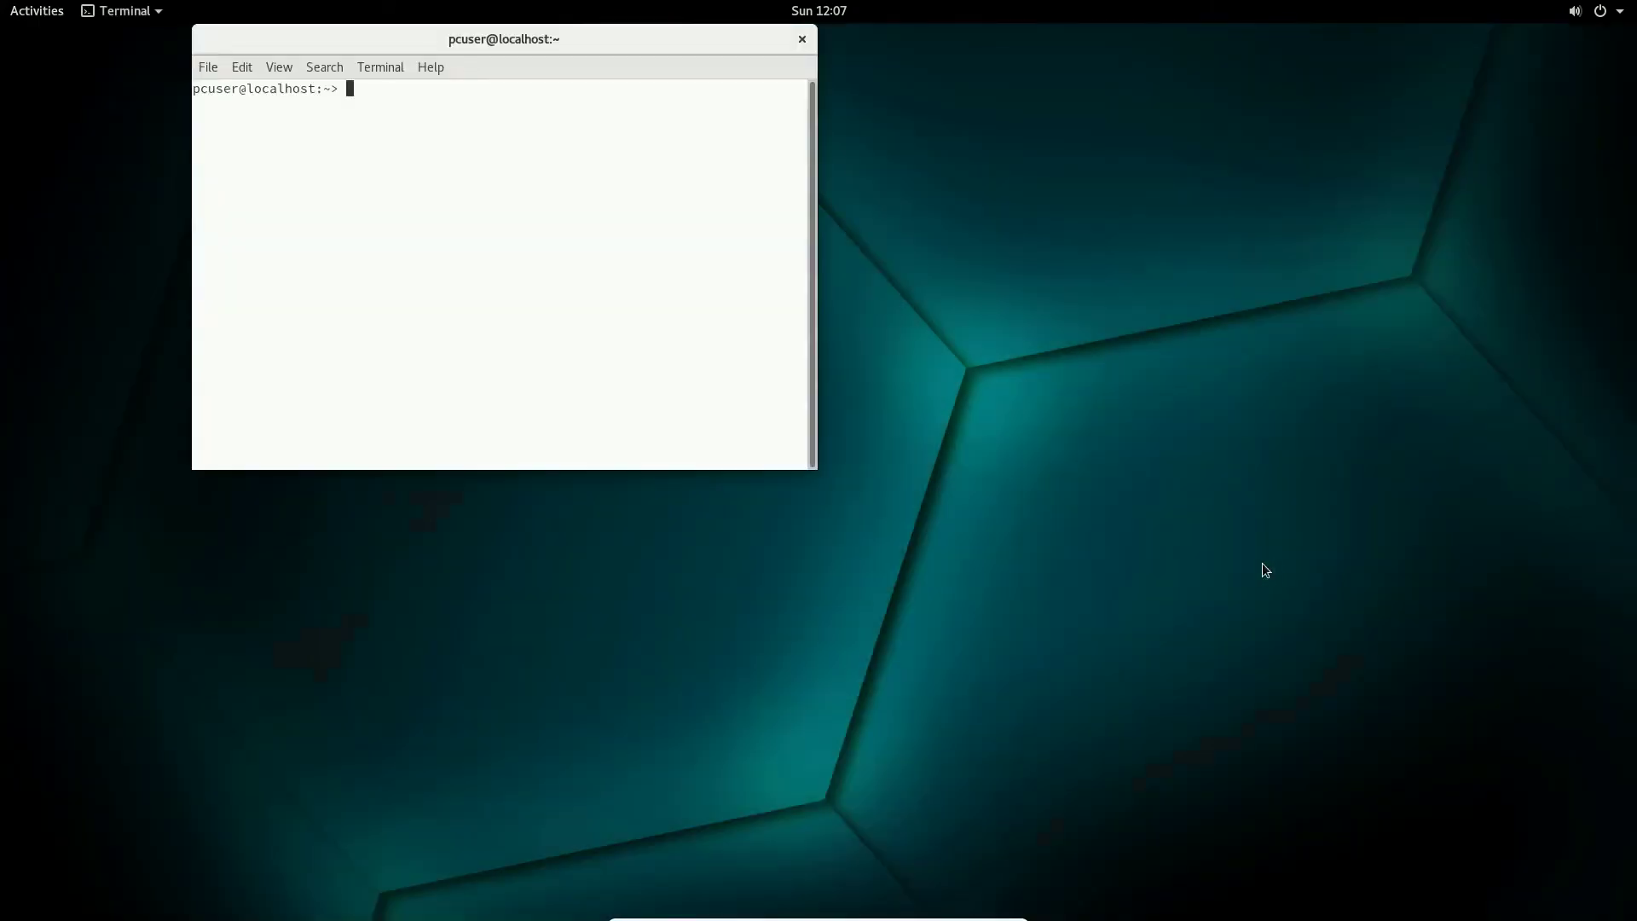
- Check the kernel and system information with uname -a, and close the terminal
{"action": "type", "text": "uname -a"}
{"action": "key", "text": "Return"}
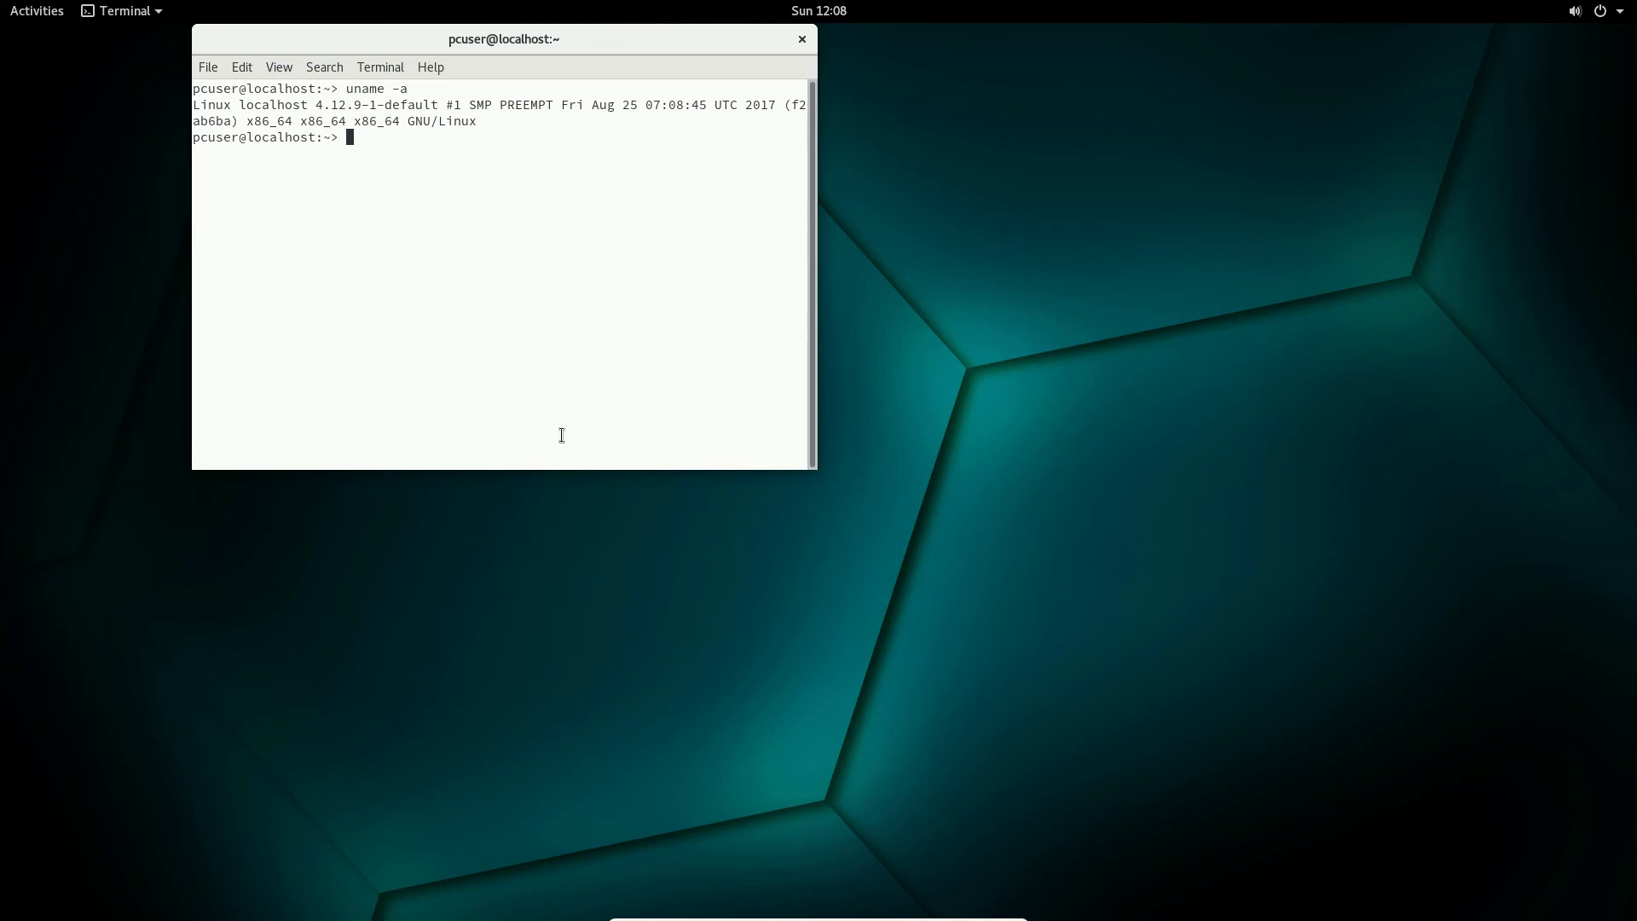
{"action": "left_click", "coordinate": [802, 40]}
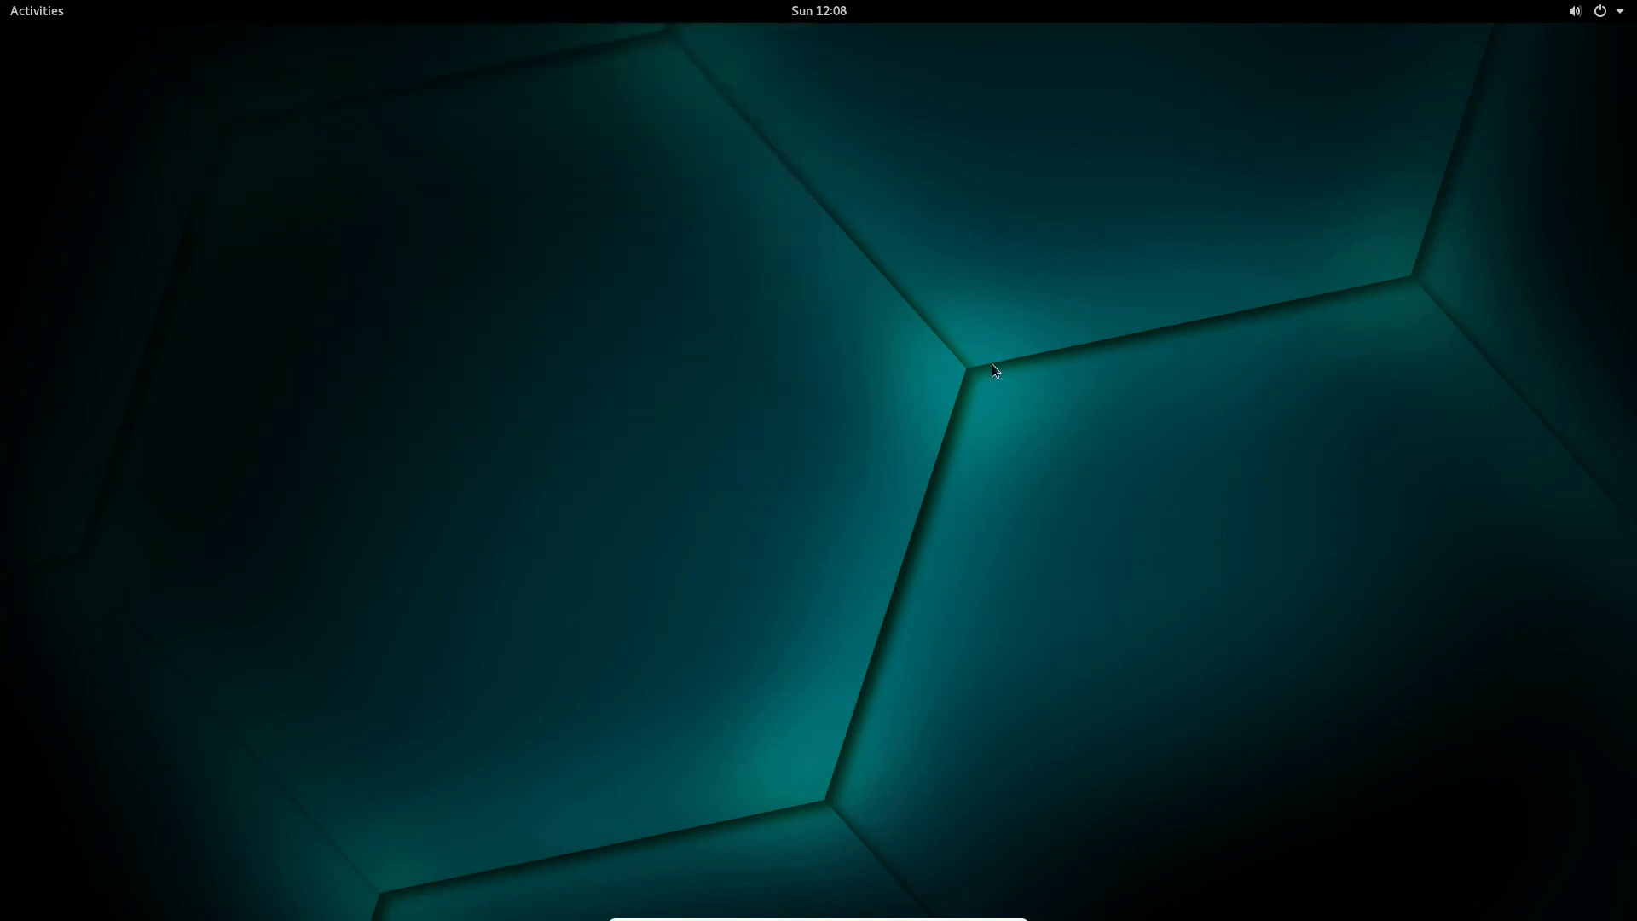
{"action": "right_click", "coordinate": [520, 285]}
{"action": "left_click", "coordinate": [305, 261]}
- Open Network Settings from the YaST2 Modules folder, authenticating with the root password, view its Overview page, and close it
{"action": "left_click", "coordinate": [19, 10]}
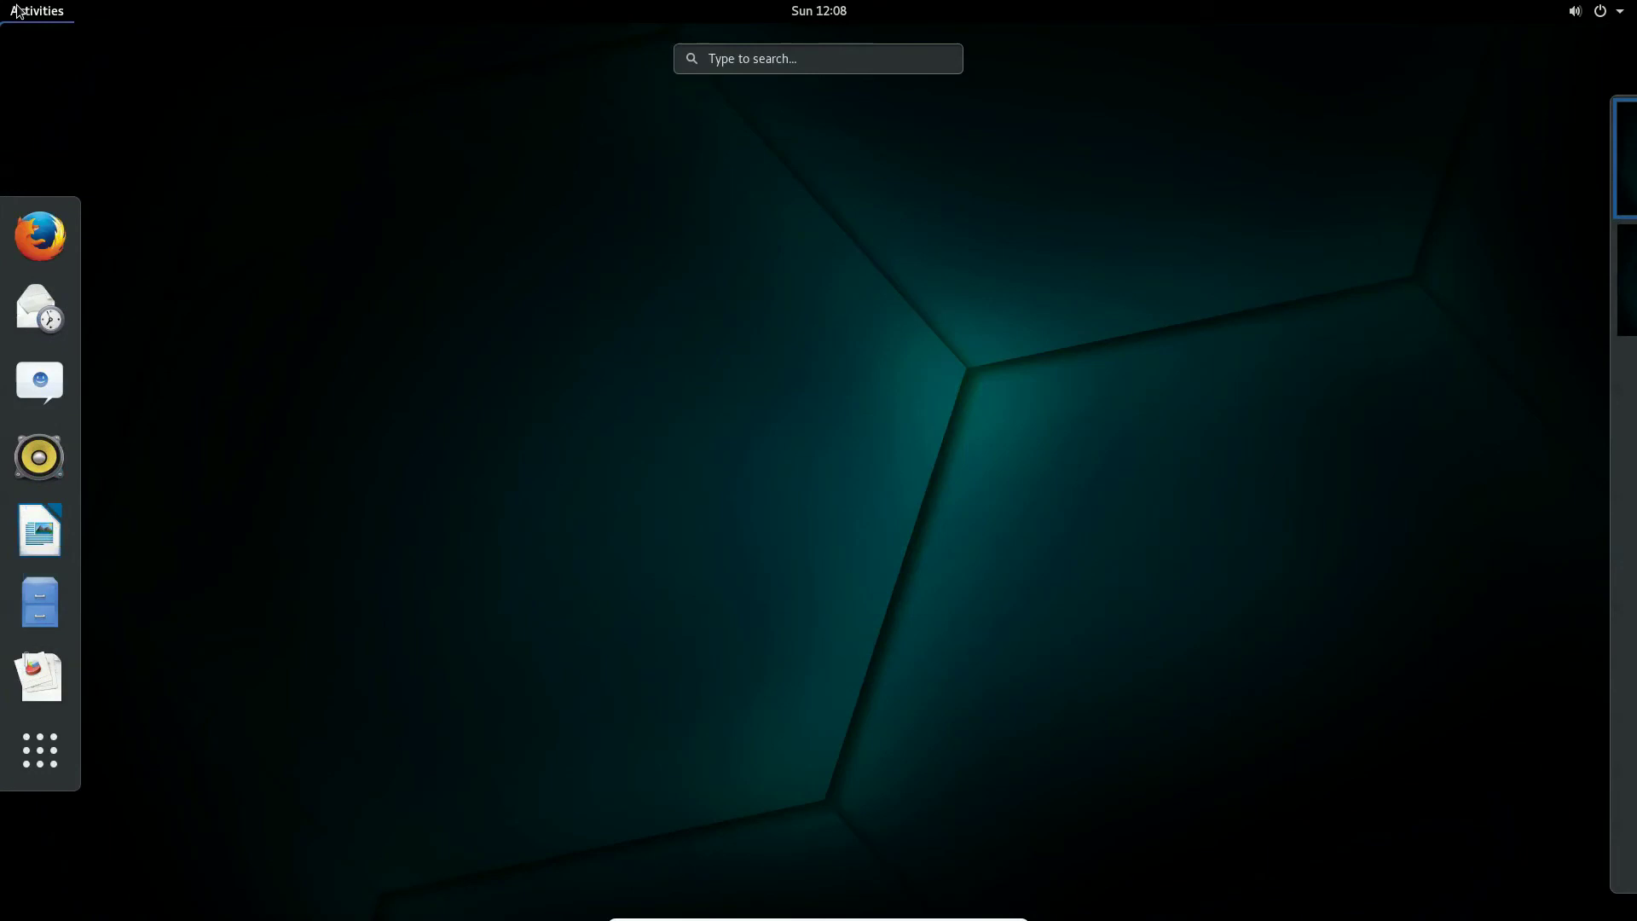
{"action": "left_click", "coordinate": [39, 750]}
{"action": "scroll", "coordinate": [1503, 439], "scroll_direction": "down", "scroll_amount": 1}
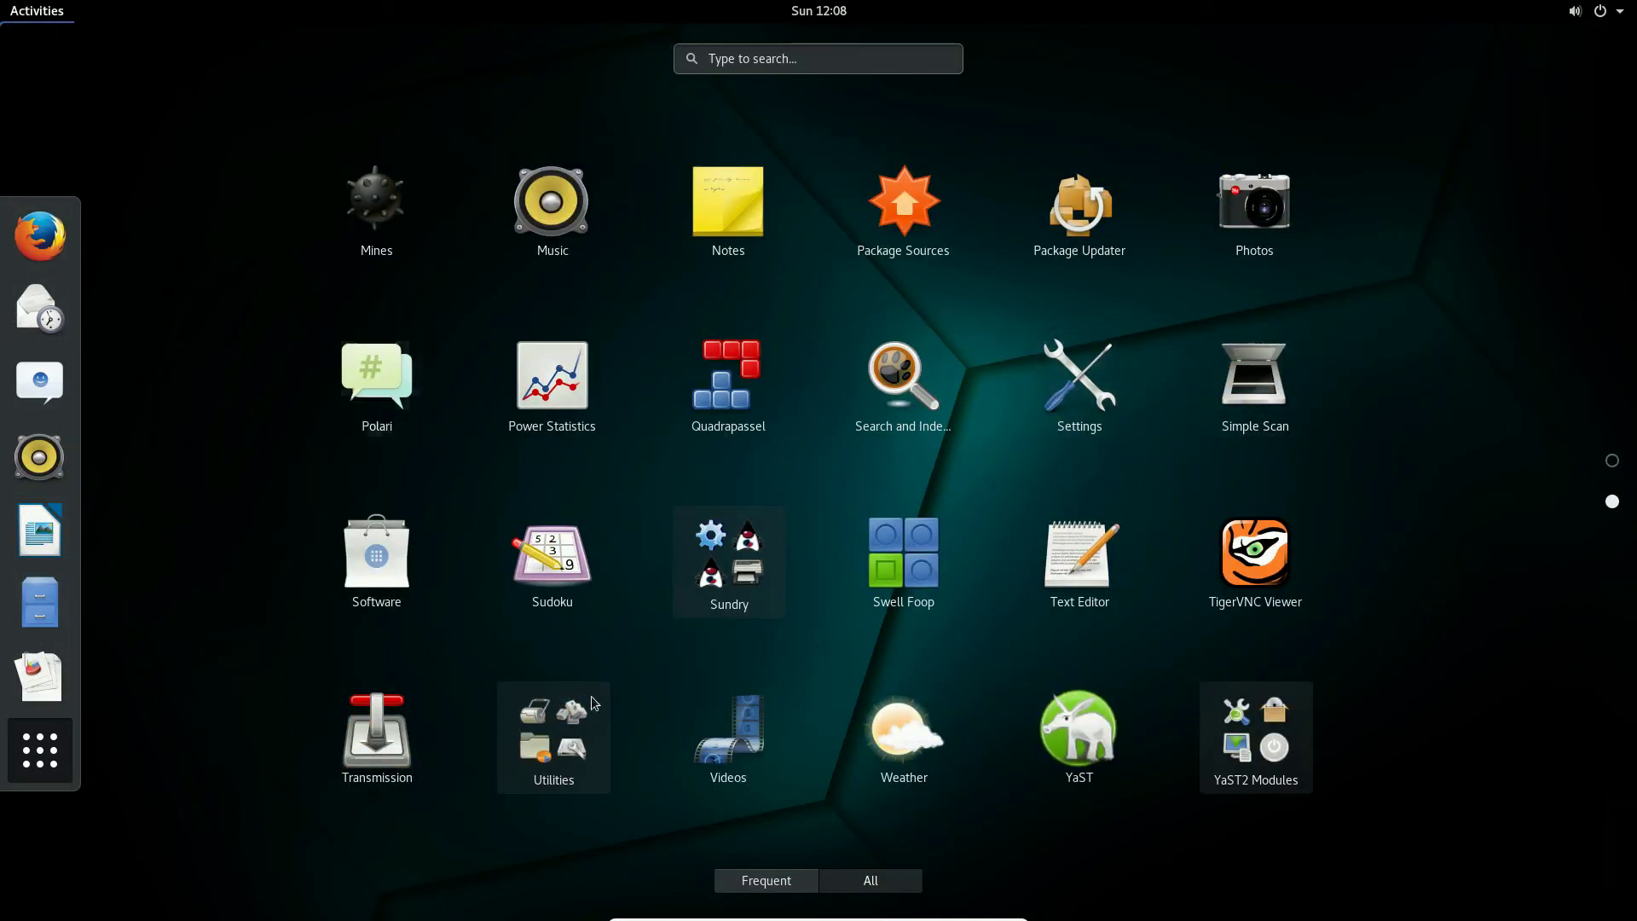
{"action": "left_click", "coordinate": [1302, 727]}
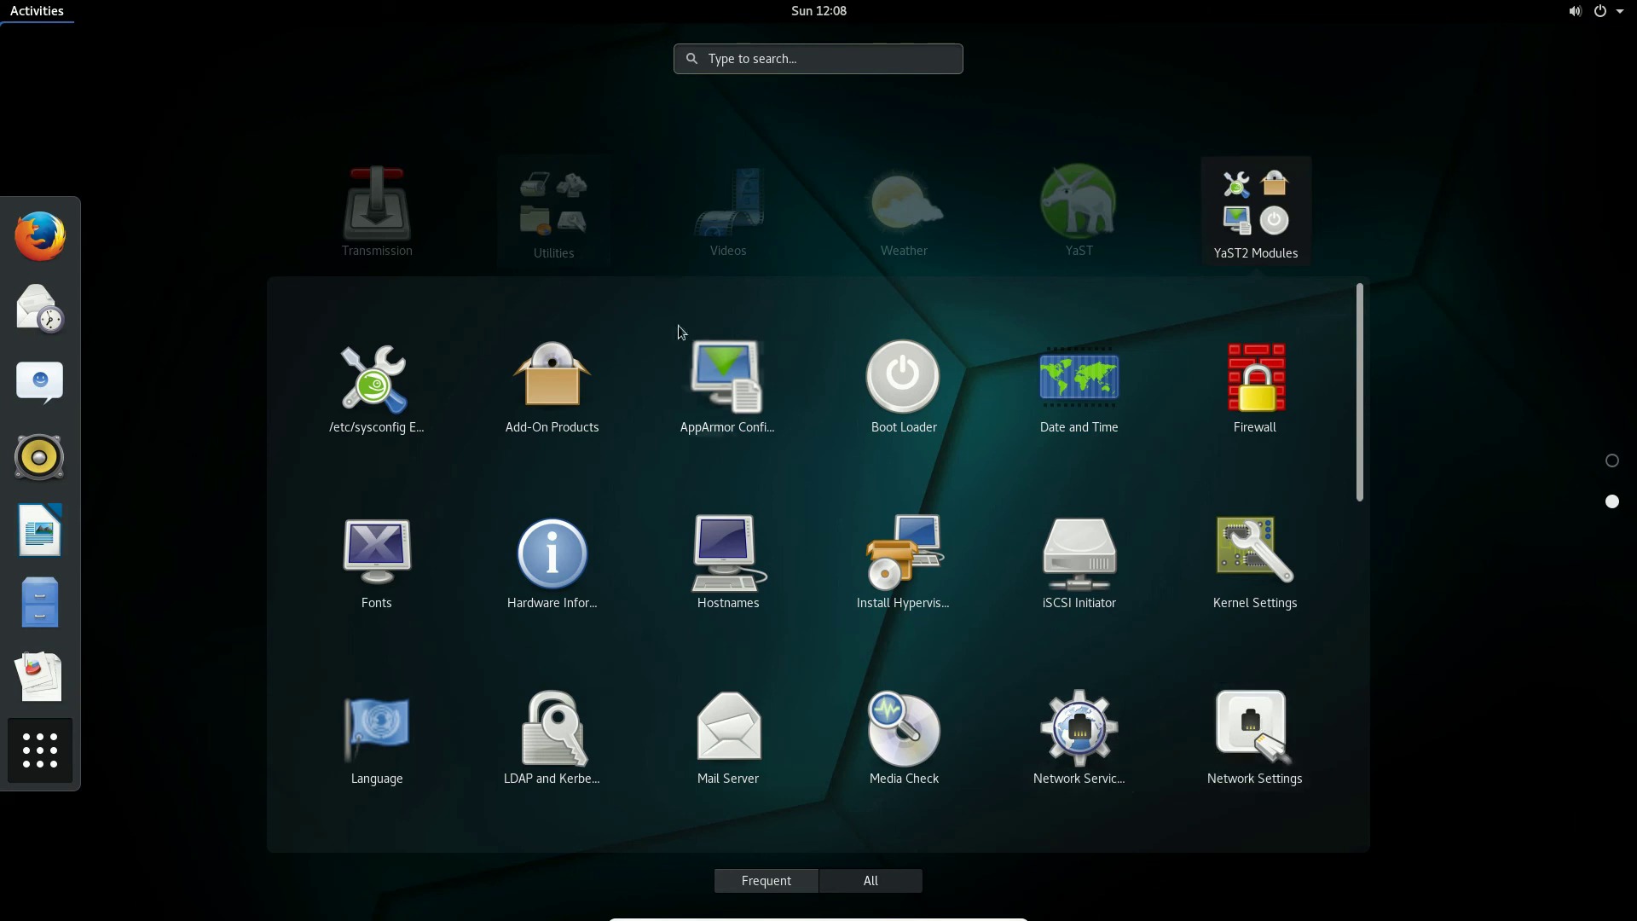
{"action": "left_click", "coordinate": [1228, 709]}
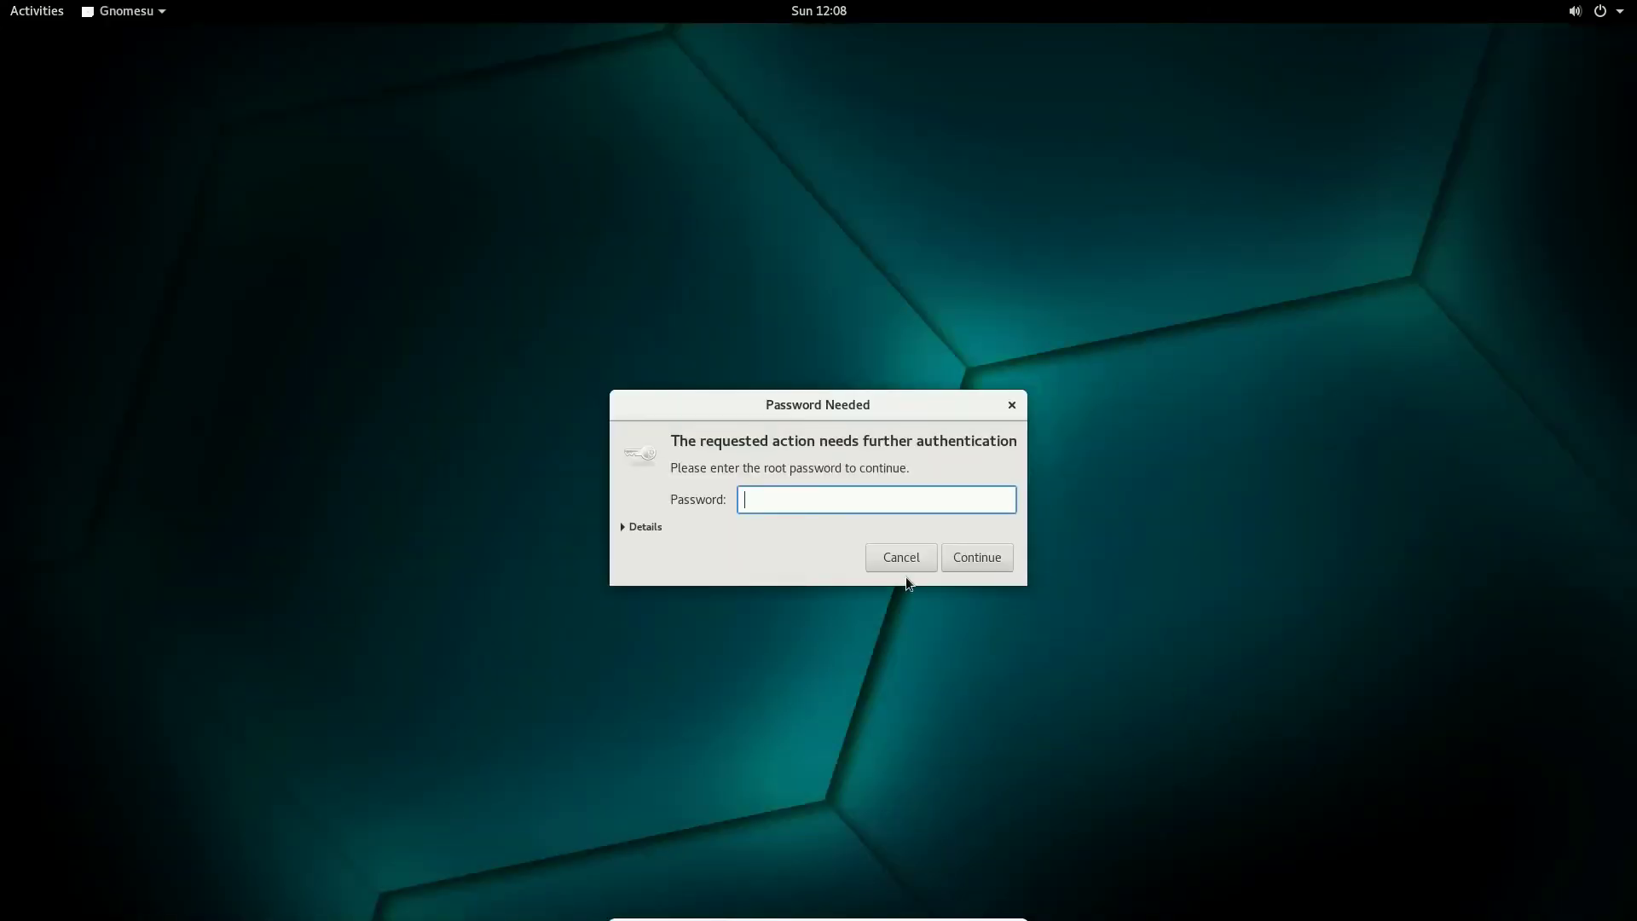
{"action": "type", "text": "****"}
{"action": "key", "text": "Return"}
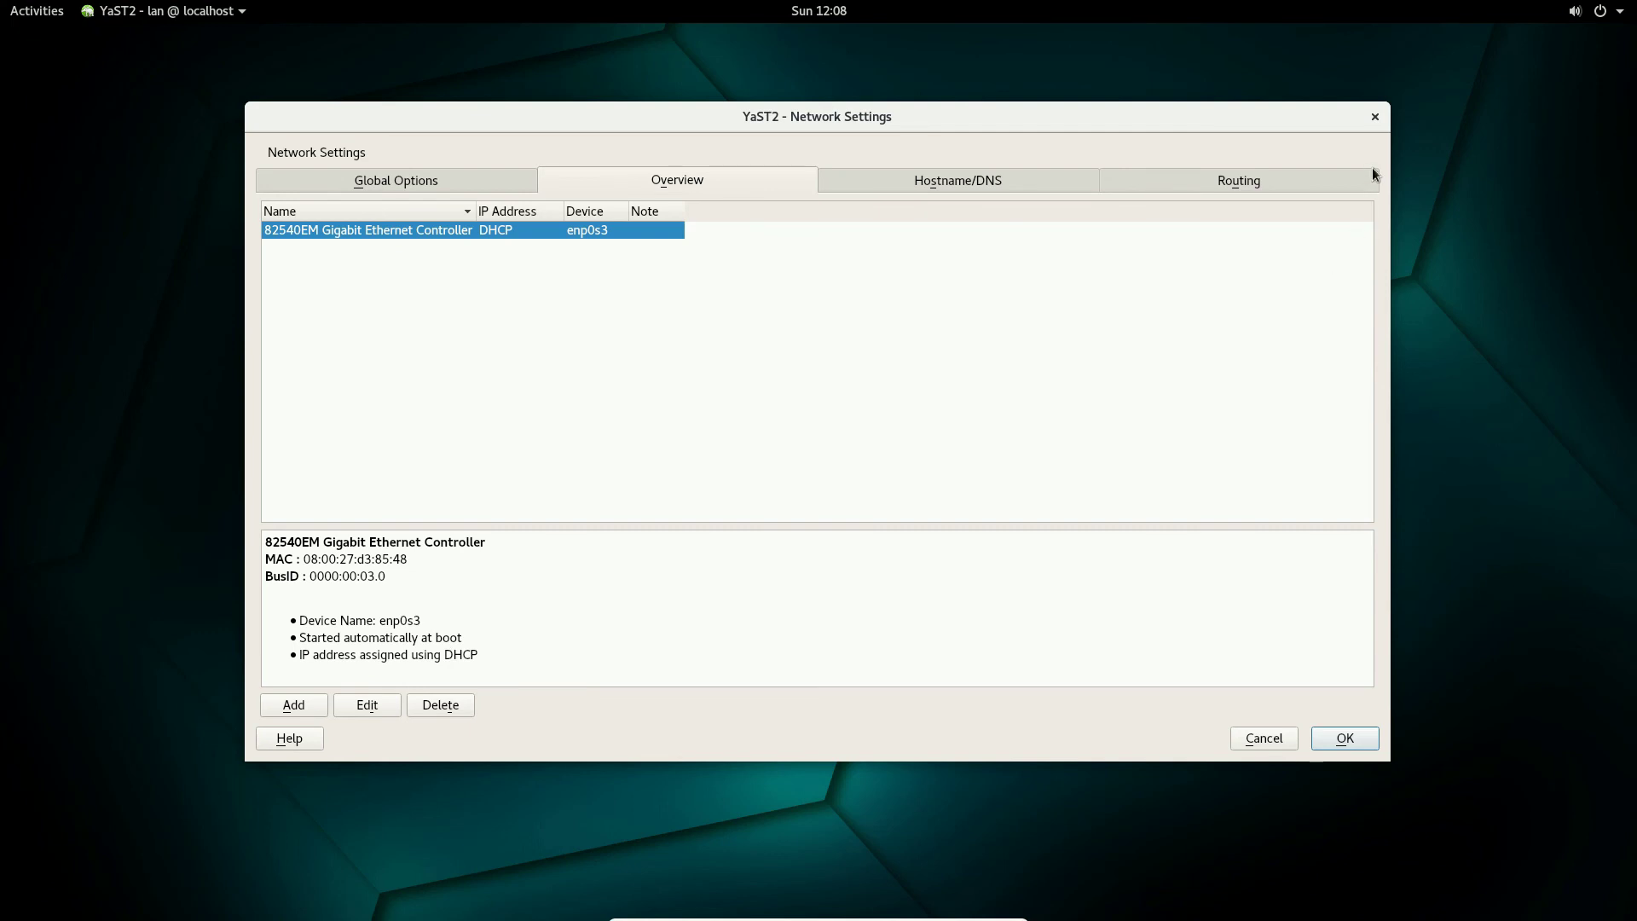
{"action": "left_click", "coordinate": [1379, 124]}
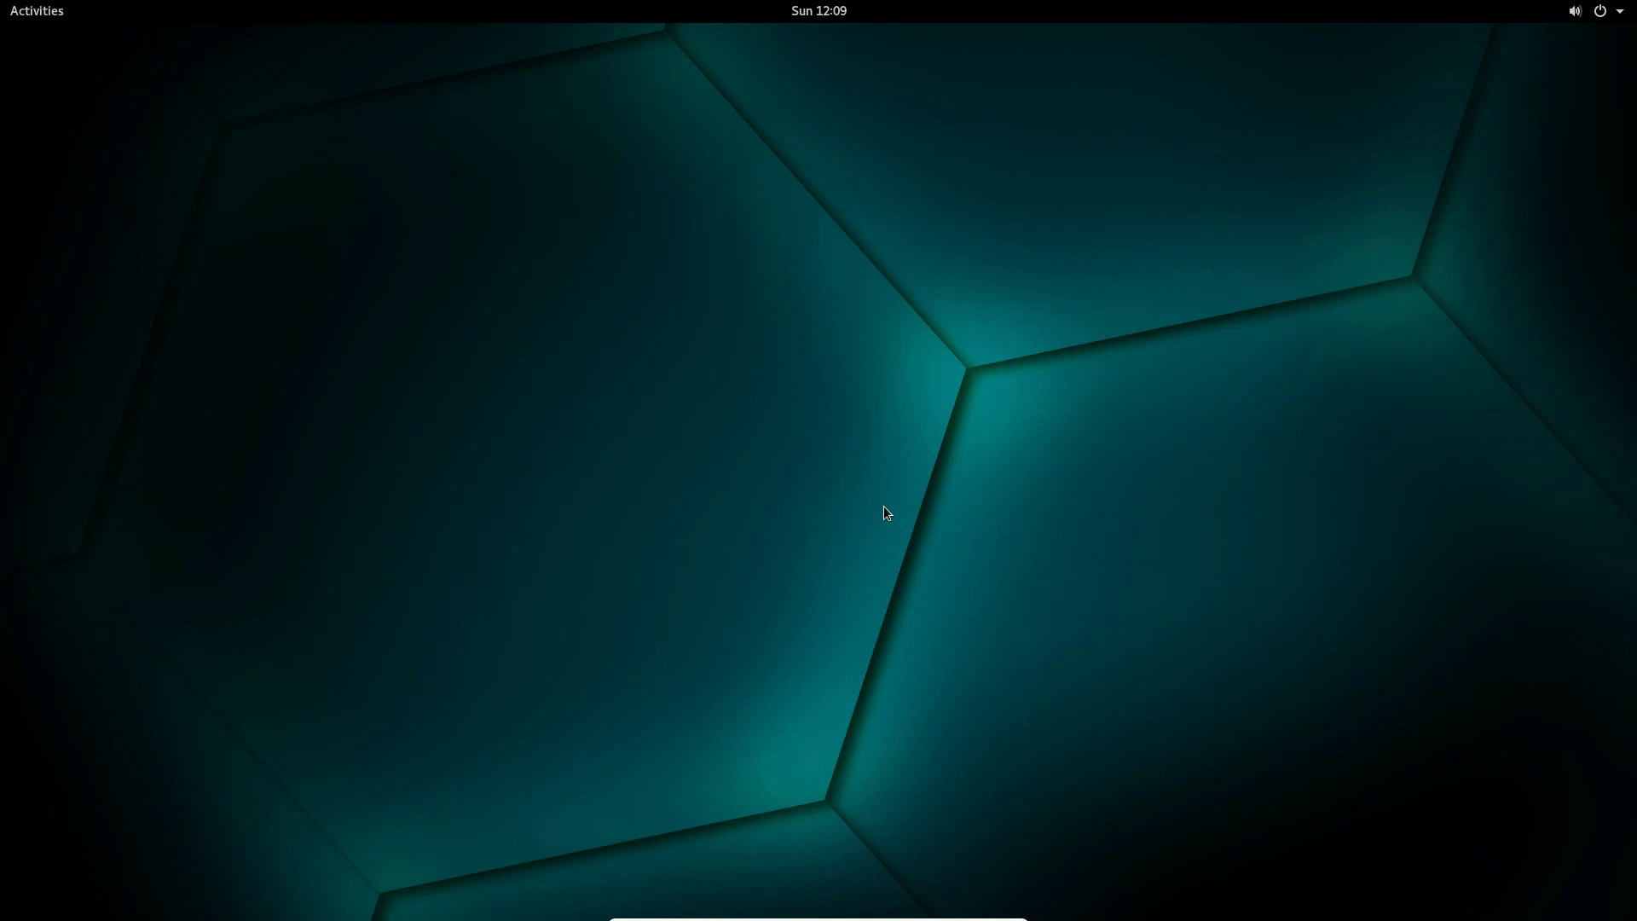
- View the full applications grid again and return to the empty desktop
{"action": "left_click", "coordinate": [42, 11]}
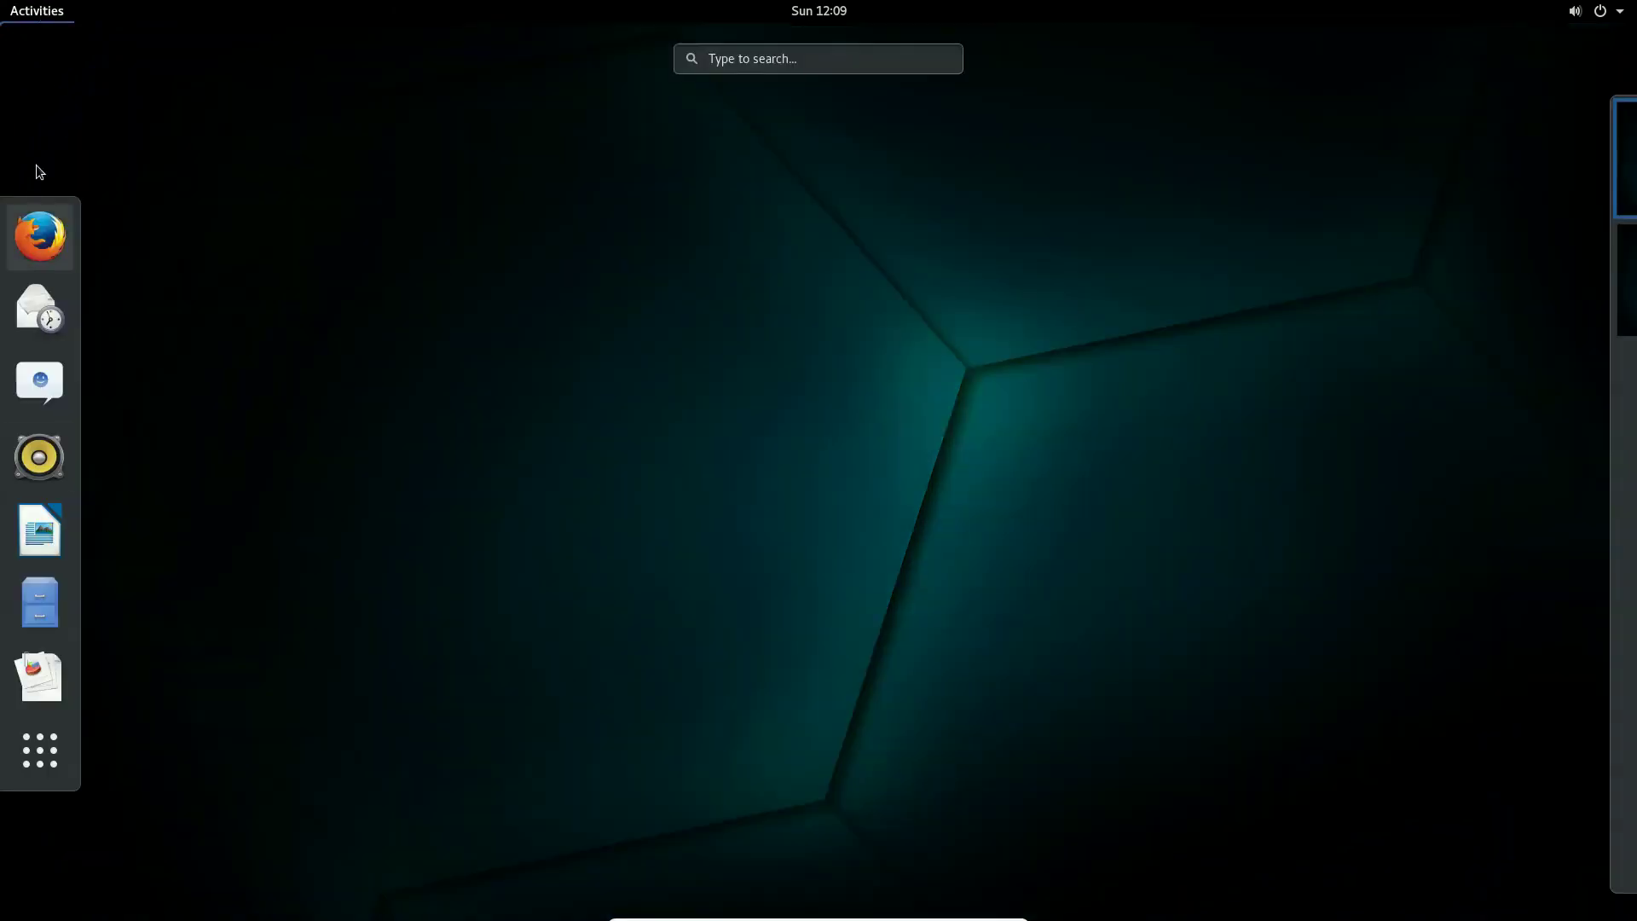
{"action": "left_click", "coordinate": [25, 771]}
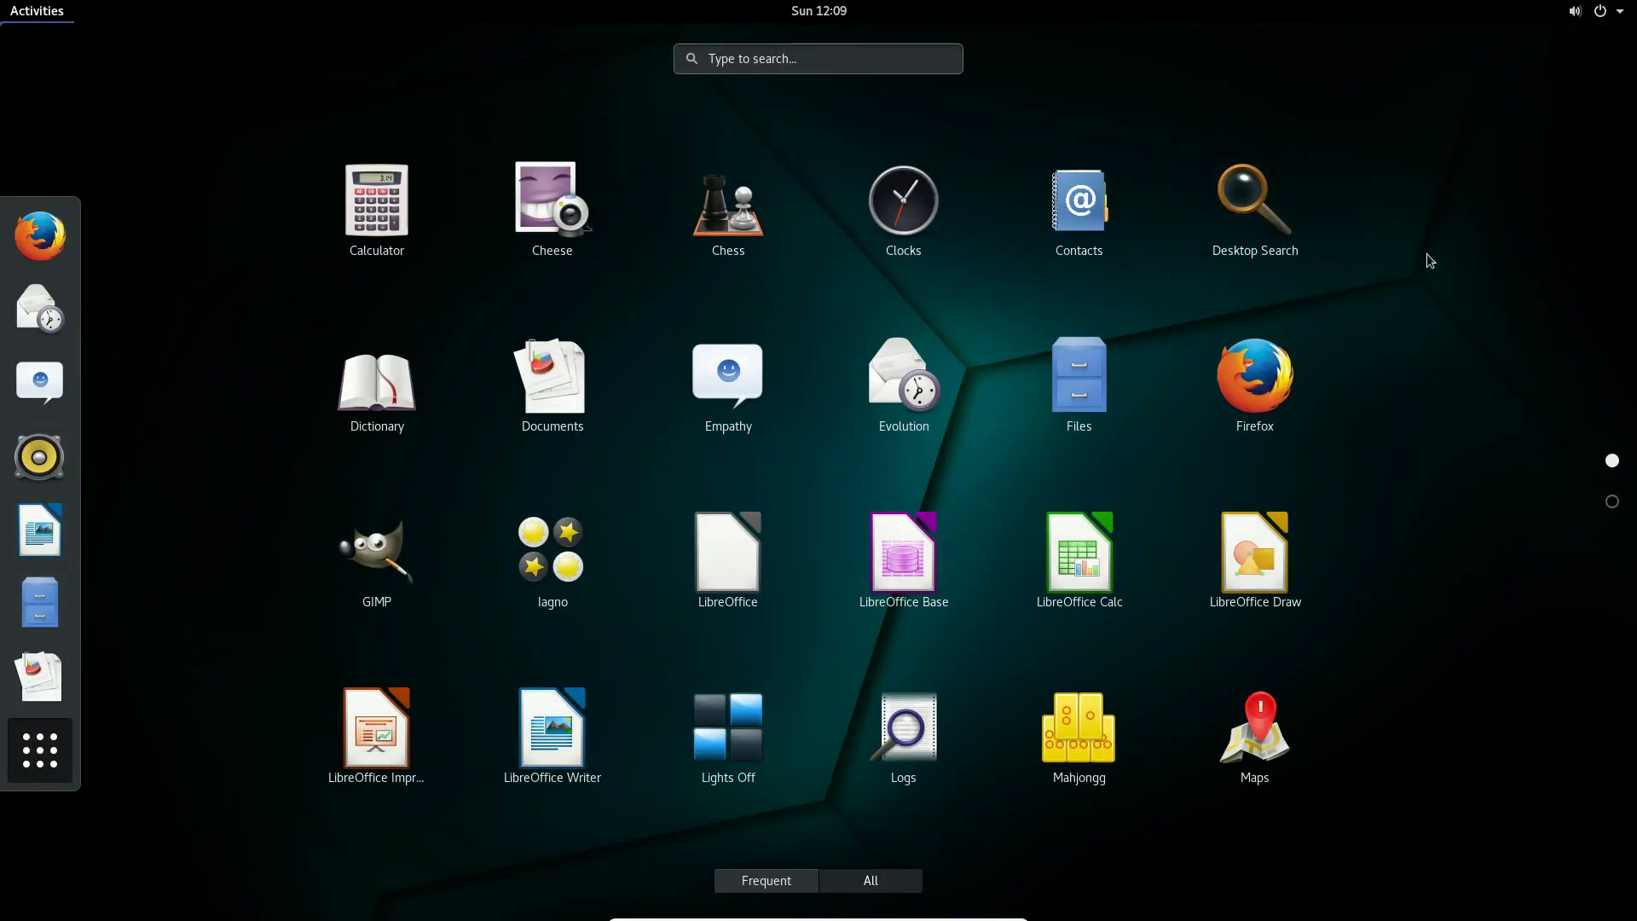
{"action": "left_click", "coordinate": [39, 738]}
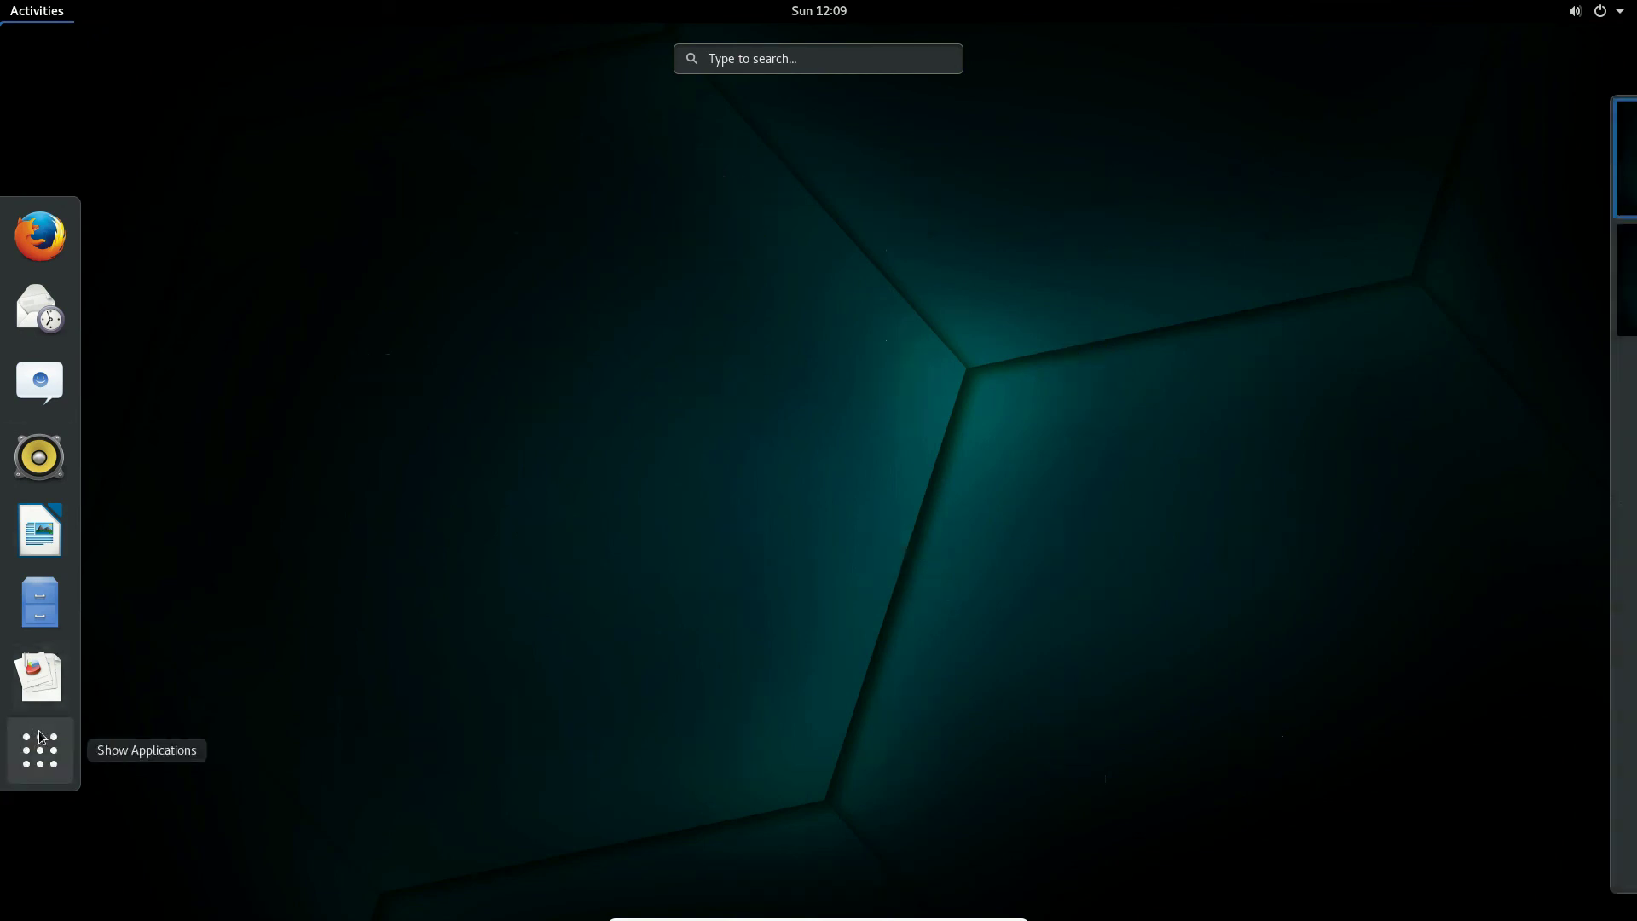
{"action": "left_click", "coordinate": [47, 12]}
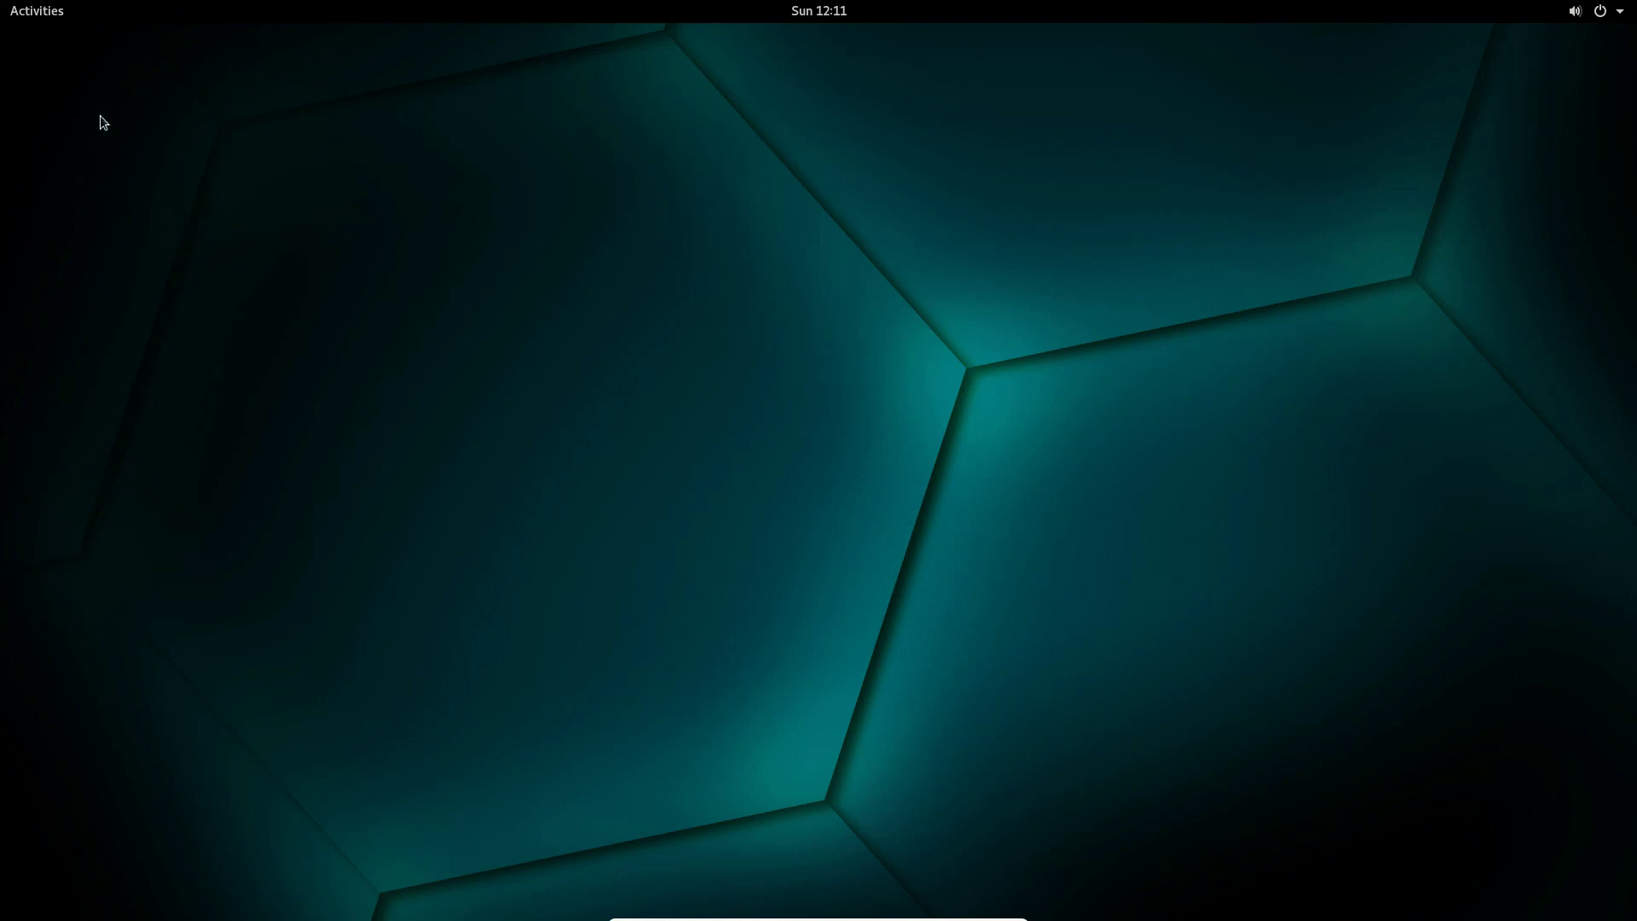
- Open Firefox and search the web for distrowatch in place of the openSUSE start page address
{"action": "left_click", "coordinate": [44, 19]}
{"action": "left_click", "coordinate": [40, 235]}
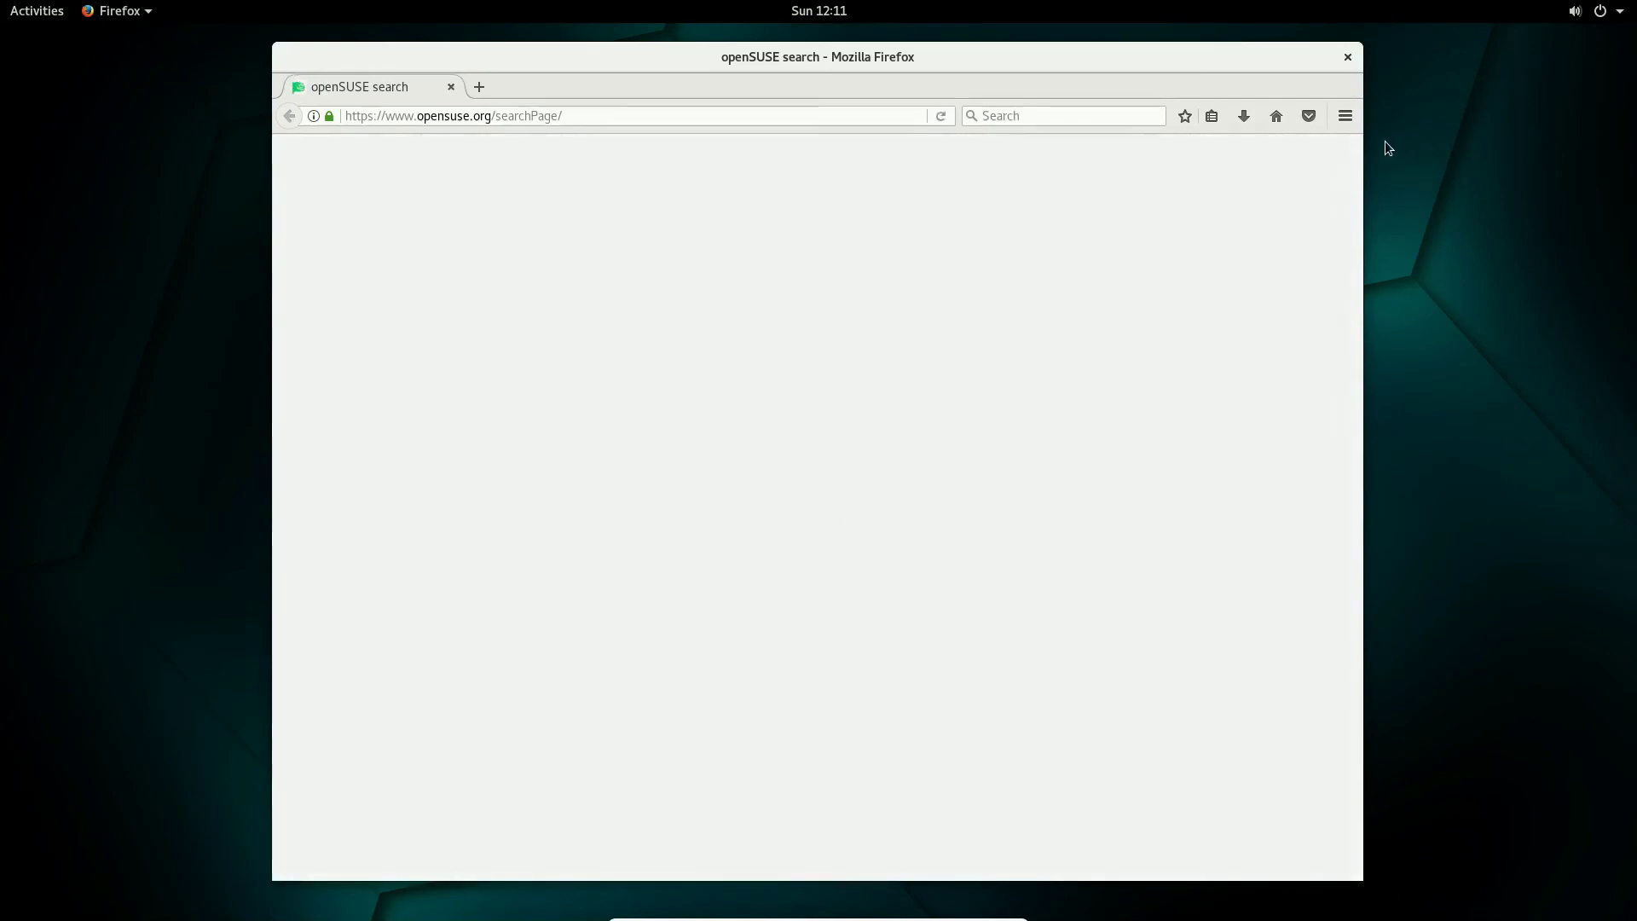
{"action": "left_click", "coordinate": [577, 116]}
{"action": "left_click_drag", "start_coordinate": [577, 117], "coordinate": [296, 126]}
{"action": "key", "text": "BackSpace"}
{"action": "key", "text": "BackSpace"}
{"action": "key", "text": "BackSpace"}
{"action": "key", "text": "BackSpace"}
{"action": "key", "text": "BackSpace"}
{"action": "key", "text": "BackSpace"}
{"action": "key", "text": "BackSpace"}
{"action": "key", "text": "BackSpace"}
{"action": "key", "text": "BackSpace"}
{"action": "key", "text": "BackSpace"}
{"action": "key", "text": "BackSpace"}
{"action": "key", "text": "BackSpace"}
{"action": "key", "text": "BackSpace"}
{"action": "key", "text": "BackSpace"}
{"action": "key", "text": "BackSpace"}
{"action": "key", "text": "BackSpace"}
{"action": "key", "text": "BackSpace"}
{"action": "key", "text": "BackSpace"}
{"action": "key", "text": "BackSpace"}
{"action": "key", "text": "BackSpace"}
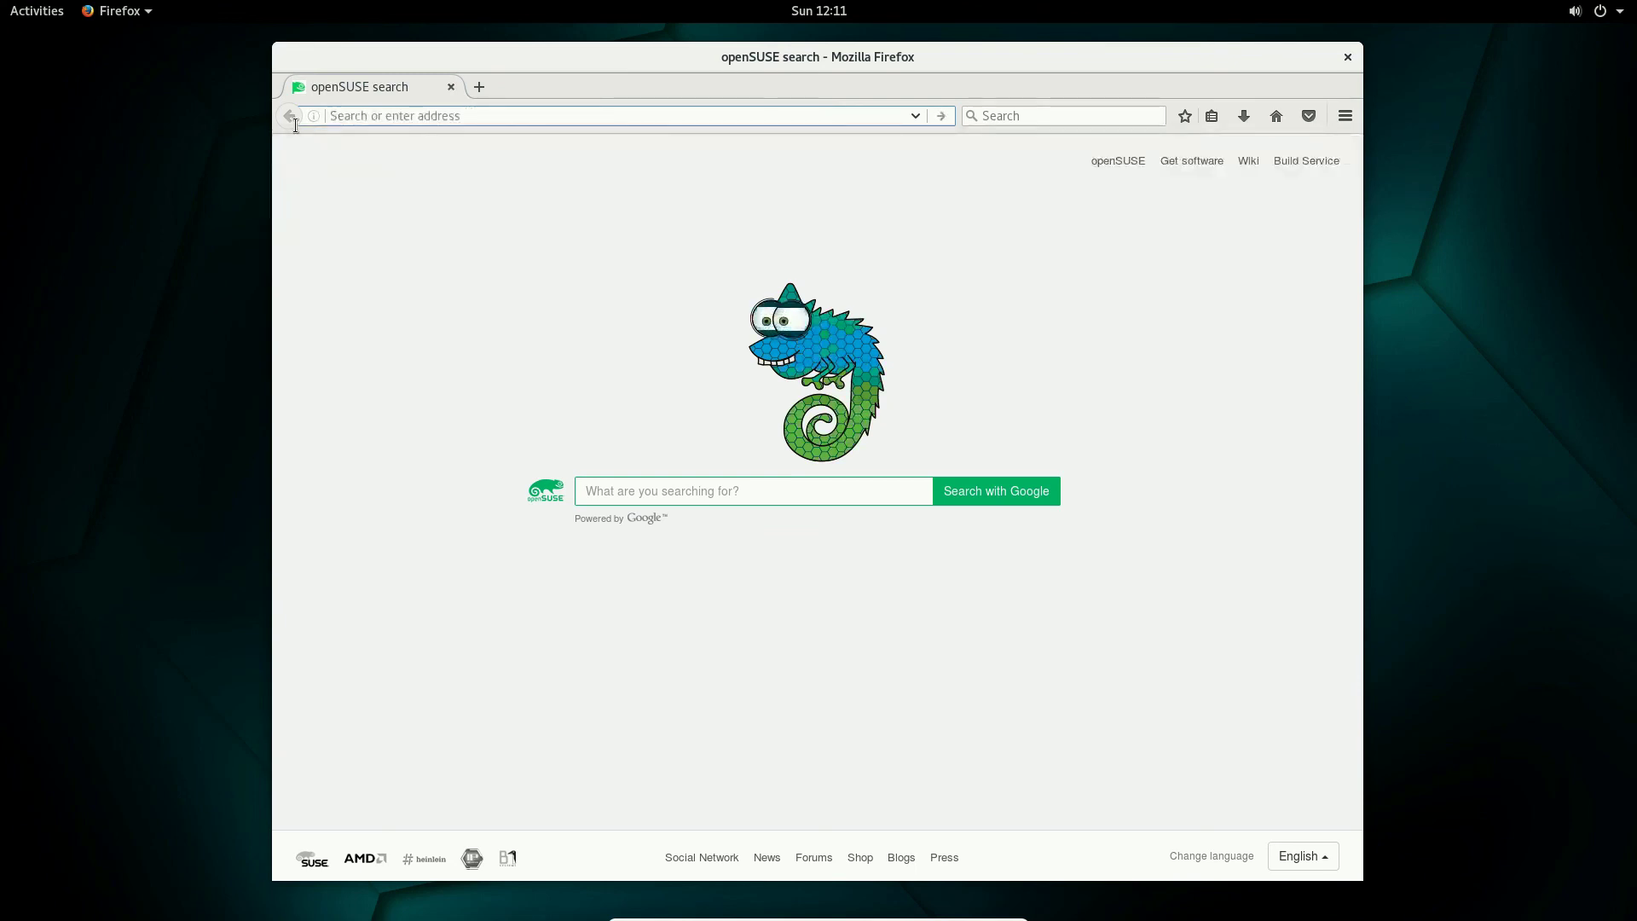
{"action": "type", "text": "distrowatch"}
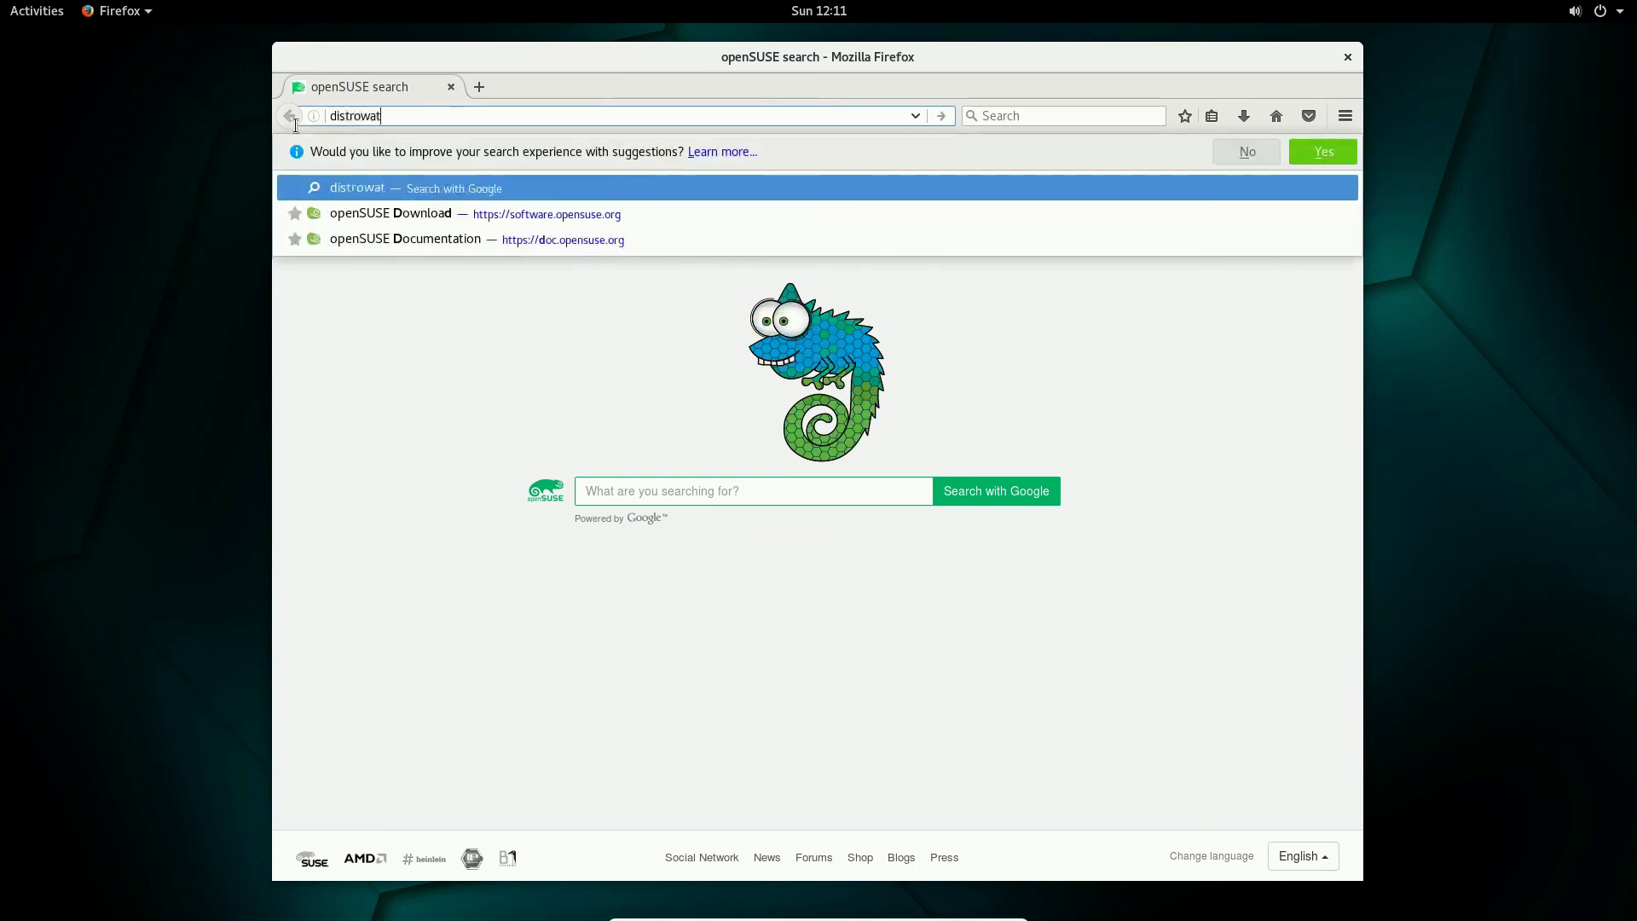
{"action": "key", "text": "Return"}
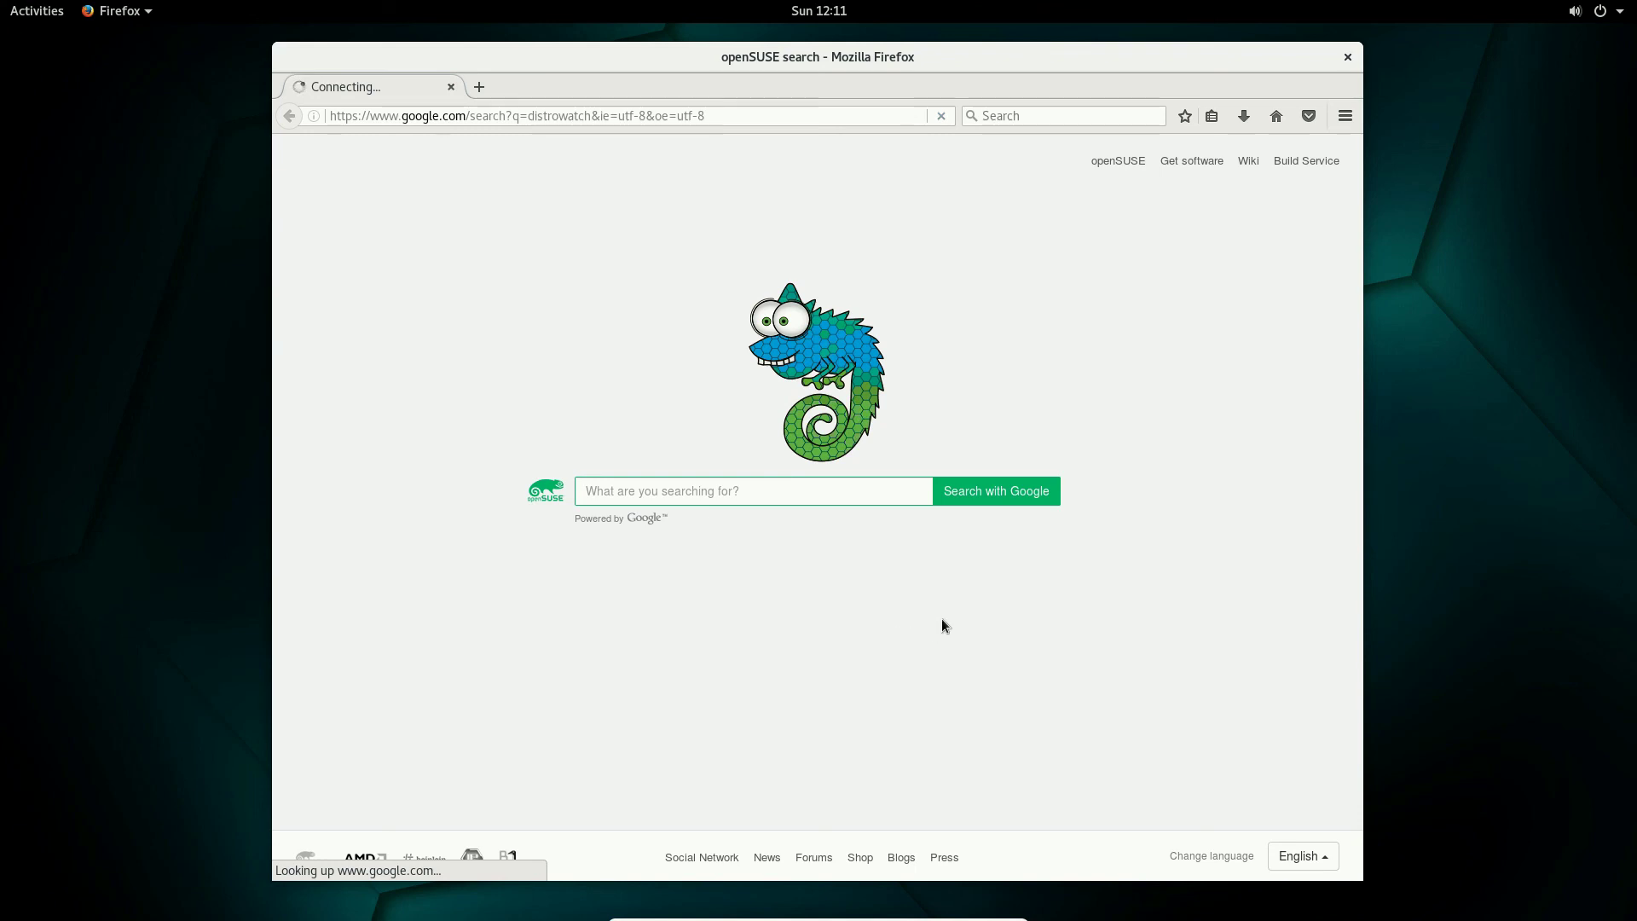
- Close Firefox and switch the VirtualBox virtual machine from full-screen to windowed mode
{"action": "left_click", "coordinate": [1347, 58]}
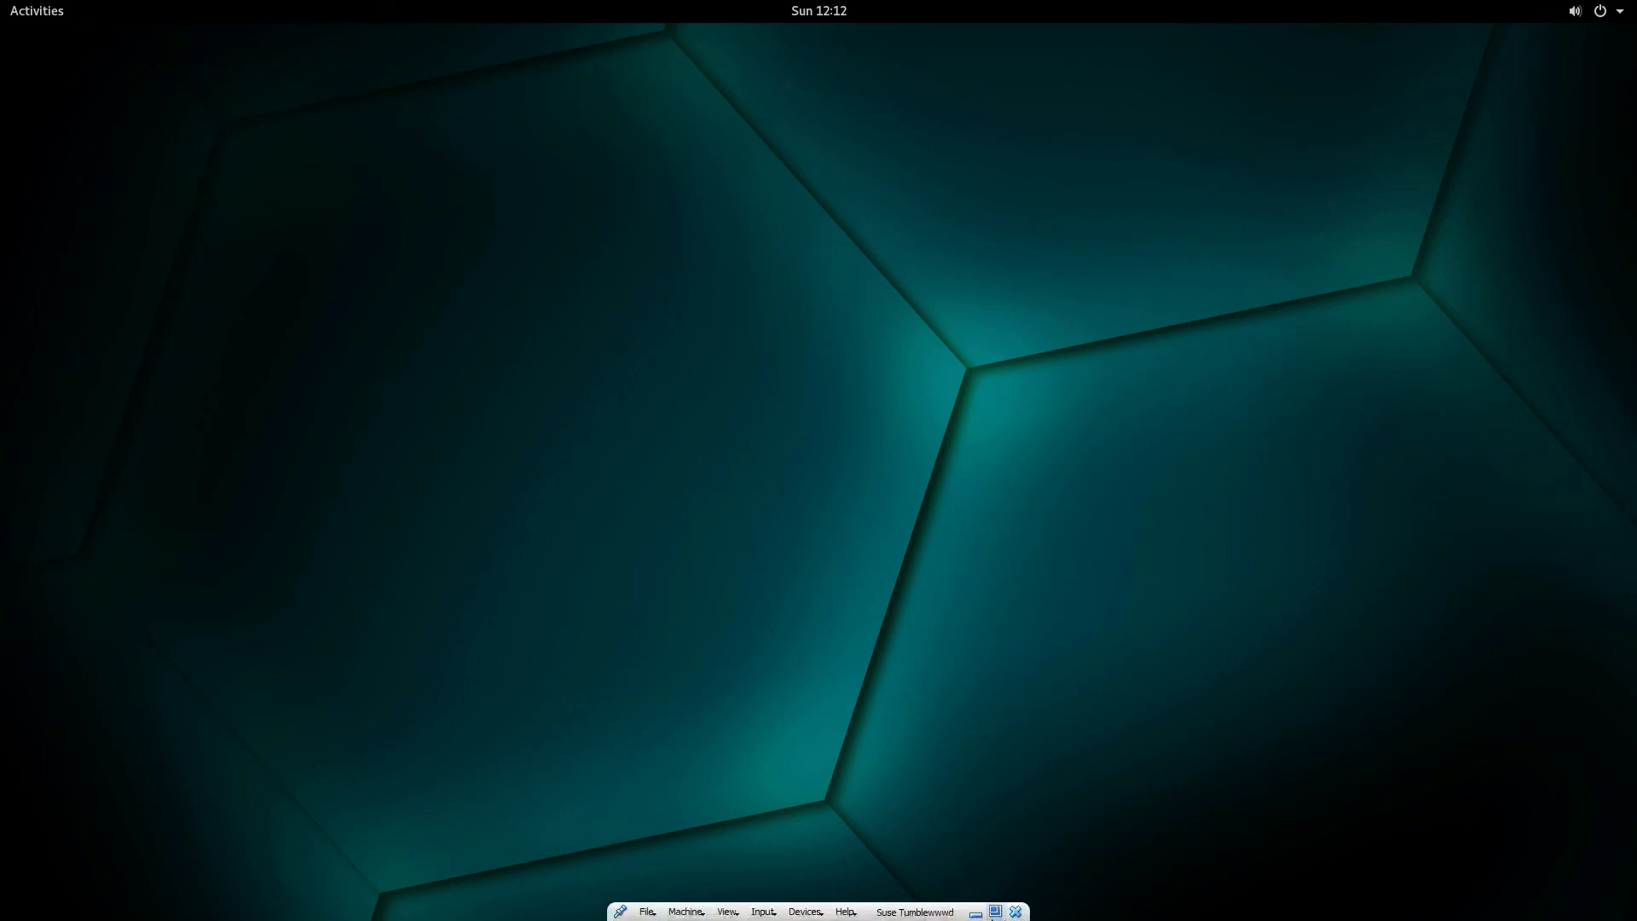
{"action": "left_click", "coordinate": [995, 913]}
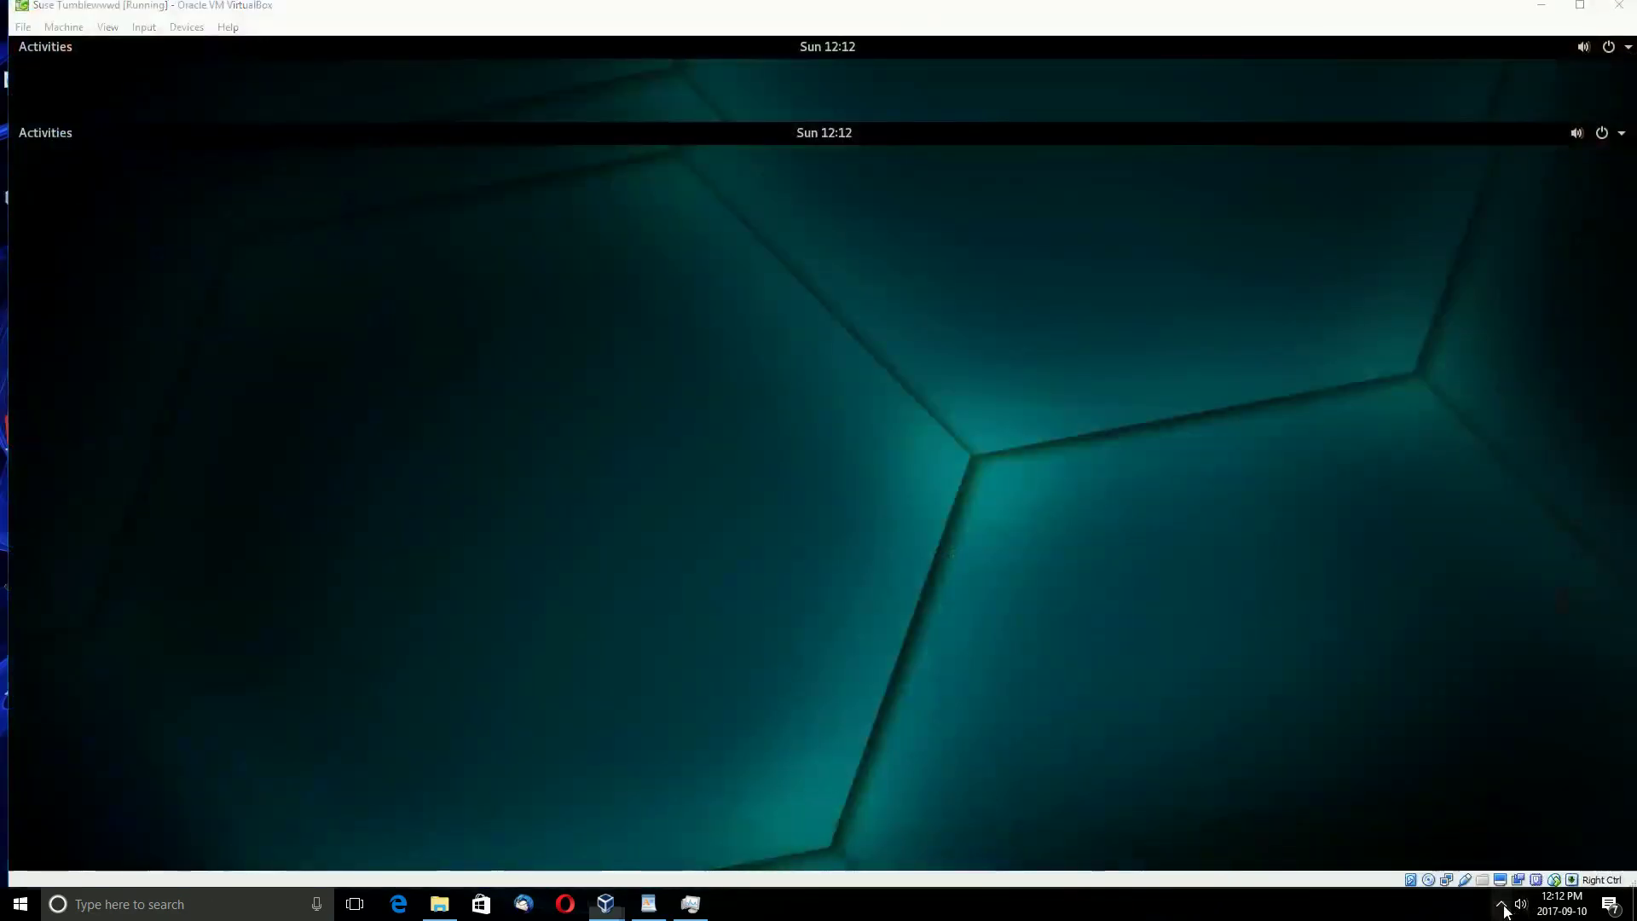